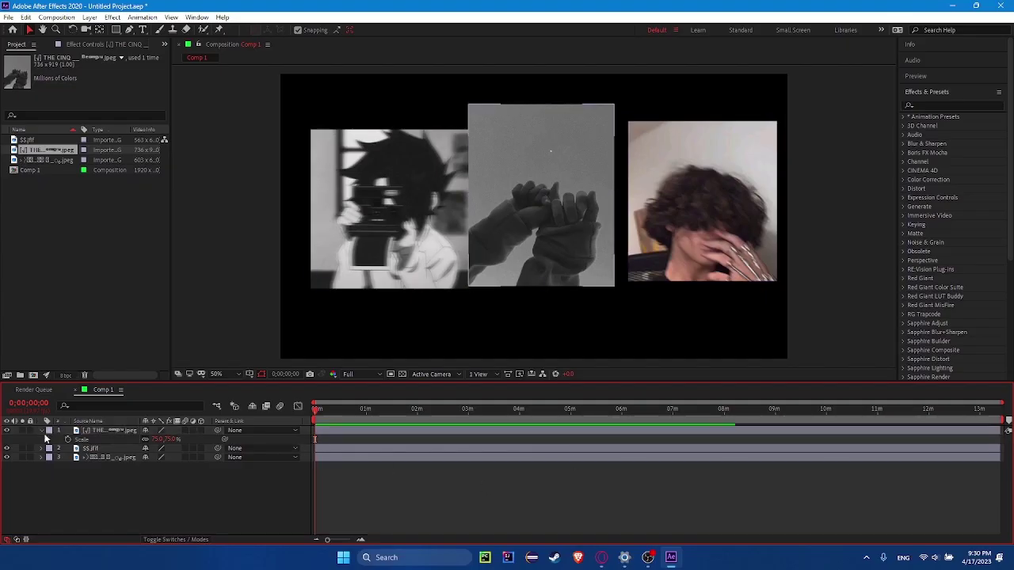
Increase the middle photo's Position Z value so it sits farther back than its neighbours.
click(44, 430)
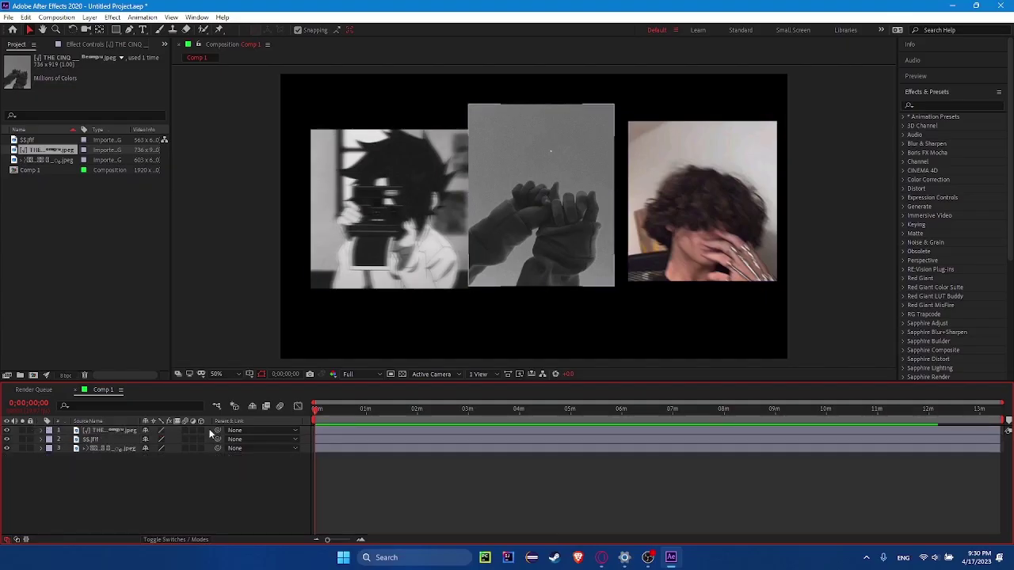
click(406, 431)
key(p)
drag(183, 439, 229, 441)
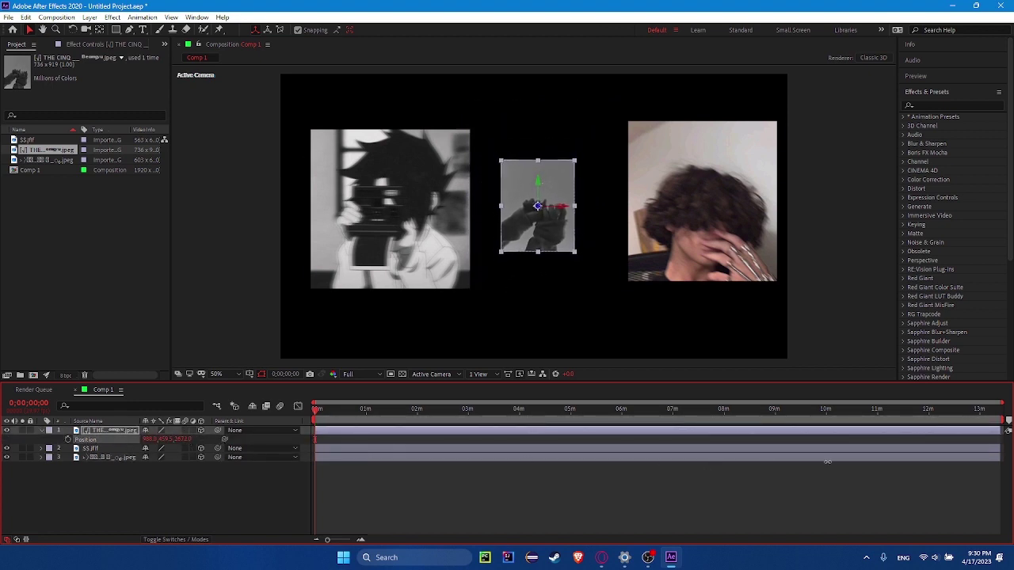
right_click(530, 484)
Add Camera 1 with default settings and send it to the bottom of the layer stack.
mouse_move(567, 369)
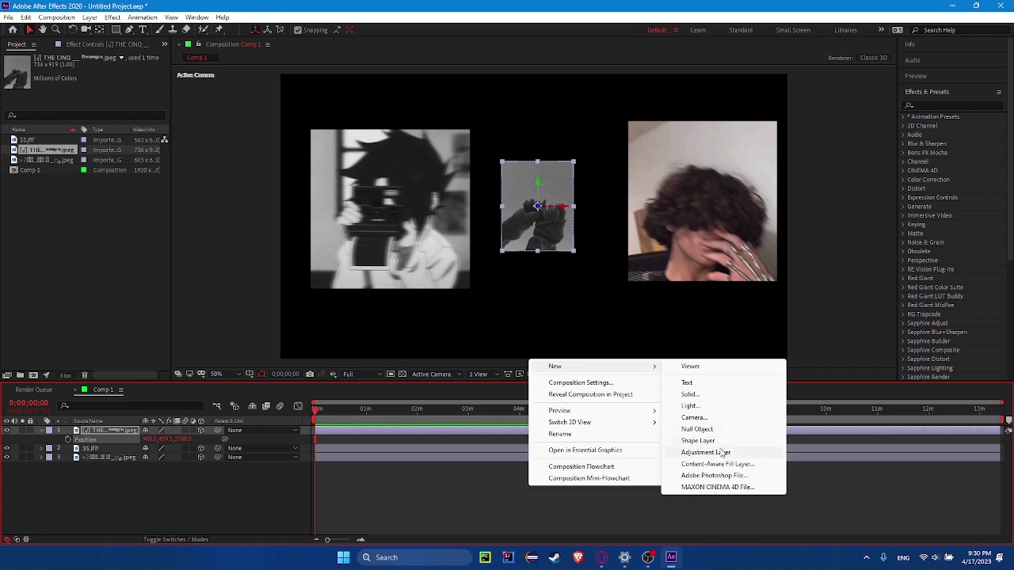
click(704, 420)
click(321, 254)
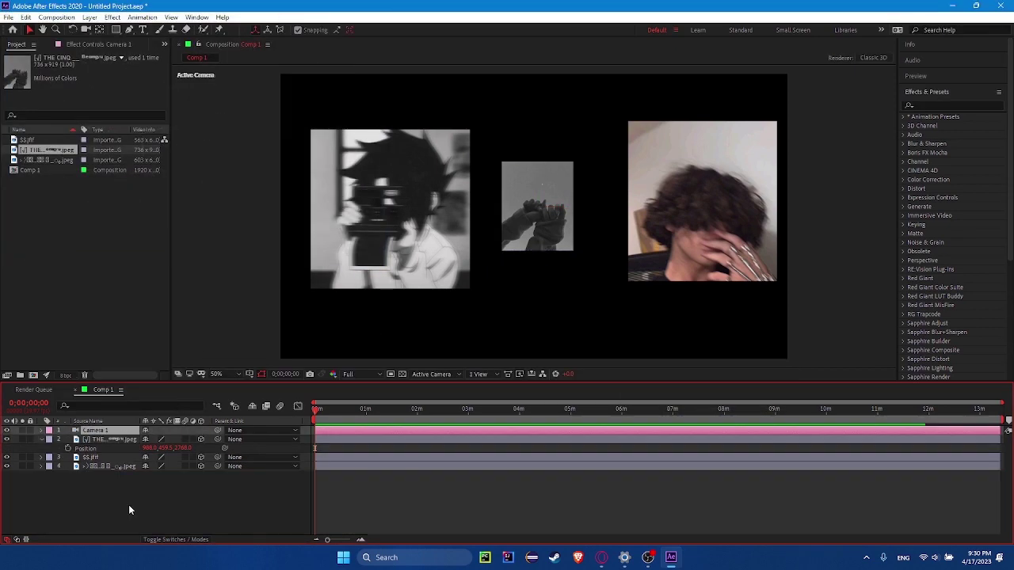
key(ctrl+shift+bracketright)
Push the right photo SS.jfif back in Z depth so it shrinks.
click(537, 206)
click(447, 191)
click(188, 438)
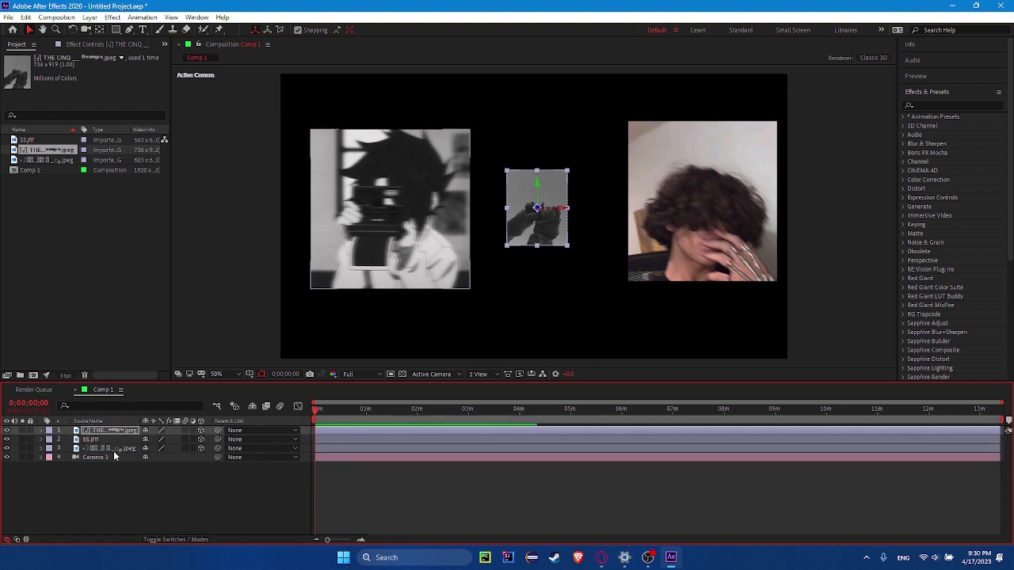
click(91, 439)
key(p)
drag(181, 448, 901, 436)
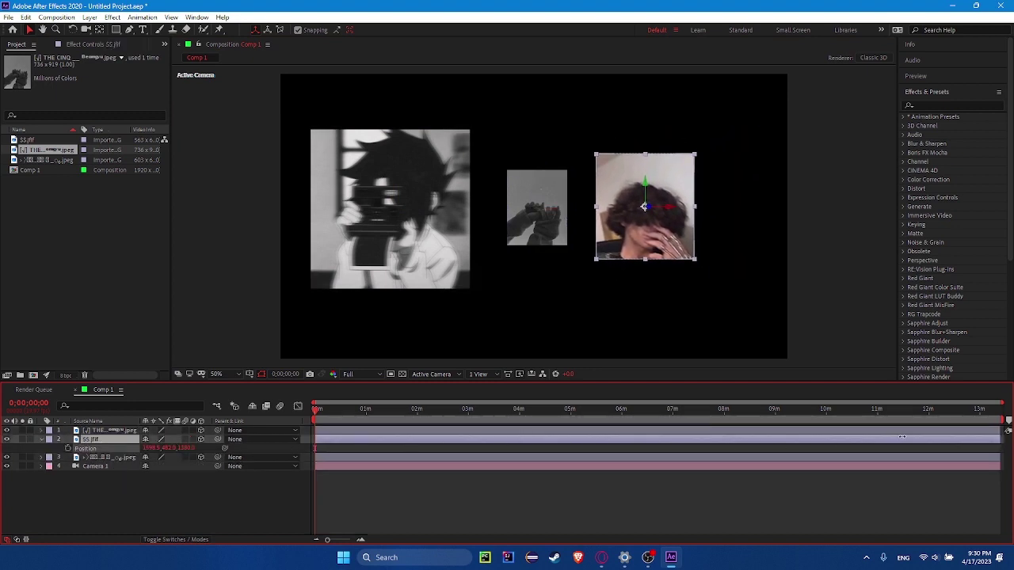
click(456, 374)
Split the viewer into 2 Views showing Top and Active Camera.
click(453, 388)
click(480, 374)
click(491, 398)
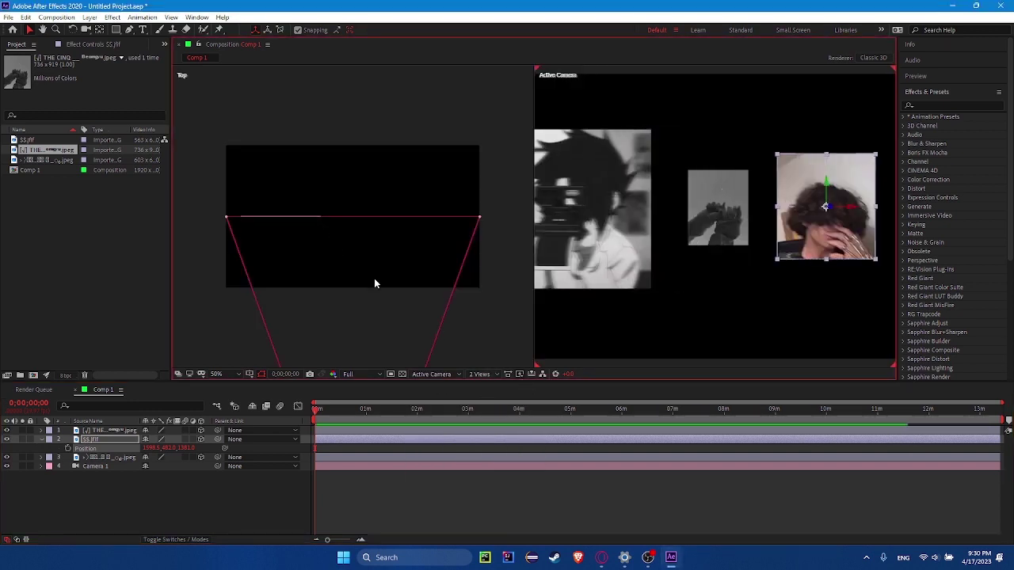
scroll(375, 283, down, 5)
scroll(396, 249, up, 1)
scroll(380, 221, up, 1)
scroll(421, 210, down, 2)
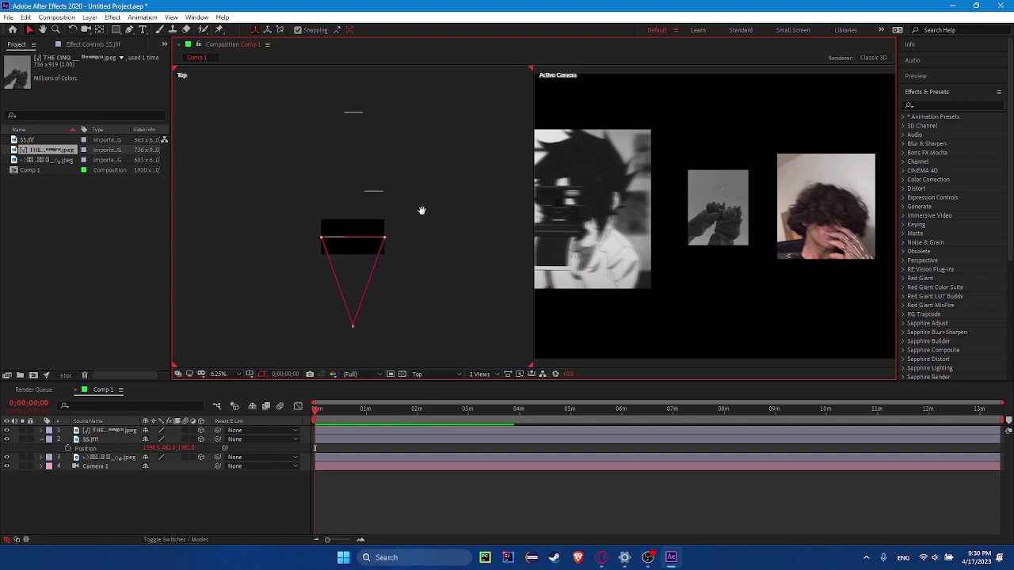
Push the right photo SS.jfif further back and right, and shift the middle photo left.
click(826, 207)
drag(168, 449, 448, 450)
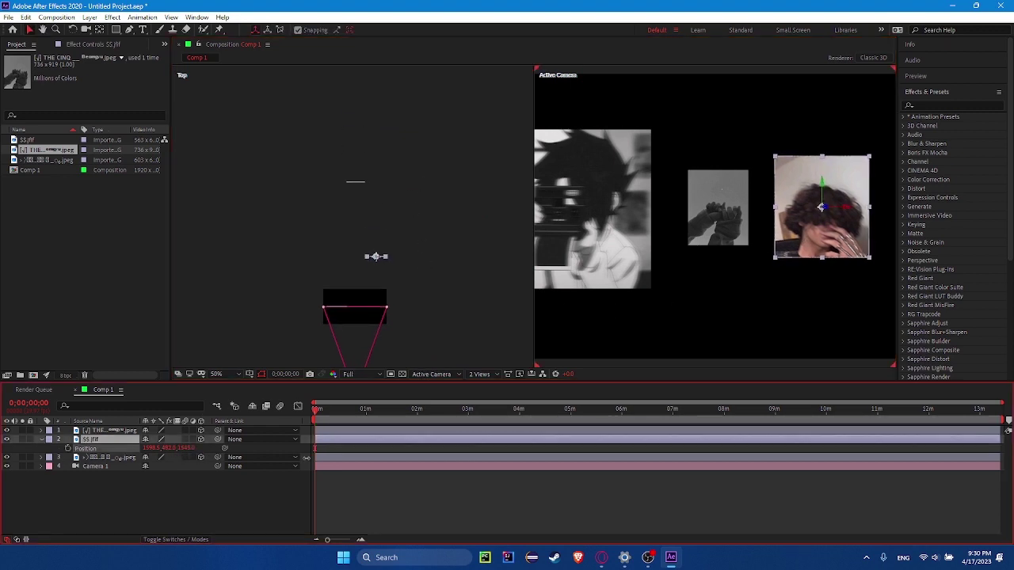
drag(158, 449, 233, 449)
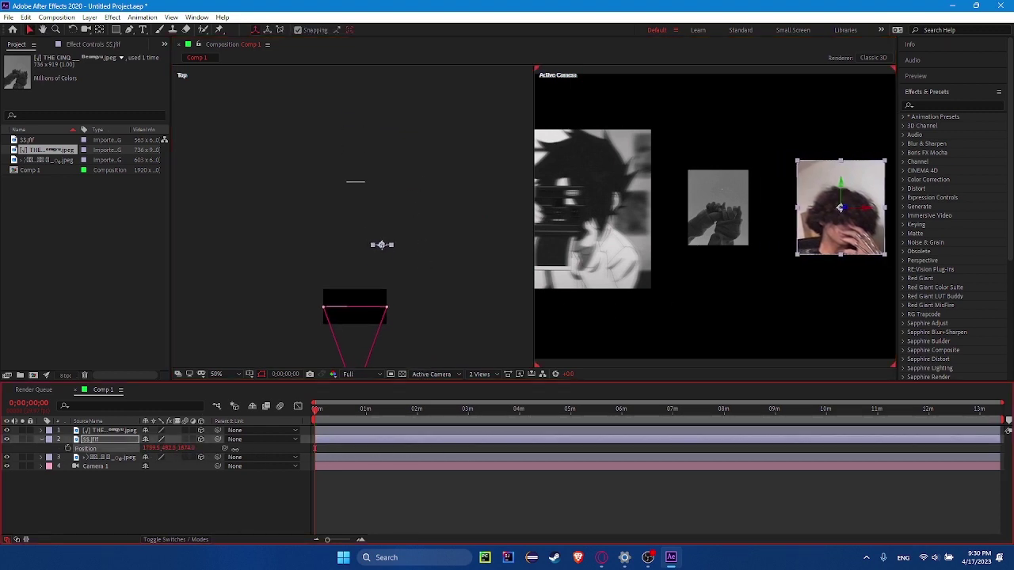
click(353, 183)
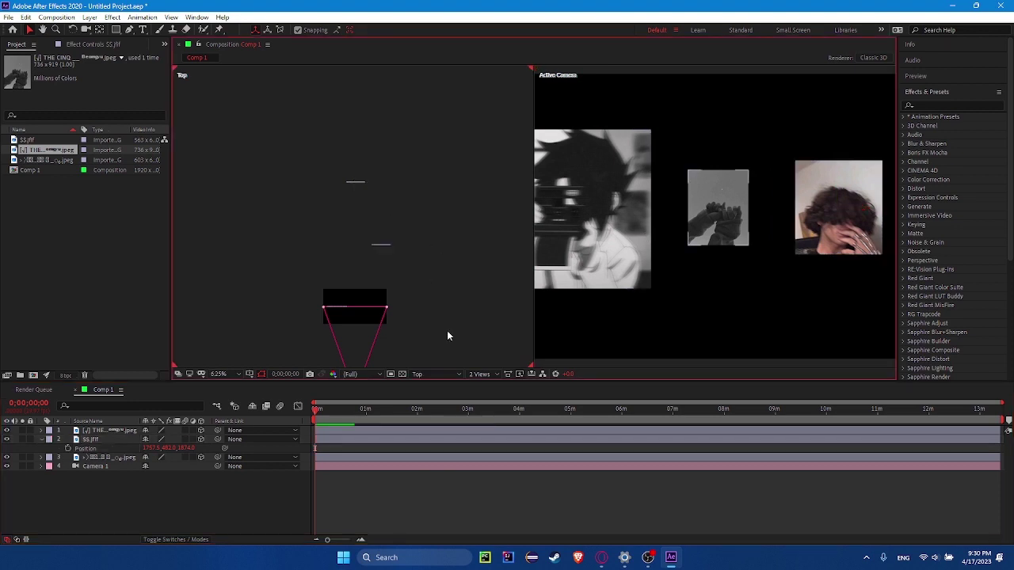
click(119, 432)
key(p)
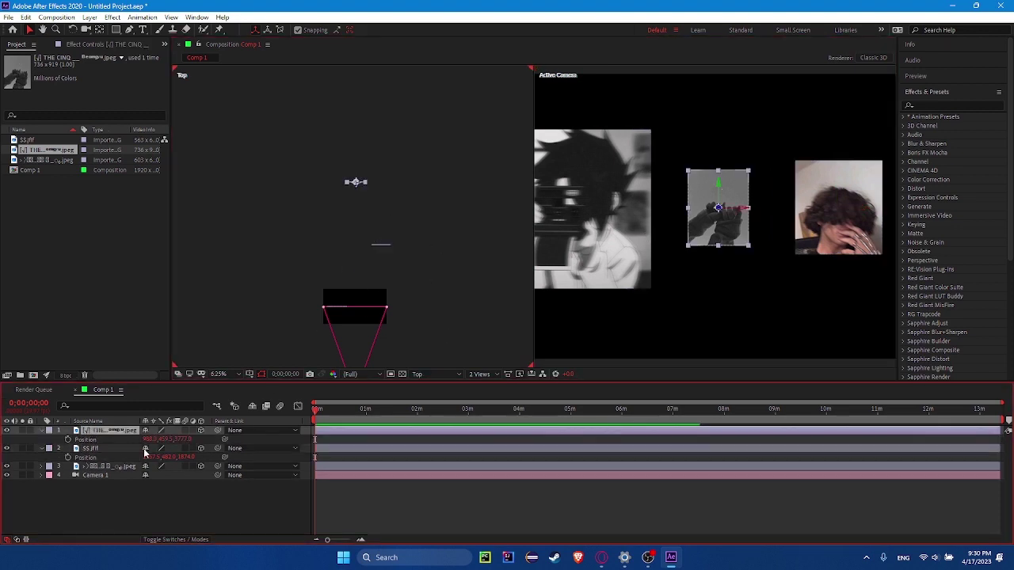
drag(150, 441, 131, 441)
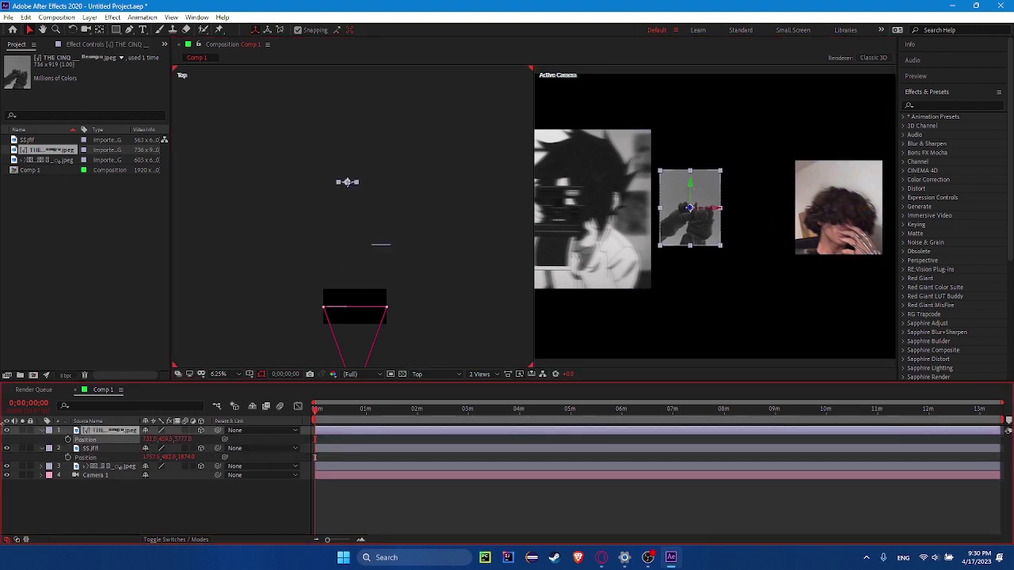
Reposition the left photo to 272, 525, -4 in 3D space.
click(336, 314)
key(p)
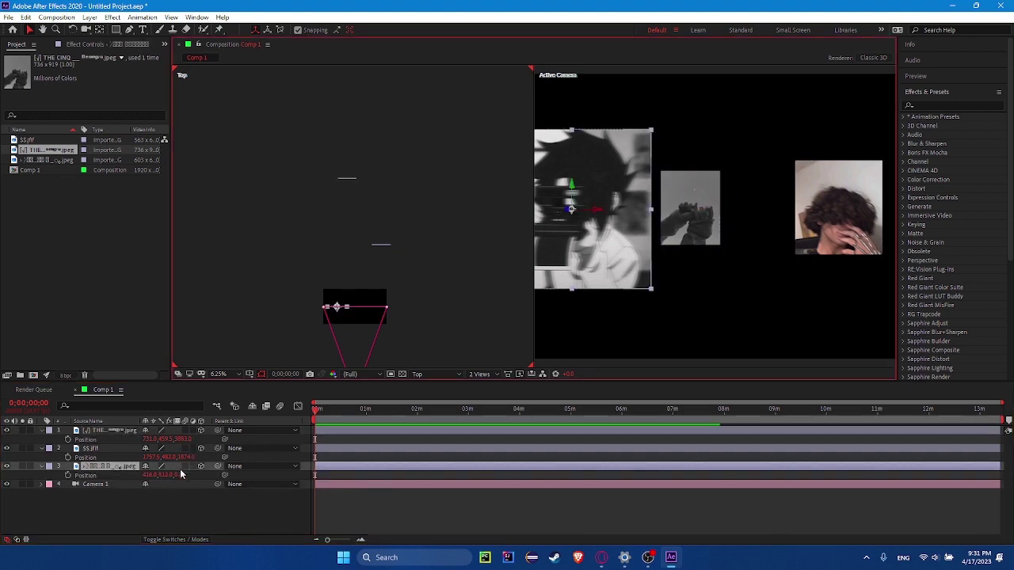
drag(180, 475, 162, 475)
drag(294, 467, 200, 472)
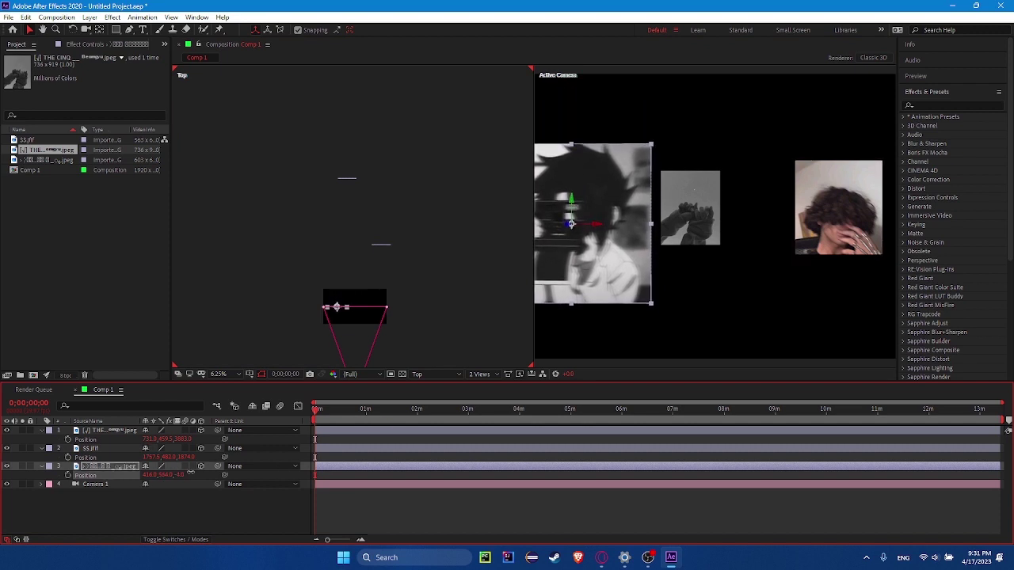
drag(201, 473, 71, 467)
Return the viewer to a single Active Camera view.
click(371, 485)
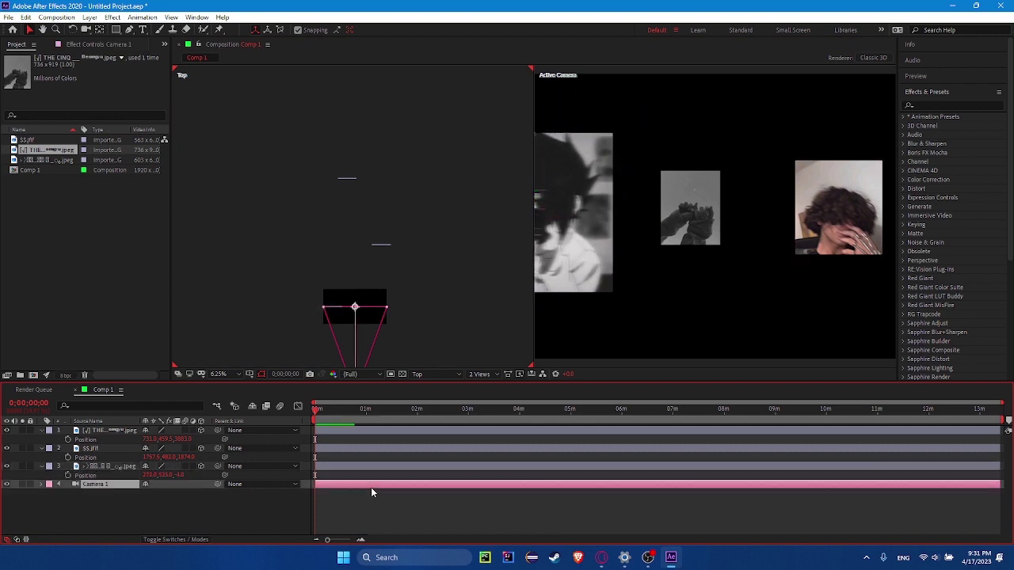
scroll(638, 234, down, 2)
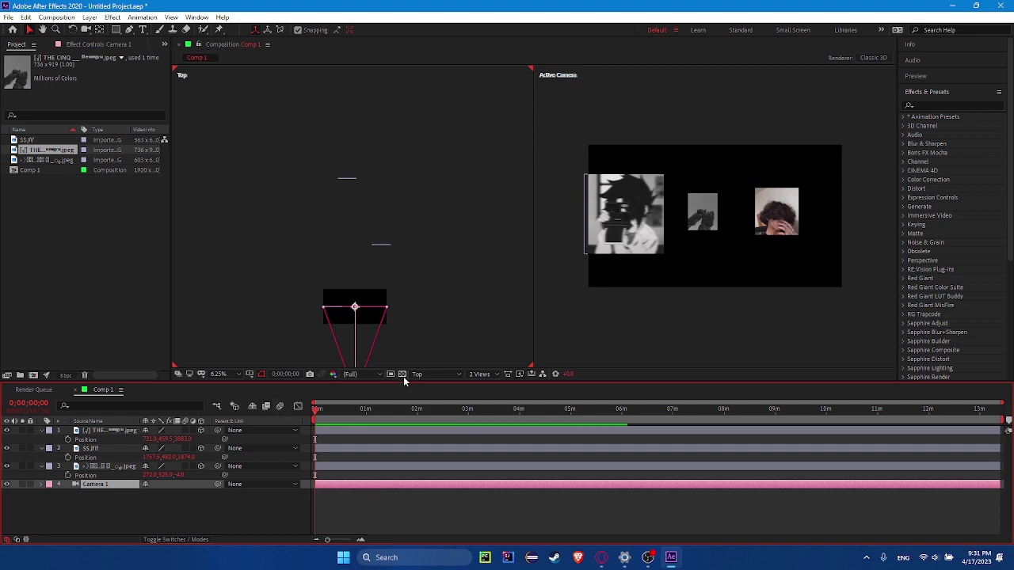
click(418, 373)
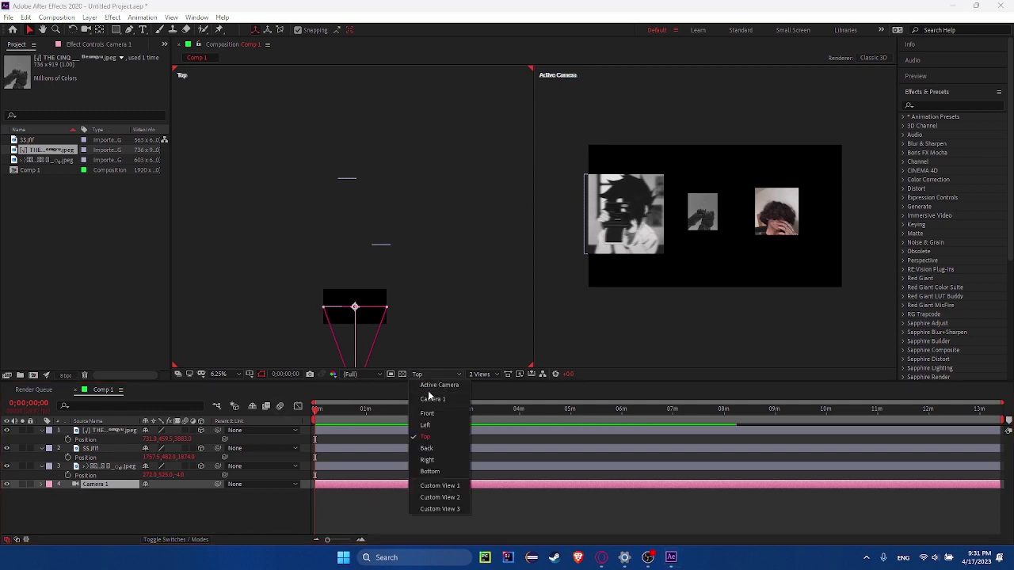
click(428, 389)
click(480, 374)
click(485, 394)
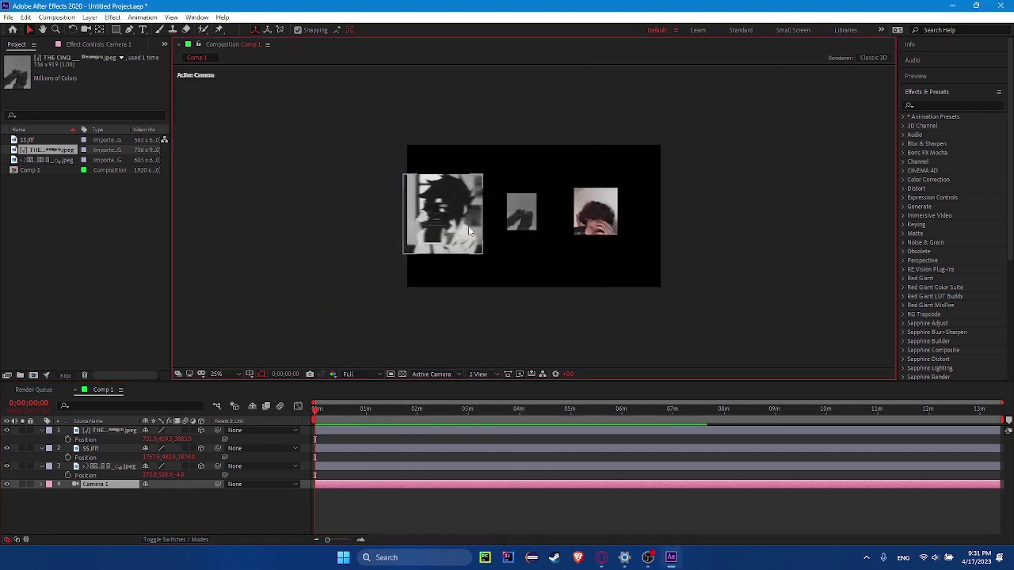
click(409, 311)
Add a null object, Null 1, and parent Camera 1 to it.
right_click(379, 503)
mouse_move(419, 386)
click(547, 449)
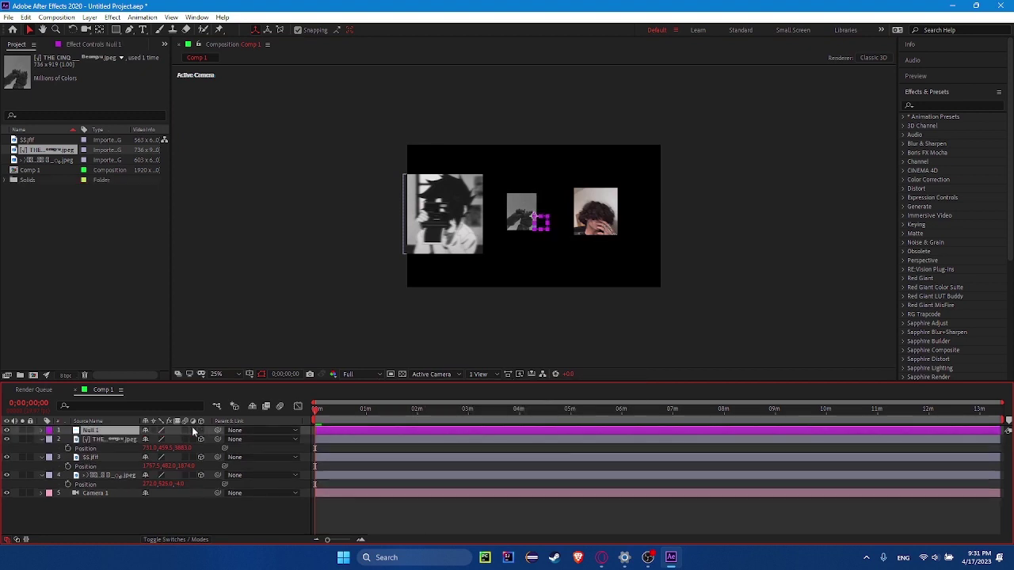
drag(218, 493, 91, 430)
Add another null, duplicate it, and chain each null's parent to the one below.
right_click(466, 514)
mouse_move(554, 390)
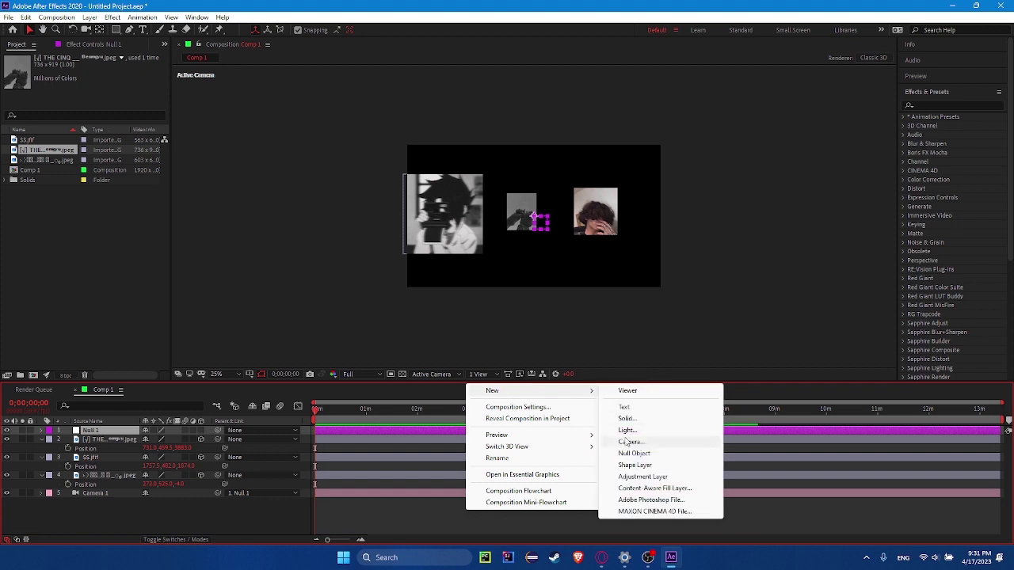
click(634, 454)
key(ctrl+d)
key(ctrl+d)
key(ctrl+d)
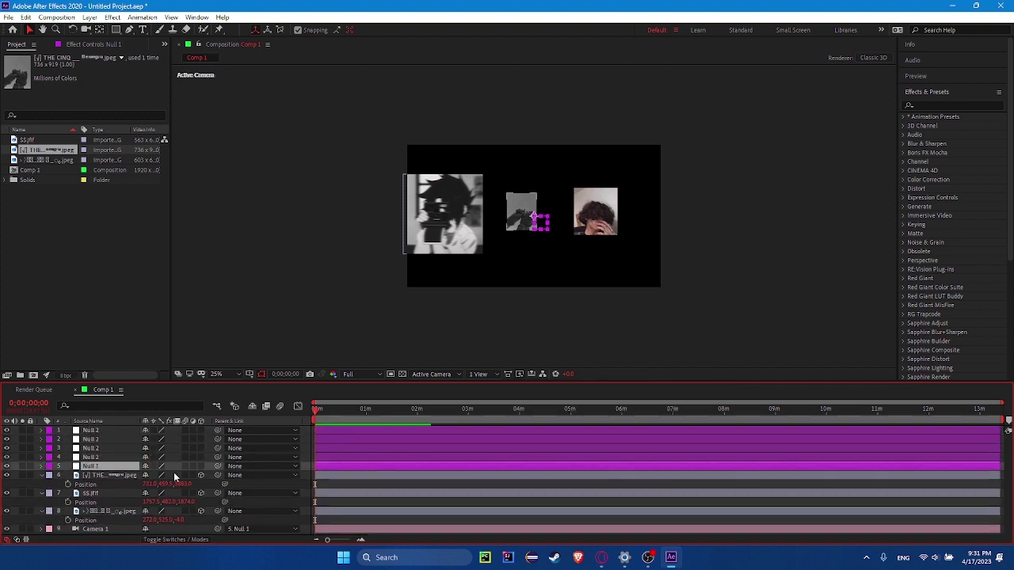
mouse_move(218, 466)
mouse_down()
mouse_move(91, 457)
mouse_move(91, 449)
mouse_up()
mouse_move(218, 448)
mouse_down()
mouse_move(91, 439)
mouse_move(91, 430)
mouse_up()
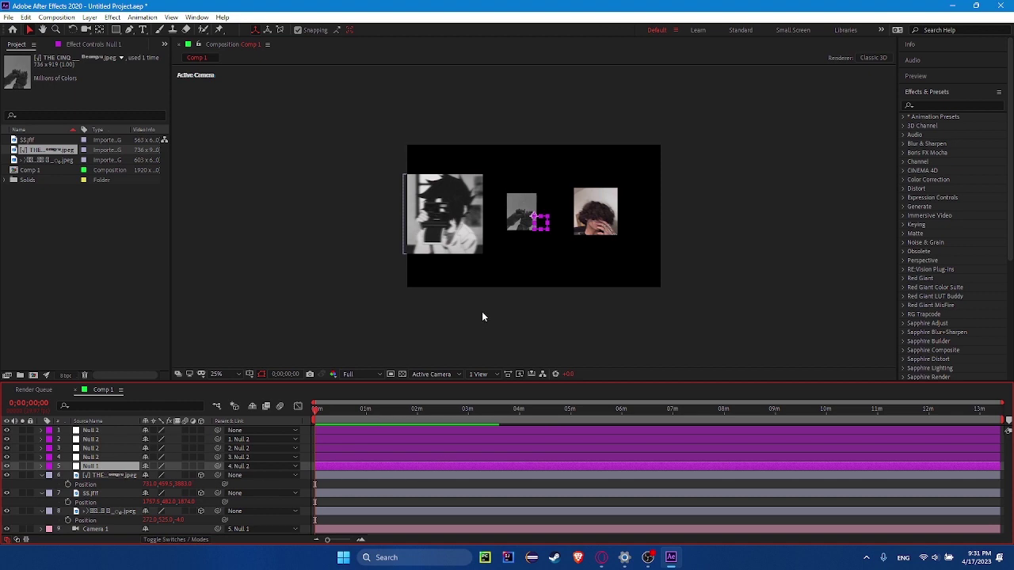
Make Null 1 a 3D layer and show only Position on all layers.
key(p)
drag(201, 466, 200, 444)
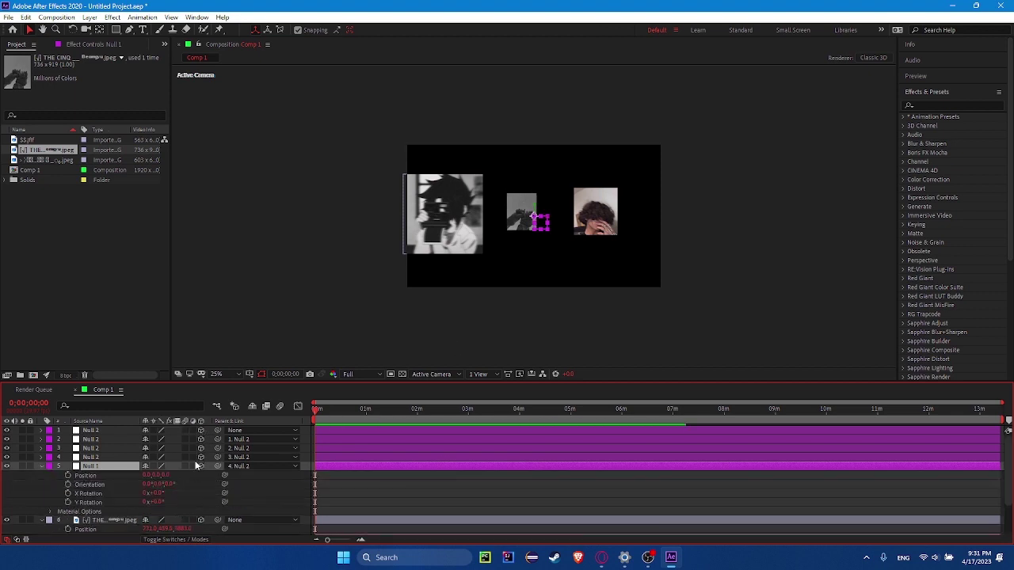
key(ctrl+a)
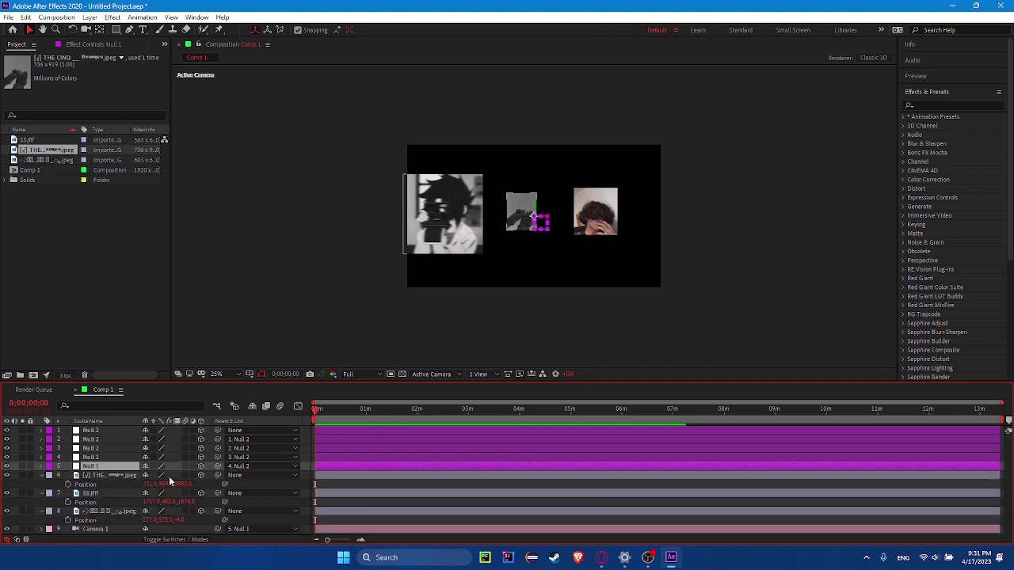
key(p)
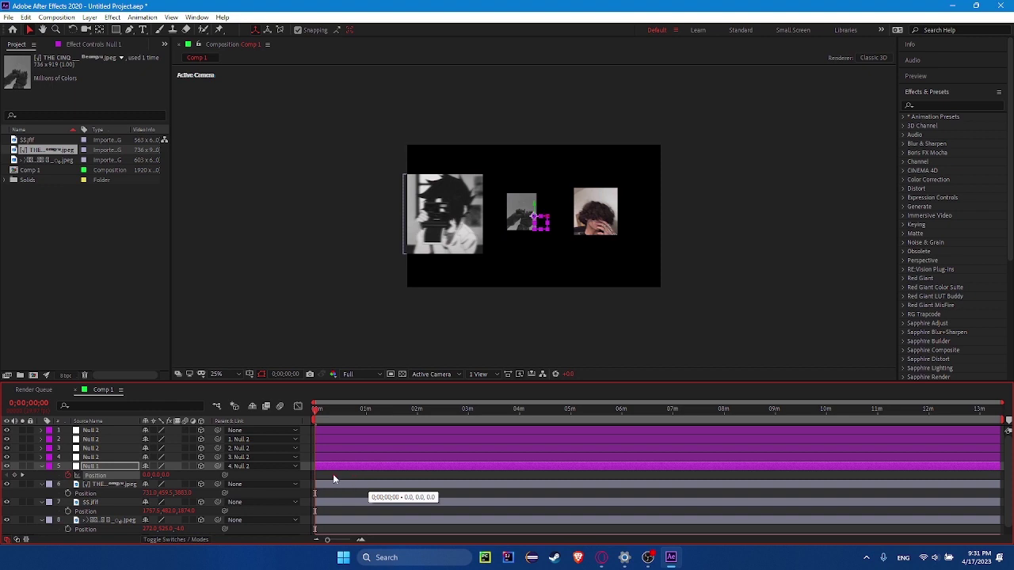
Keyframe Null 1's Position to -723, -160, 976 at 0;00;07;16 to frame the left photo.
scroll(337, 473, up, 3)
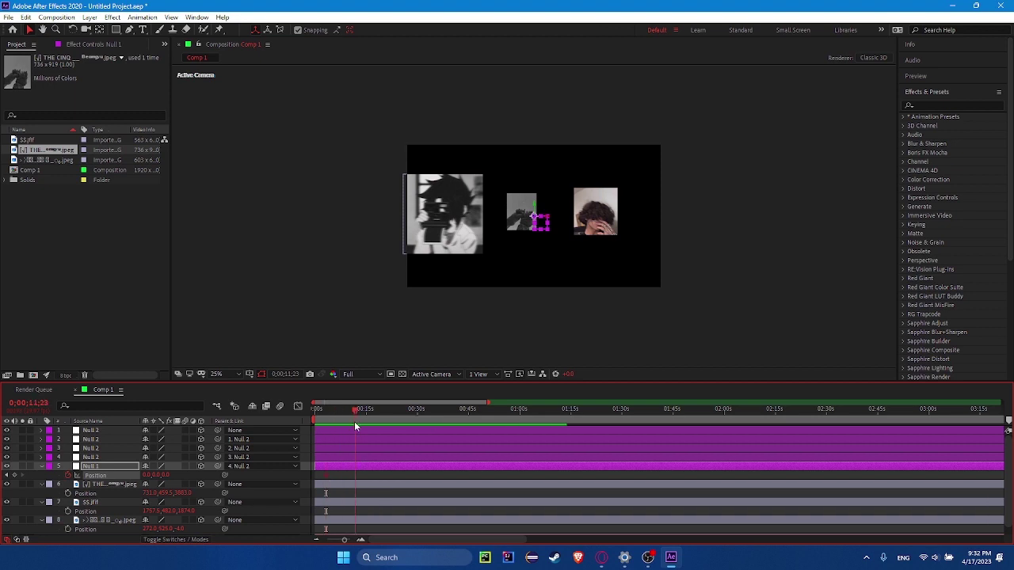
mouse_move(355, 426)
mouse_down()
mouse_move(343, 423)
mouse_move(392, 422)
mouse_up()
scroll(396, 409, up, 2)
drag(156, 476, 189, 493)
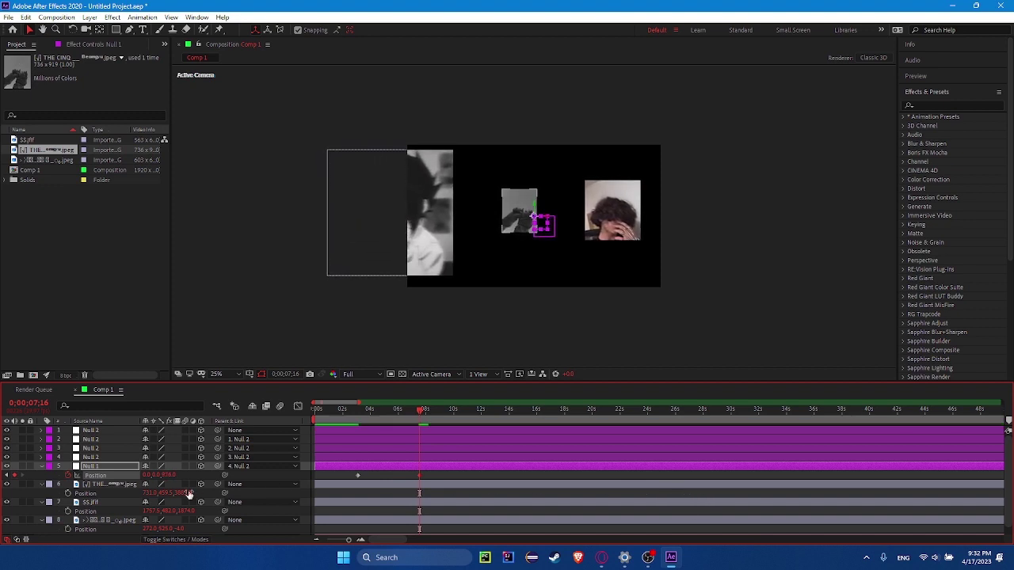
drag(158, 473, 136, 480)
mouse_move(47, 458)
mouse_down()
mouse_move(14, 454)
mouse_move(54, 465)
mouse_up()
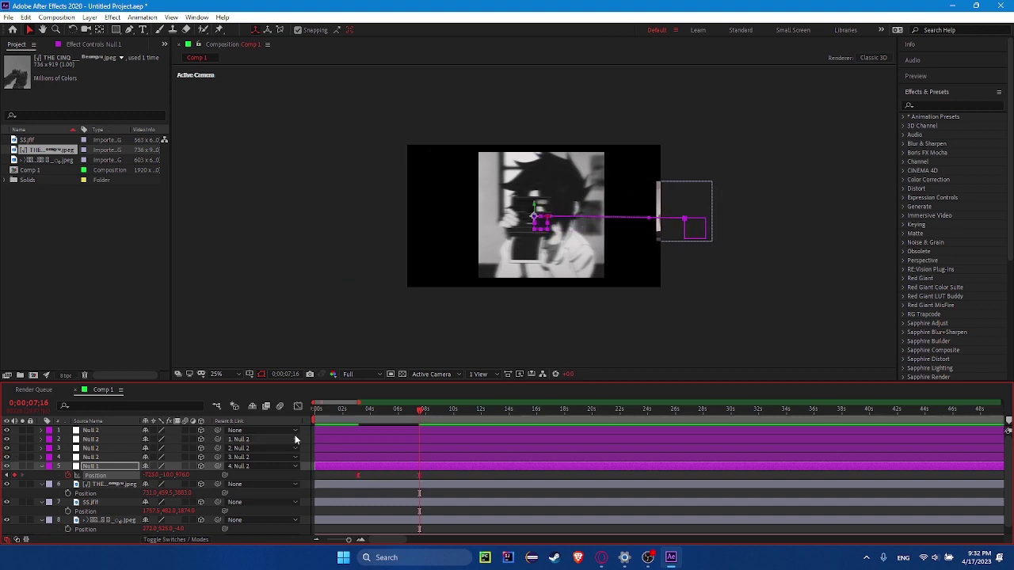
click(297, 407)
Lengthen the ease out of the first and into the last Position keyframe.
click(565, 528)
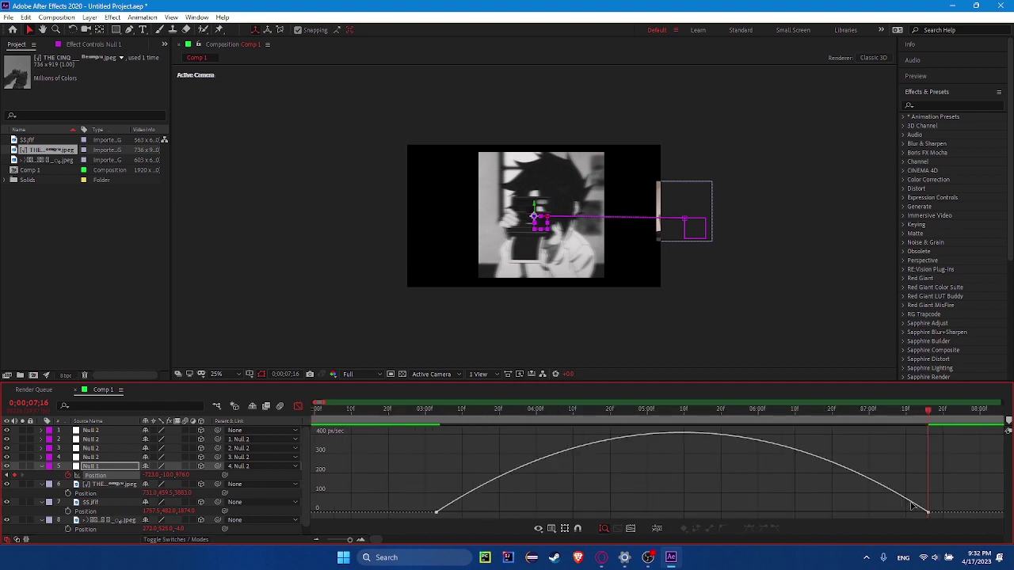
drag(845, 513, 743, 514)
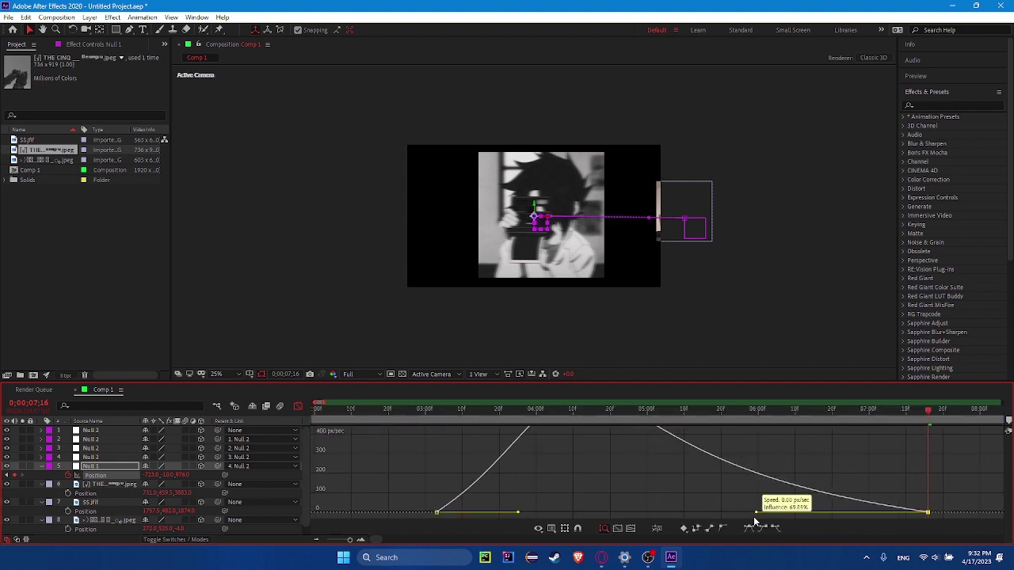
drag(516, 513, 596, 513)
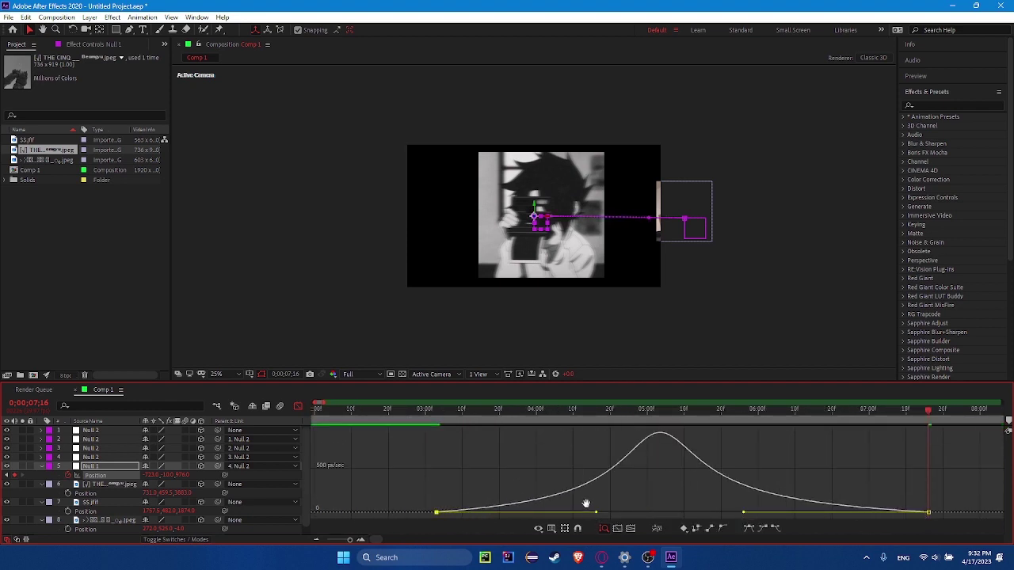
click(297, 408)
click(298, 408)
Move Null 1's Position keyframes earlier and shorten the gap between them, then preview.
scroll(432, 485, up, 5)
drag(395, 475, 329, 475)
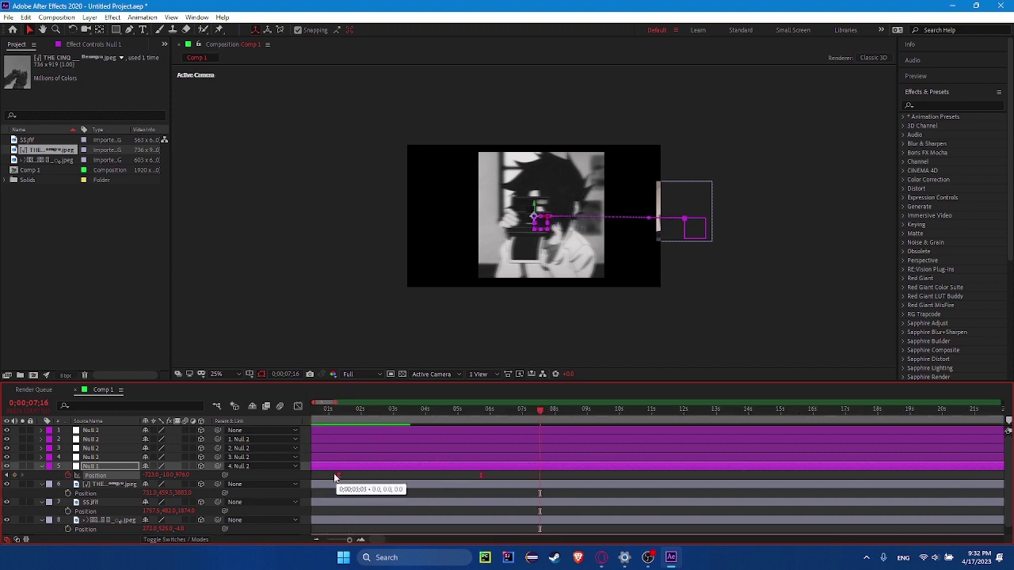
drag(473, 475, 420, 476)
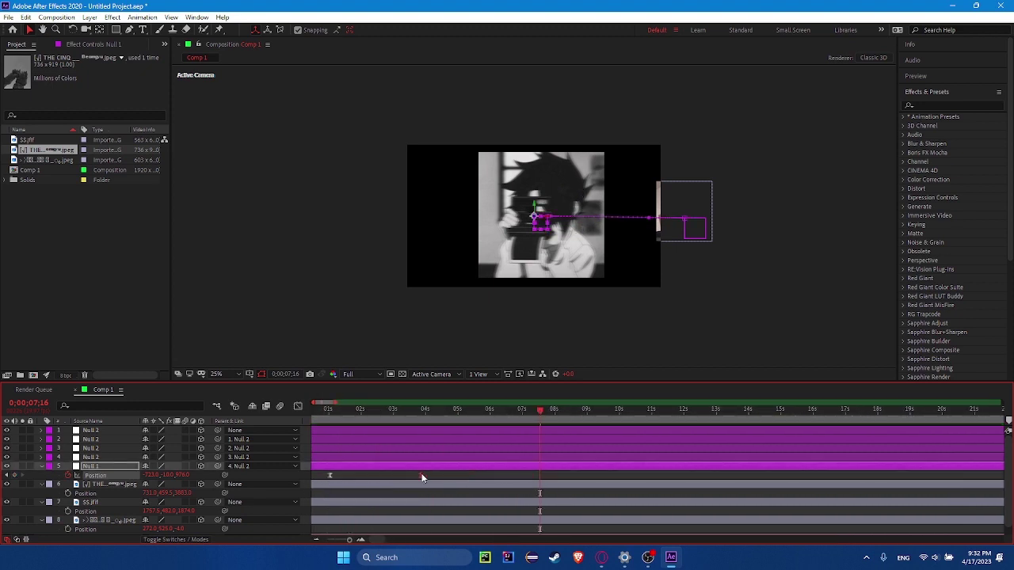
key(space)
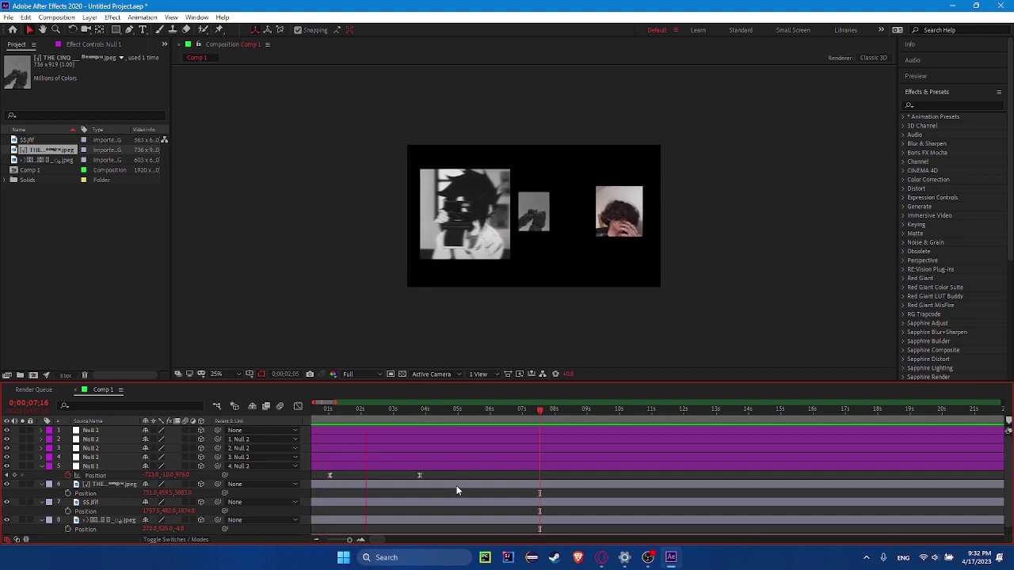
scroll(282, 497, down, 5)
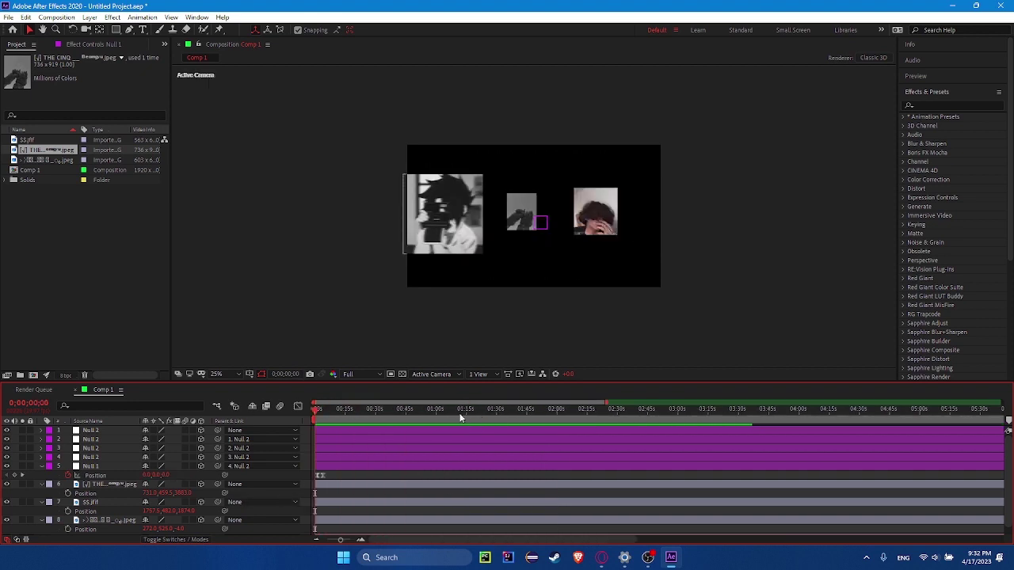
End the work area at 30 seconds and trim the composition to it.
click(378, 410)
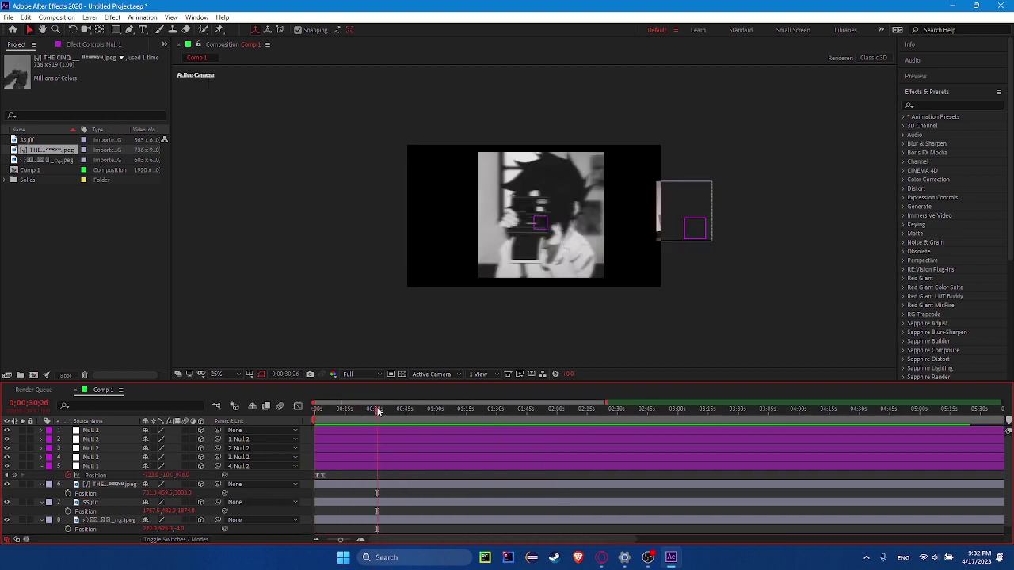
key(n)
right_click(373, 404)
click(430, 449)
Shift Null 1's second keyframe earlier and sharpen the first slide's easing in the speed graph.
click(361, 408)
drag(399, 475, 330, 478)
click(297, 407)
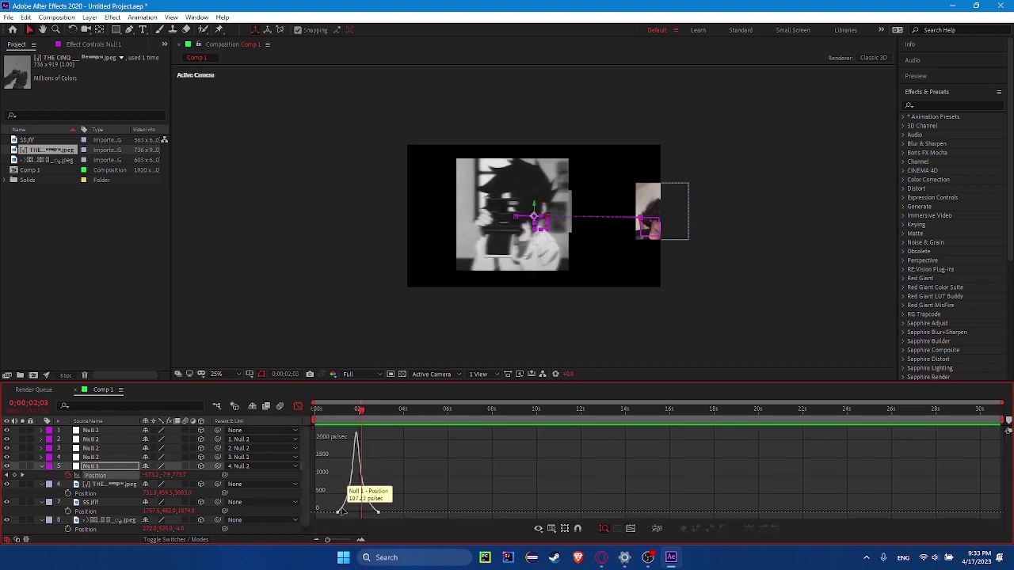
scroll(498, 504, up, 3)
drag(427, 513, 406, 515)
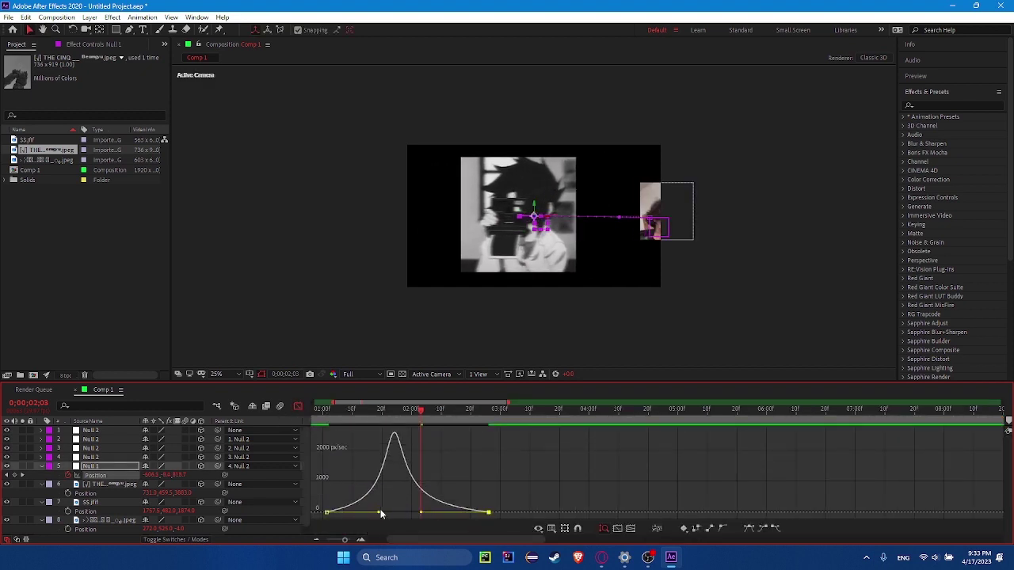
key(space)
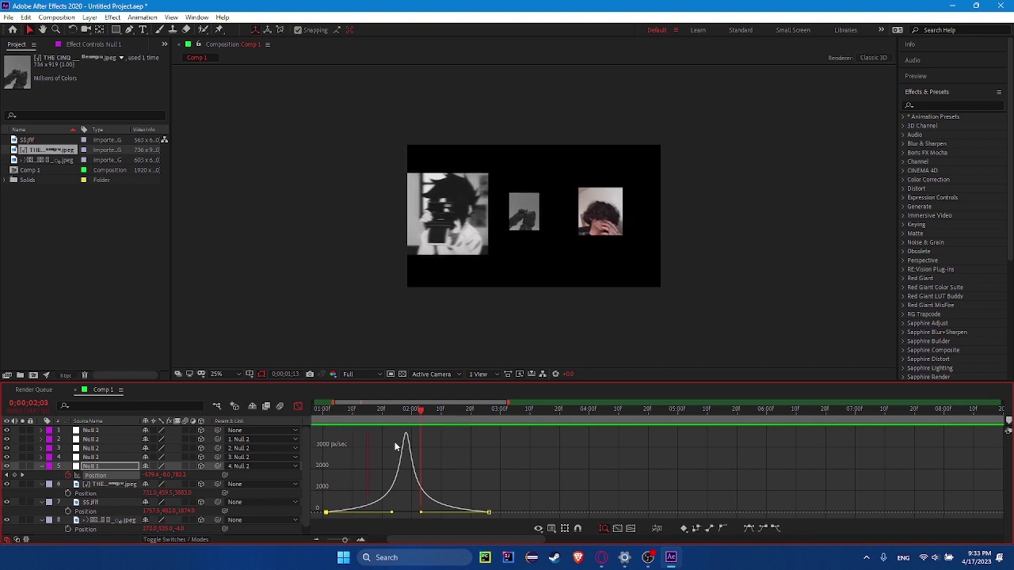
key(space)
click(298, 408)
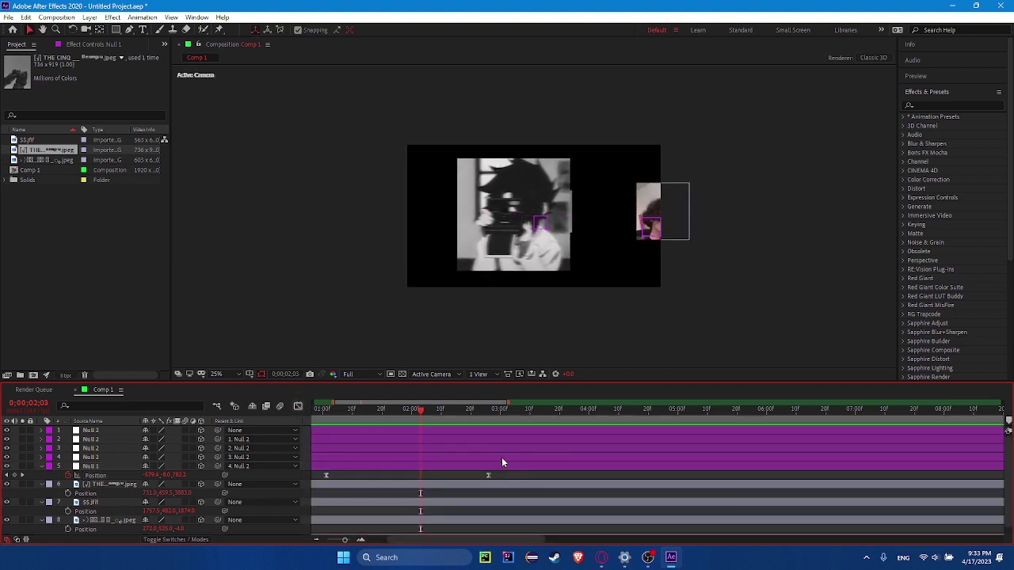
At about 4 seconds, set Null 1's Position to 702, -42, 2838 to centre the curly-haired photo.
mouse_move(480, 409)
mouse_down()
mouse_move(614, 442)
mouse_move(514, 447)
mouse_up()
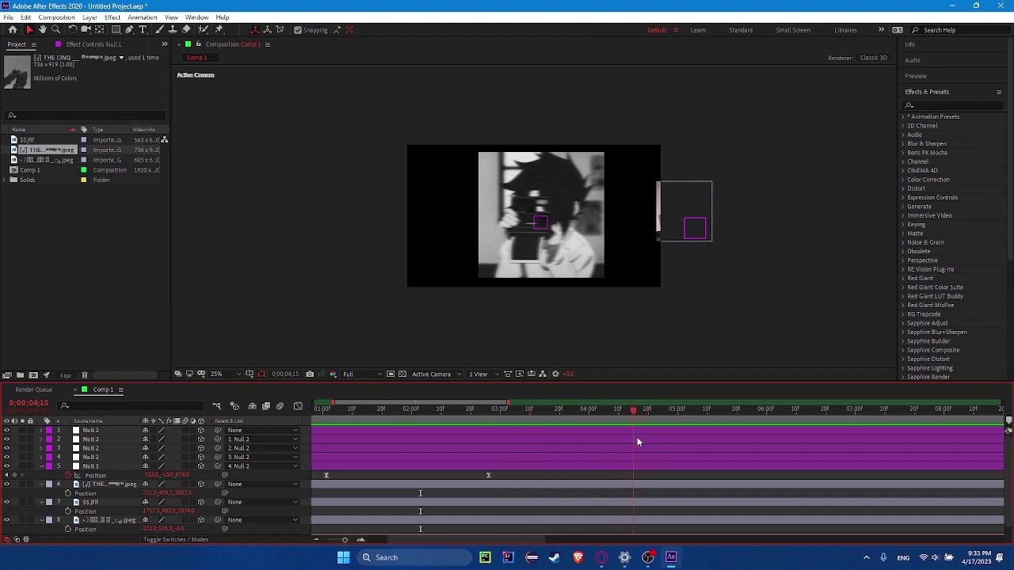
key(ctrl+v)
drag(147, 476, 96, 476)
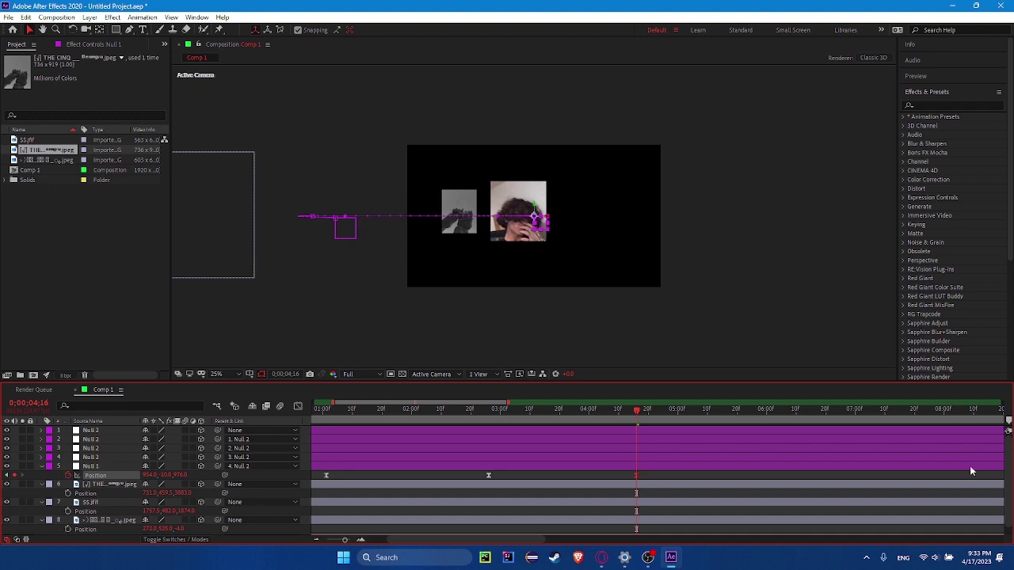
mouse_move(163, 475)
mouse_down()
mouse_move(190, 475)
mouse_move(146, 484)
mouse_move(346, 488)
mouse_up()
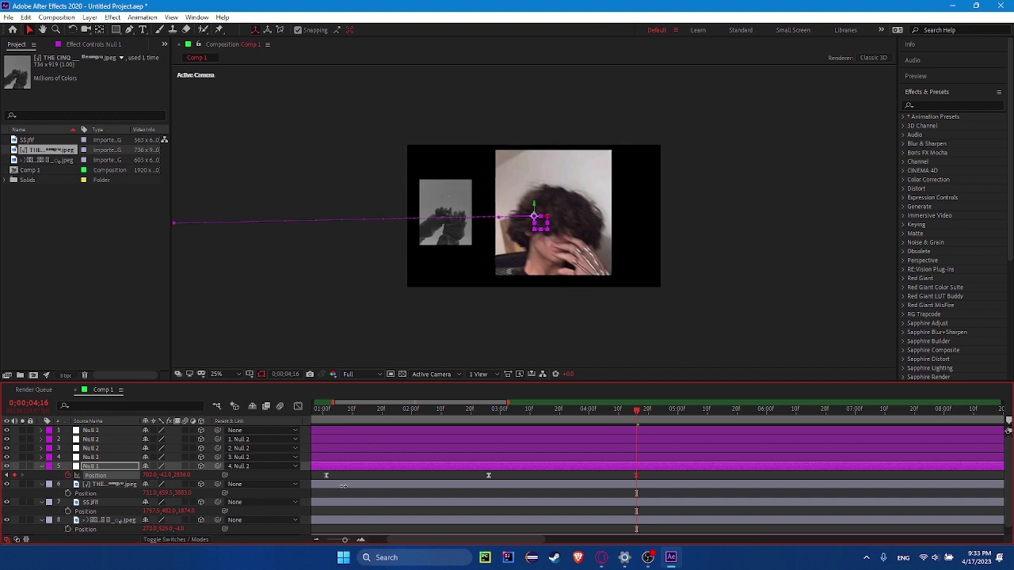
mouse_move(637, 422)
mouse_down()
mouse_move(403, 415)
mouse_move(344, 427)
mouse_move(525, 420)
mouse_move(717, 476)
mouse_up()
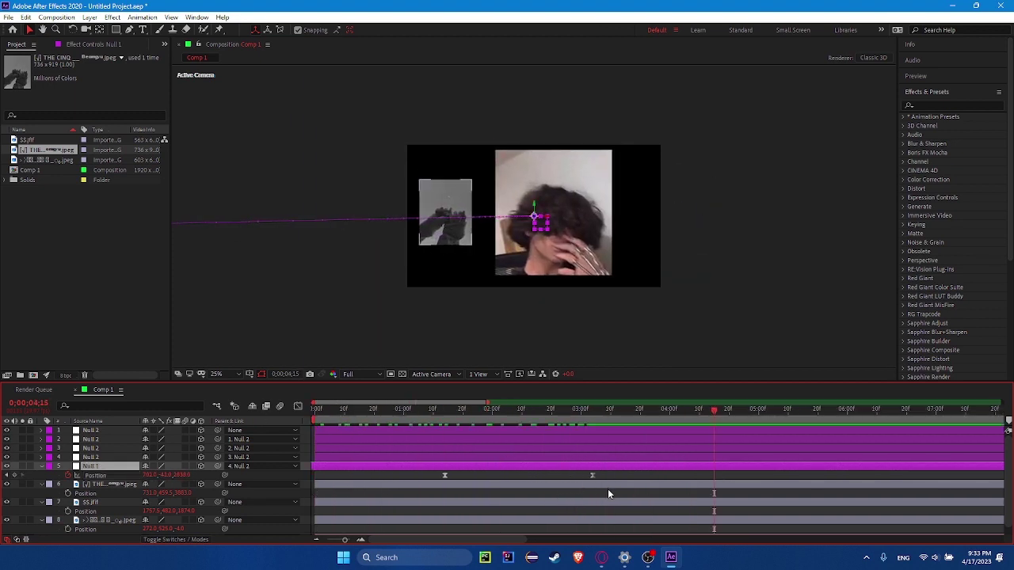
Ease out the new slide's starting keyframe in the speed graph.
click(717, 476)
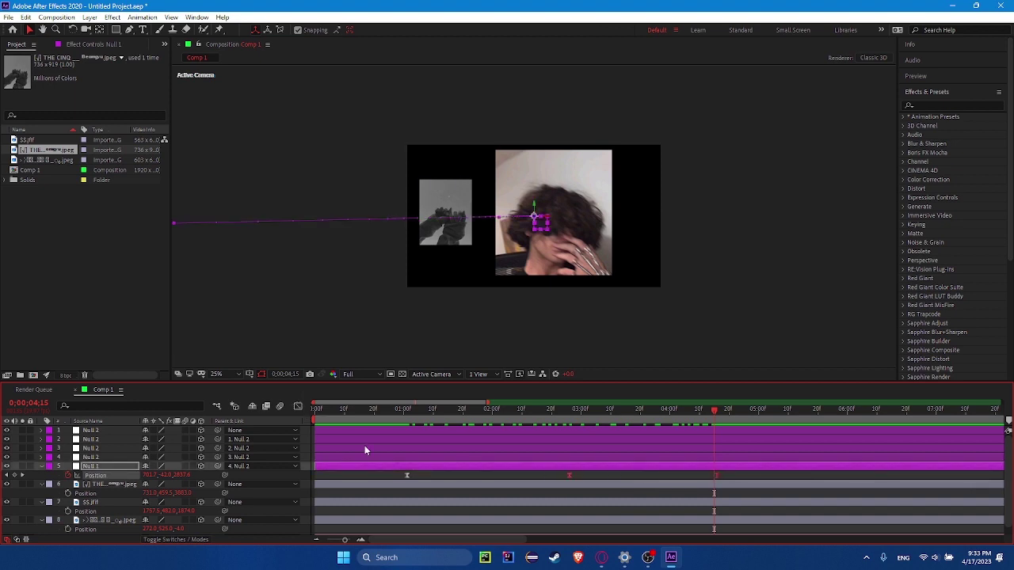
click(297, 406)
scroll(681, 514, up, 2)
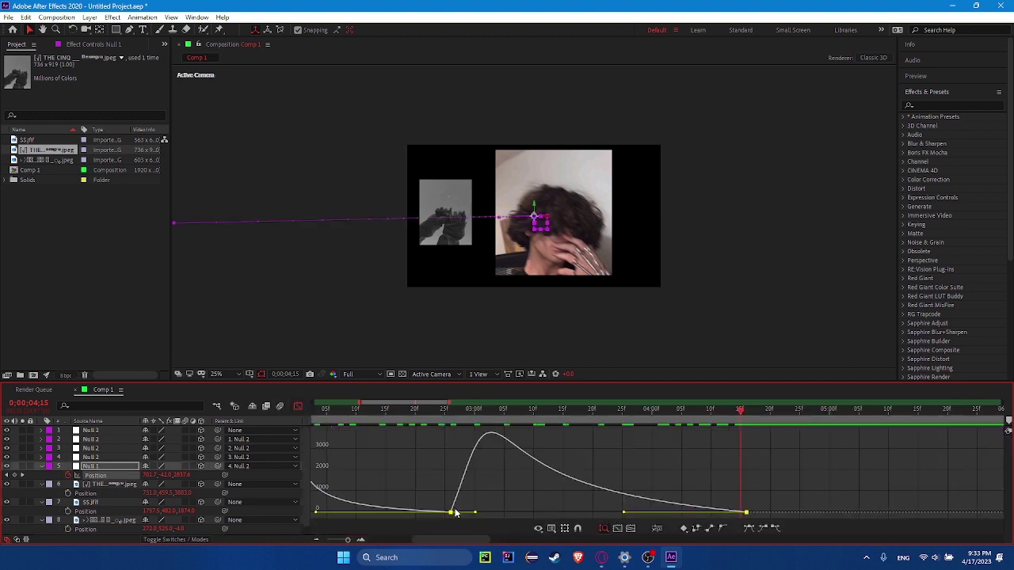
drag(477, 513, 585, 515)
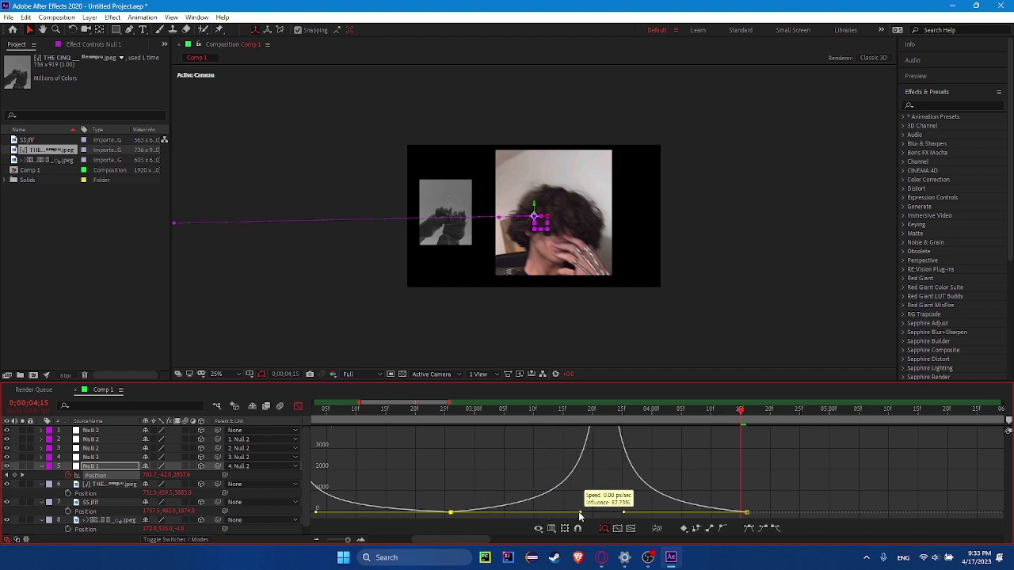
click(299, 407)
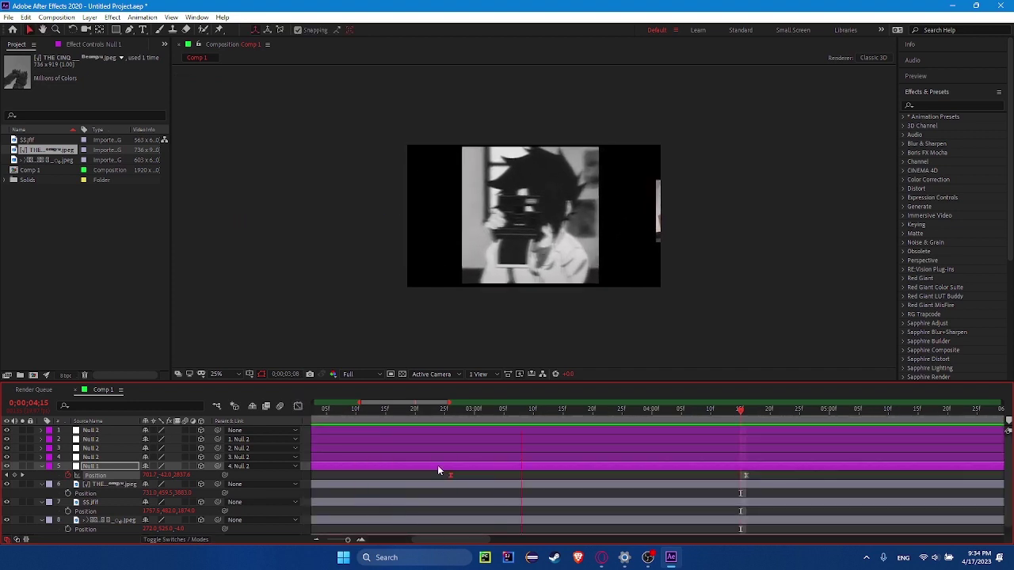
Shift Null 1's keyframes earlier, placing the middle keyframe at about 1.7 seconds.
key(;)
key(h)
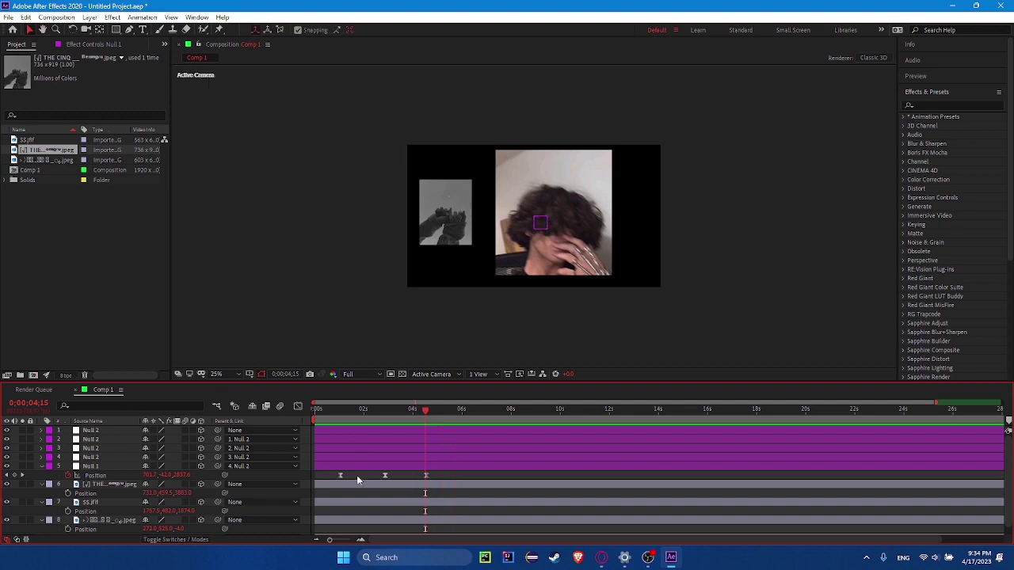
drag(380, 473, 324, 475)
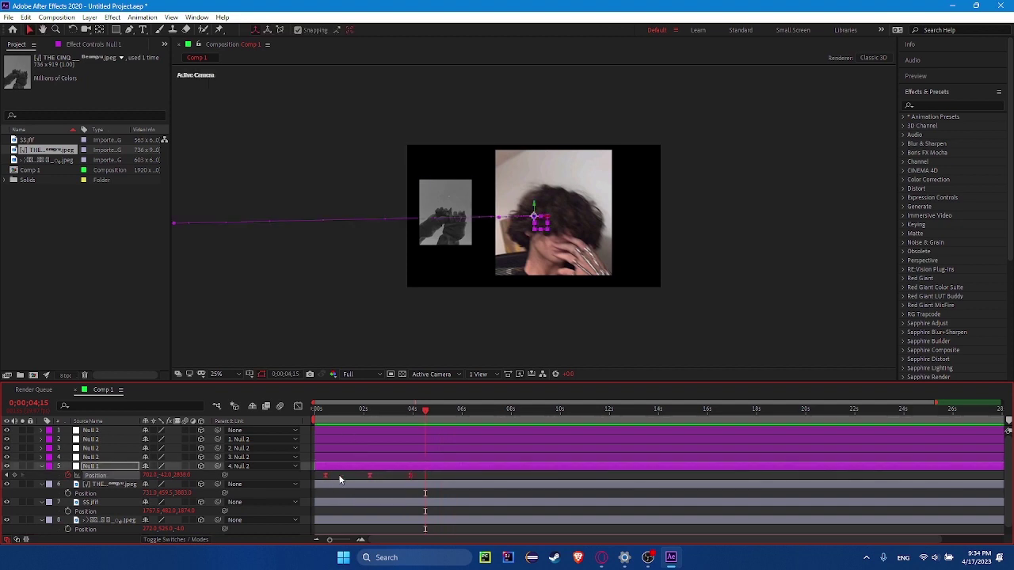
click(363, 484)
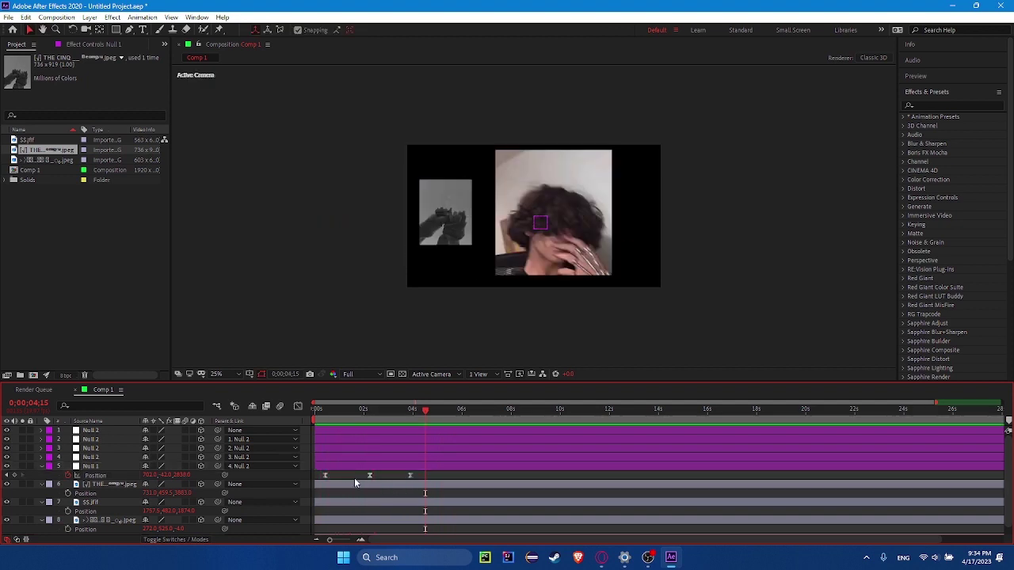
mouse_move(364, 475)
mouse_down()
mouse_move(353, 475)
mouse_move(378, 476)
mouse_up()
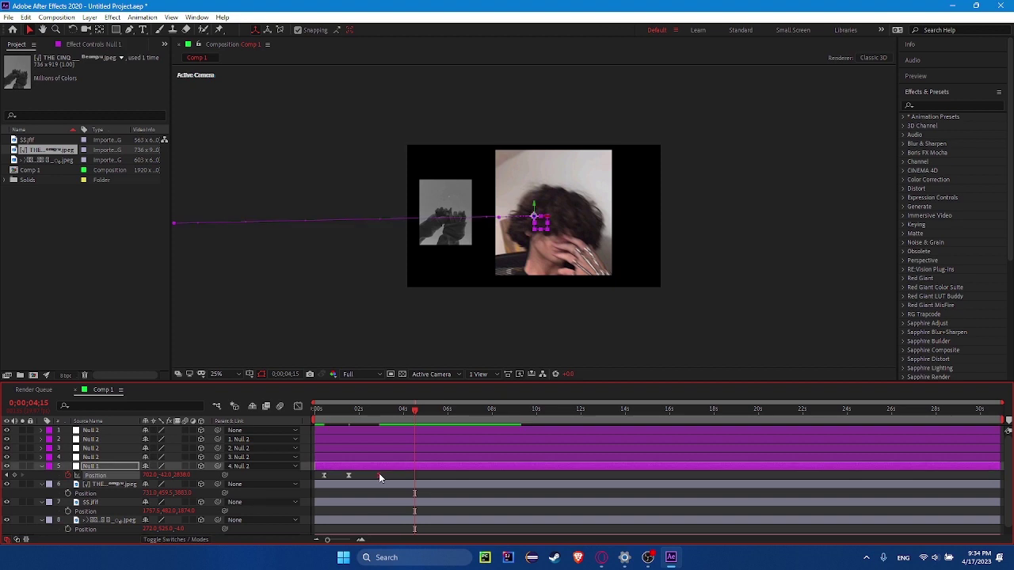
Steepen the speed peaks of Null 1's Position slides and preview the result.
key(space)
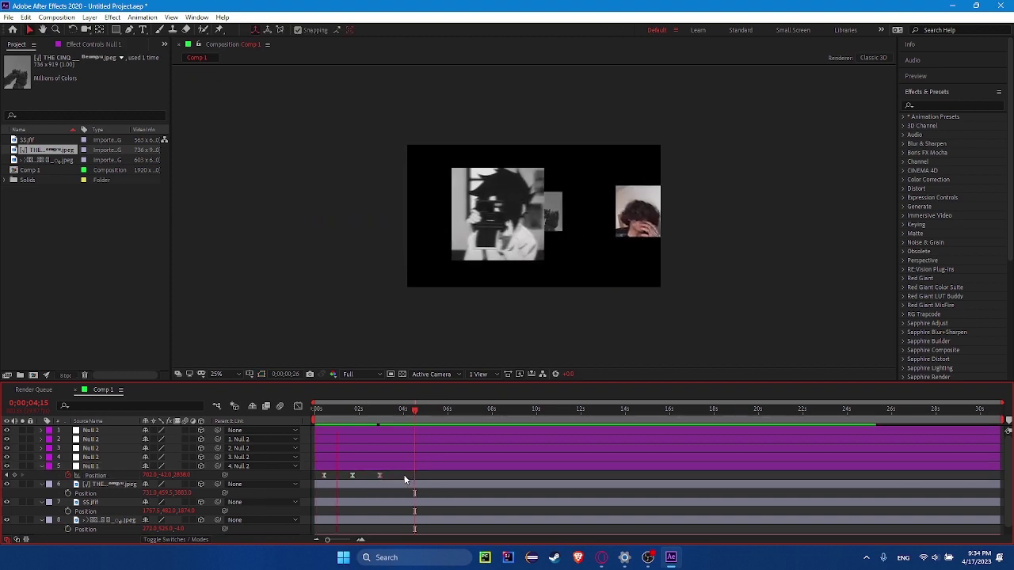
click(95, 476)
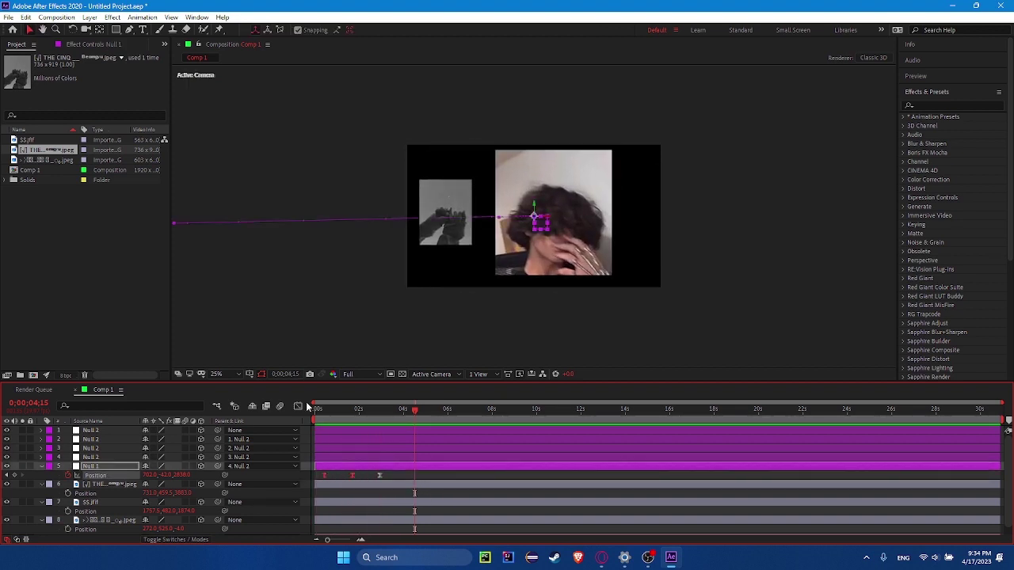
click(298, 406)
scroll(339, 518, up, 2)
scroll(373, 511, up, 2)
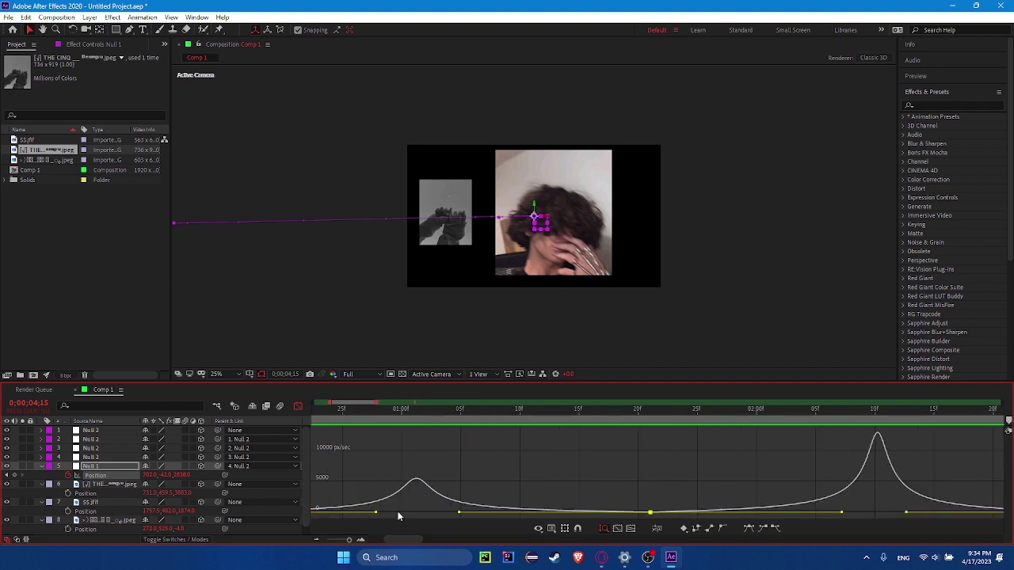
mouse_move(381, 516)
mouse_down()
mouse_move(456, 514)
mouse_move(438, 507)
mouse_up()
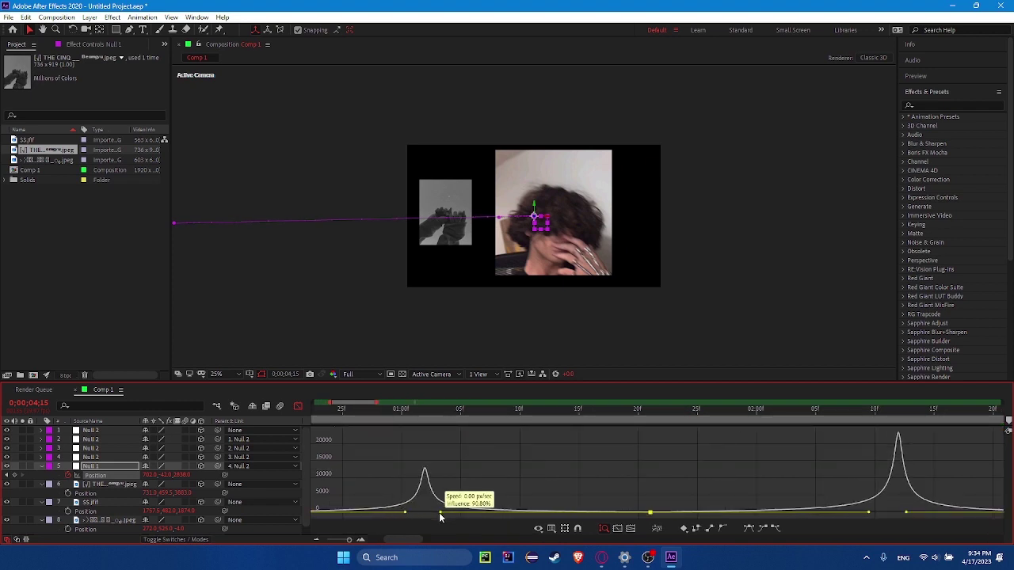
key(space)
key(shift+F3)
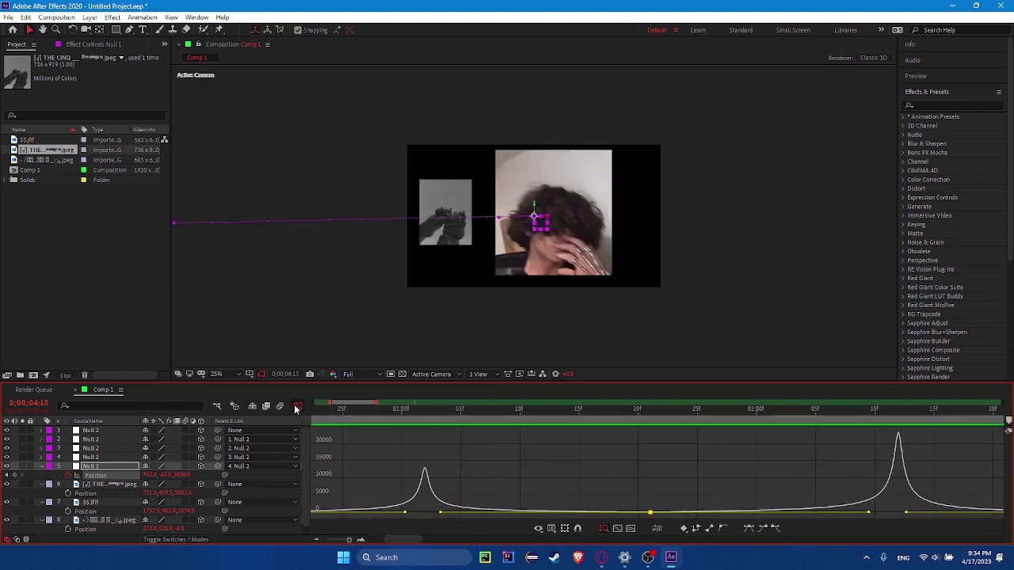
Move the middle keyframe later and reshape the first slide's speed curve.
scroll(399, 474, down, 3)
drag(456, 476, 688, 476)
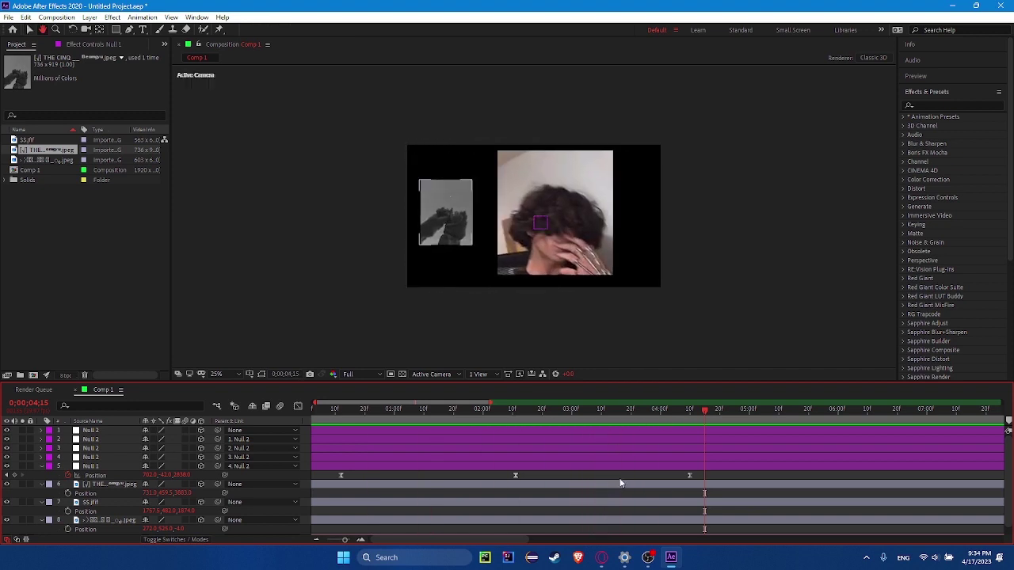
click(423, 475)
click(297, 406)
scroll(420, 515, up, 3)
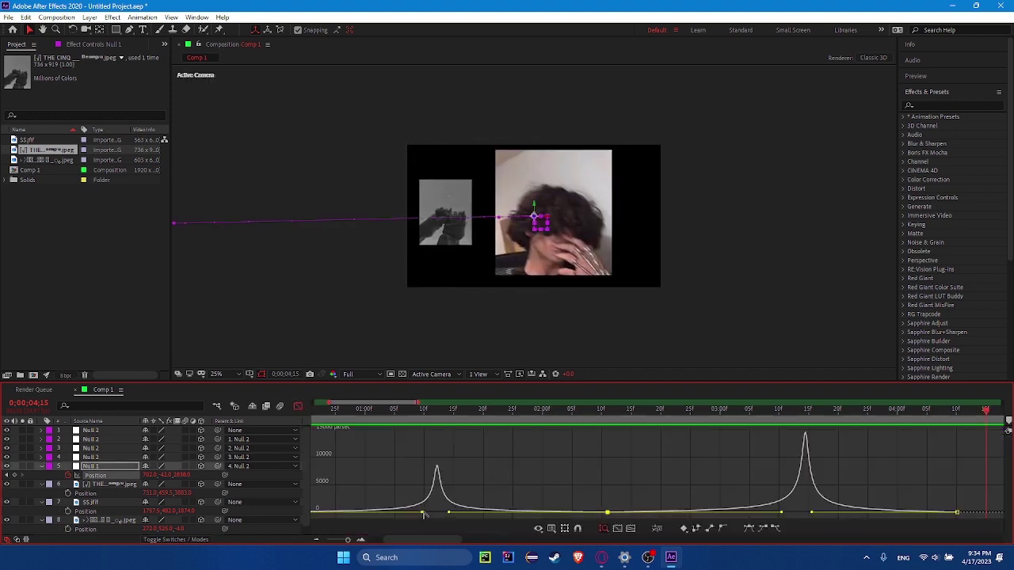
drag(450, 511, 478, 511)
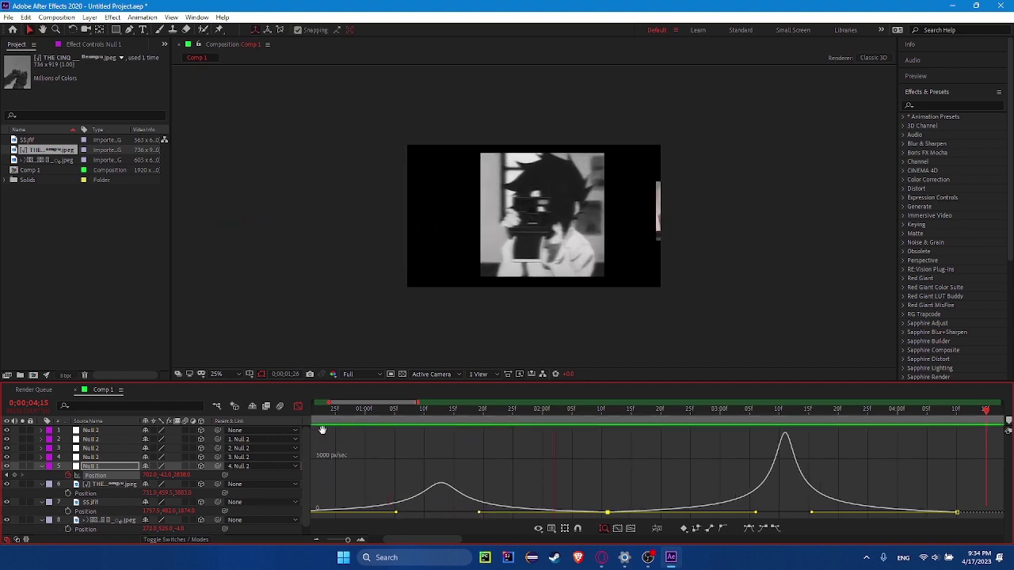
key(space)
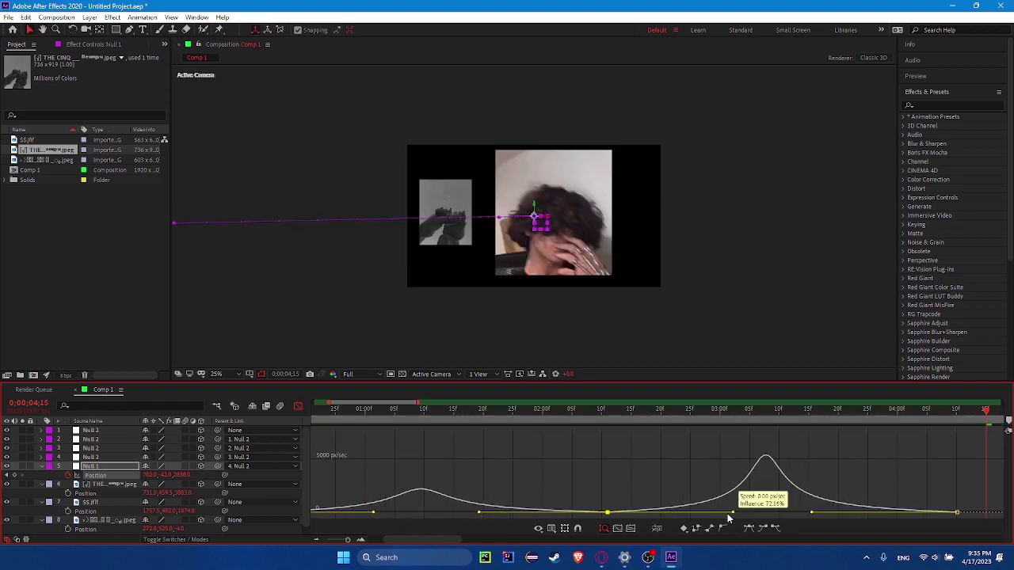
Widen and lower the second slide's speed peak with a longer ease into the final keyframe.
click(604, 509)
ctrl+click(605, 511)
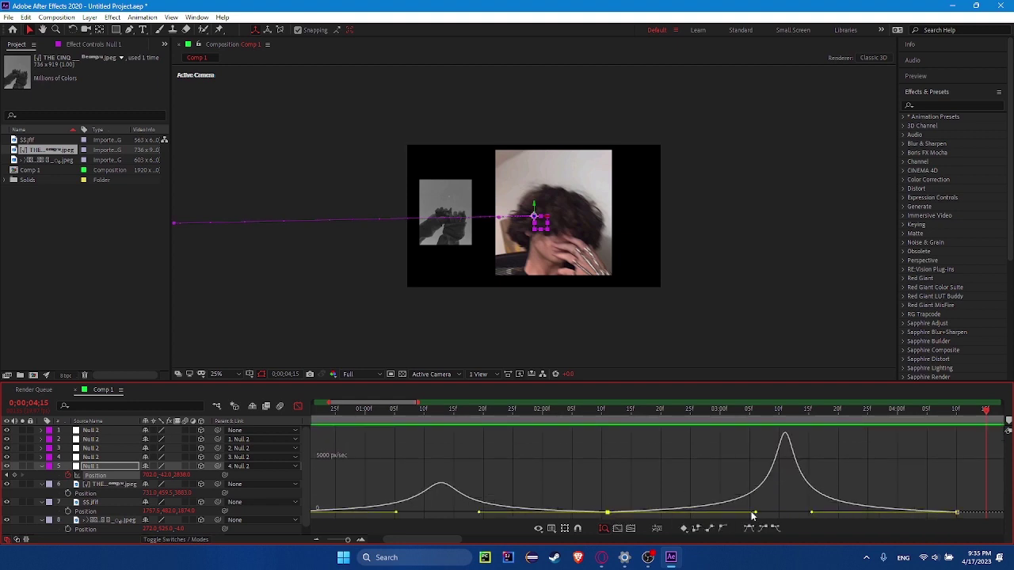
drag(622, 522, 622, 522)
drag(754, 514, 713, 513)
drag(811, 513, 862, 520)
click(543, 463)
key(space)
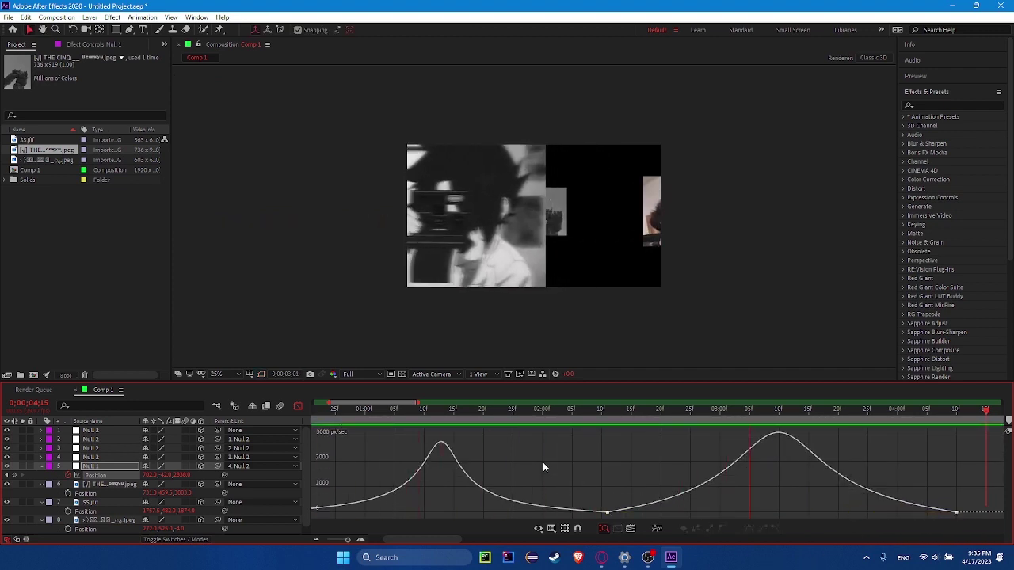
key(space)
click(297, 406)
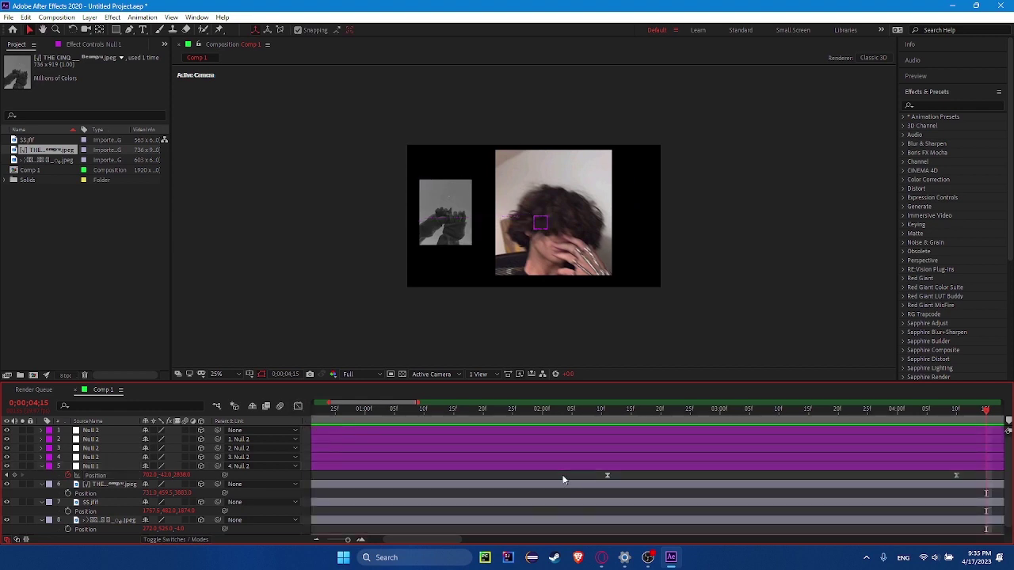
Shift Null 1's second Position keyframe slightly later.
key(semicolon)
mouse_move(354, 414)
mouse_down()
mouse_move(323, 423)
mouse_move(404, 481)
mouse_move(373, 480)
mouse_up()
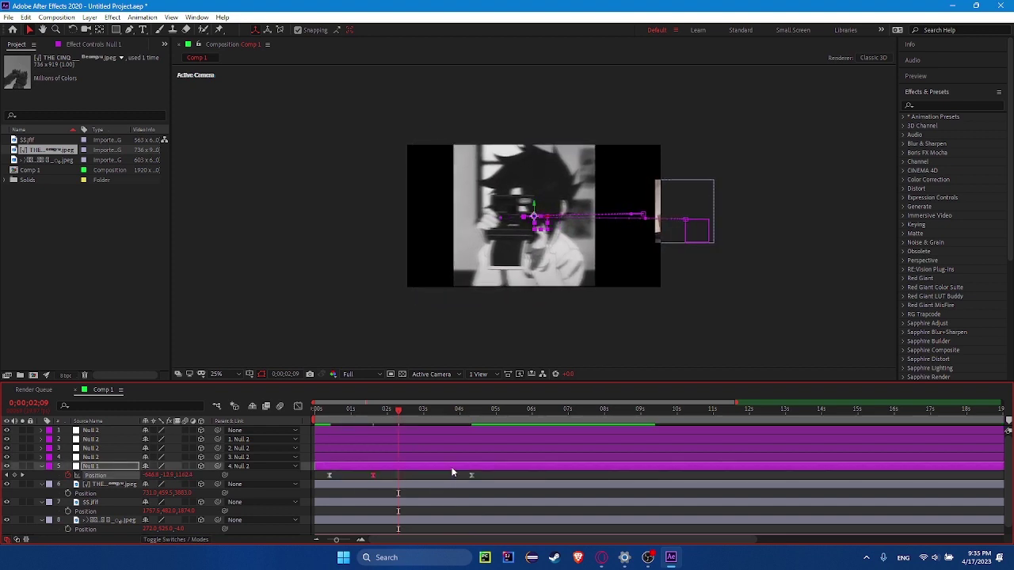
drag(373, 480, 378, 475)
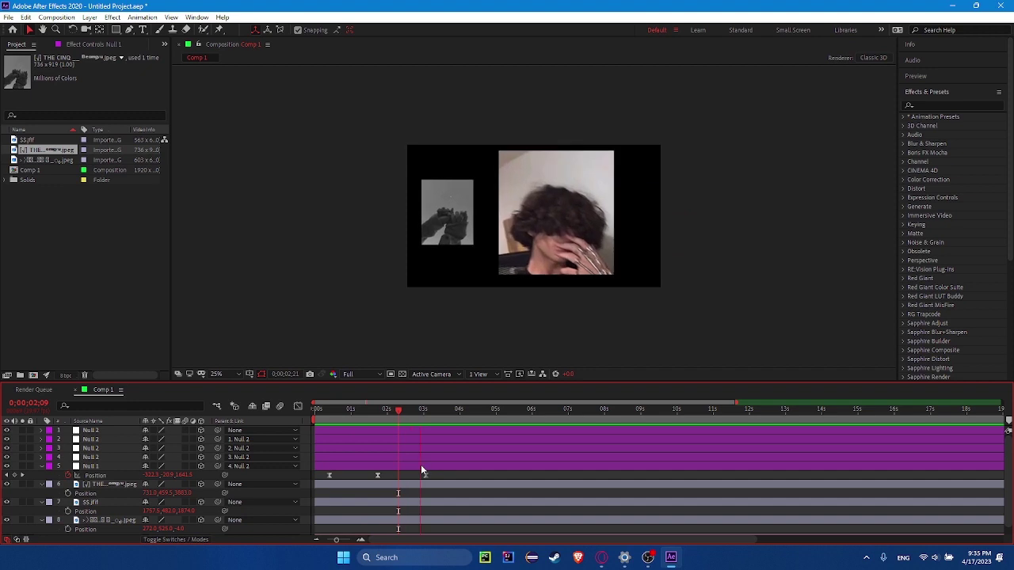
Sharpen the second slide into a narrow speed spike of about 4000–5000 px/sec.
click(425, 475)
click(298, 406)
scroll(396, 506, up, 3)
mouse_move(463, 514)
mouse_down()
mouse_move(388, 514)
mouse_move(500, 511)
mouse_up()
click(416, 476)
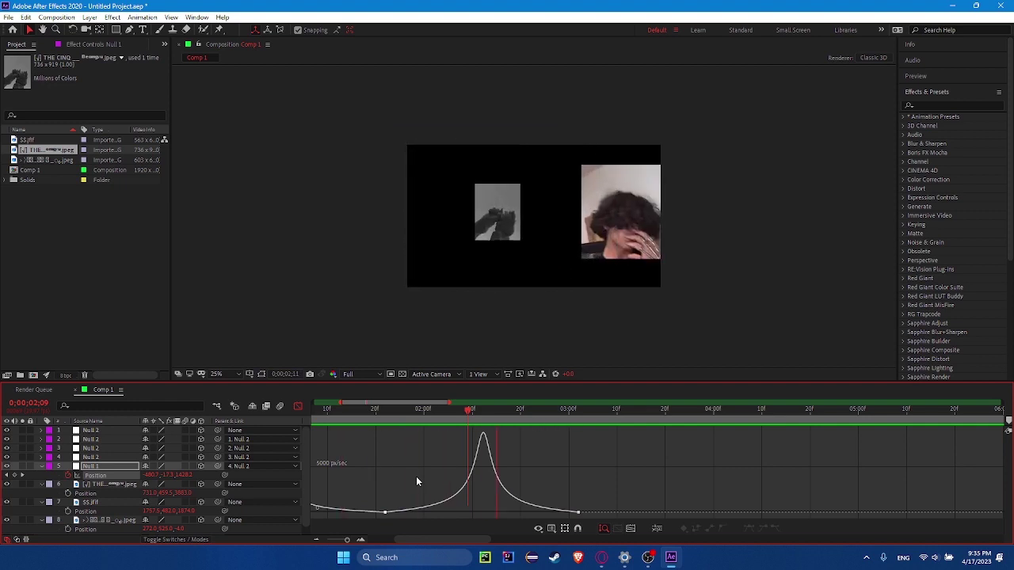
key(space)
key(shift+F3)
scroll(444, 428, down, 5)
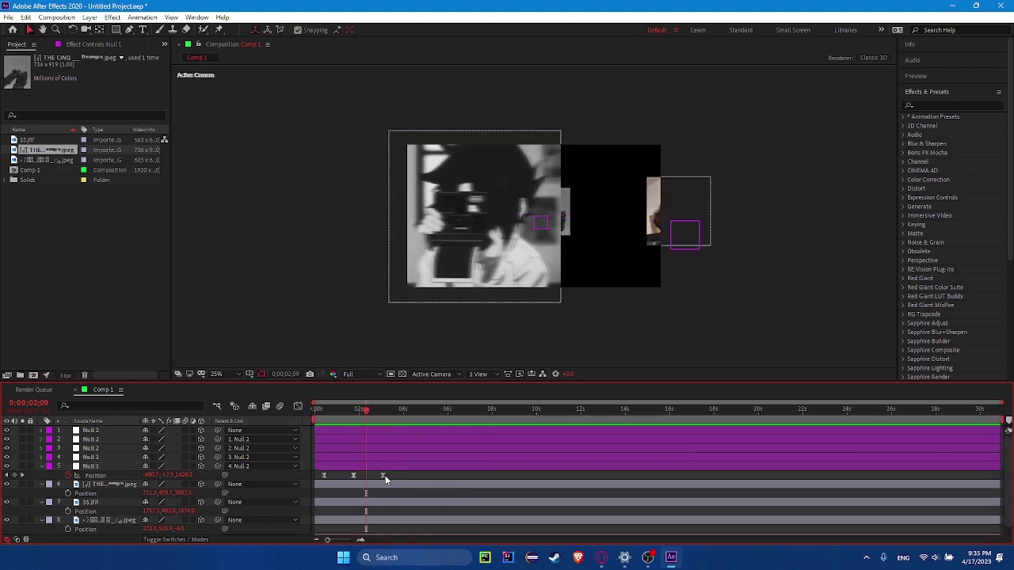
drag(365, 410, 348, 410)
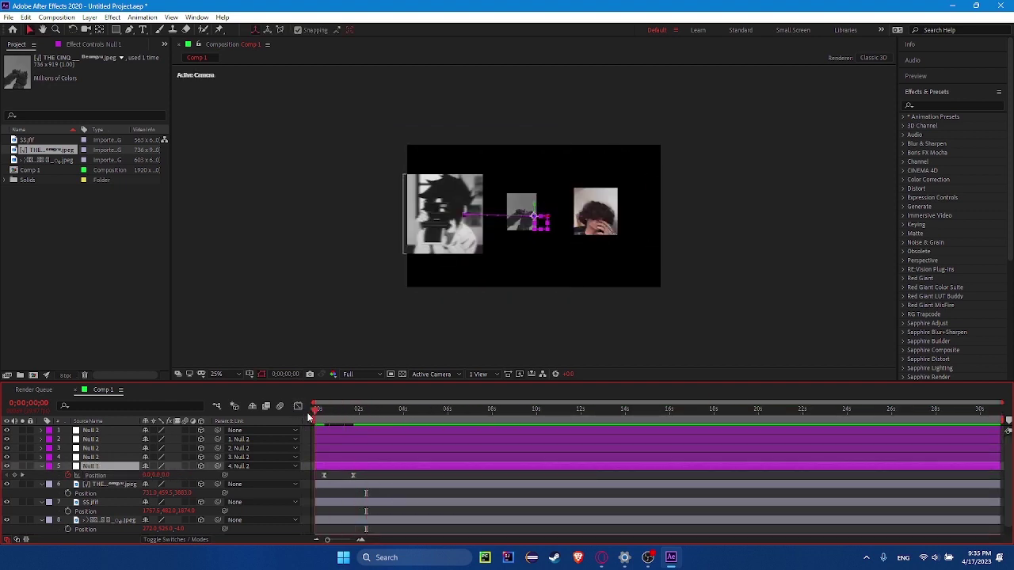
click(377, 458)
Keyframe Null 2's Position from 0;00;01;07, moving it to 1459, -920, 1783 later in time.
key(p)
click(341, 411)
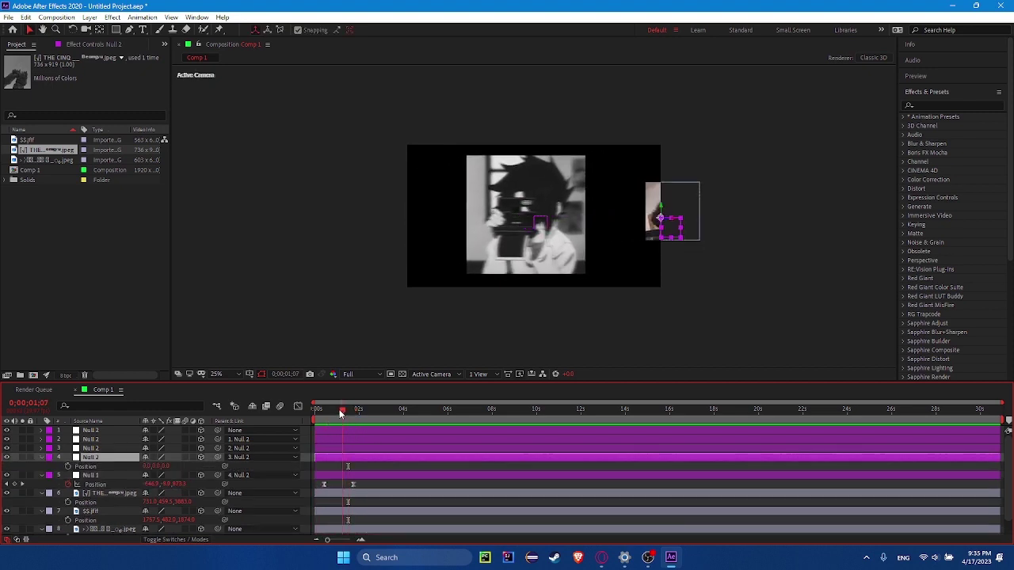
click(67, 466)
drag(342, 410, 366, 410)
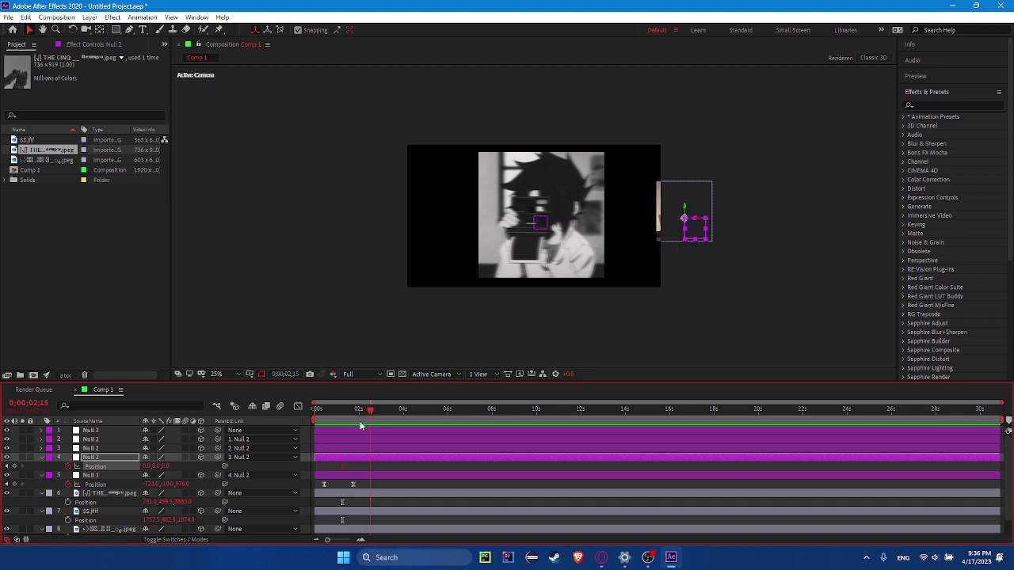
scroll(396, 416, up, 2)
mouse_move(164, 467)
mouse_down()
mouse_move(736, 468)
mouse_move(179, 468)
mouse_up()
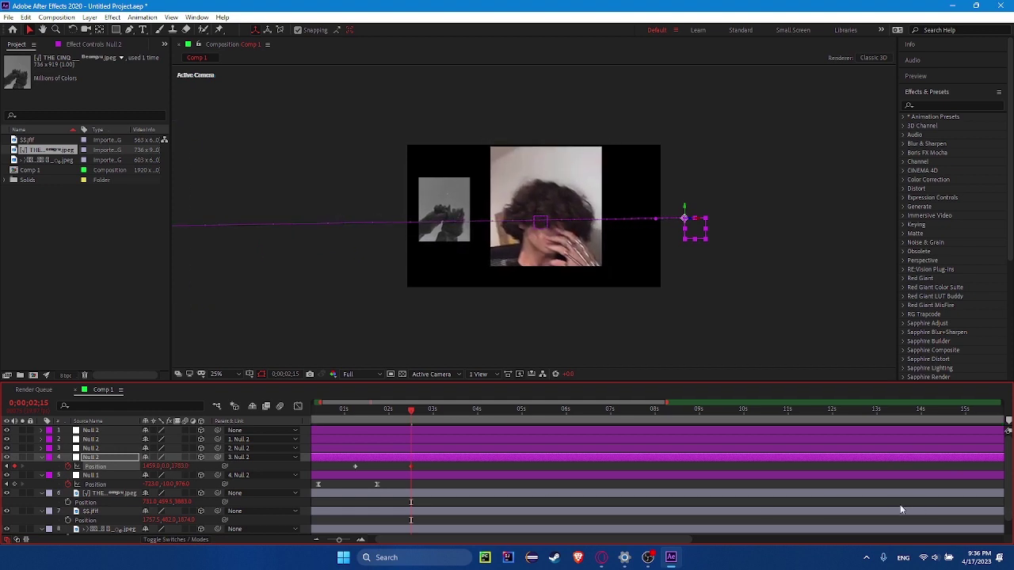
drag(179, 468, 158, 469)
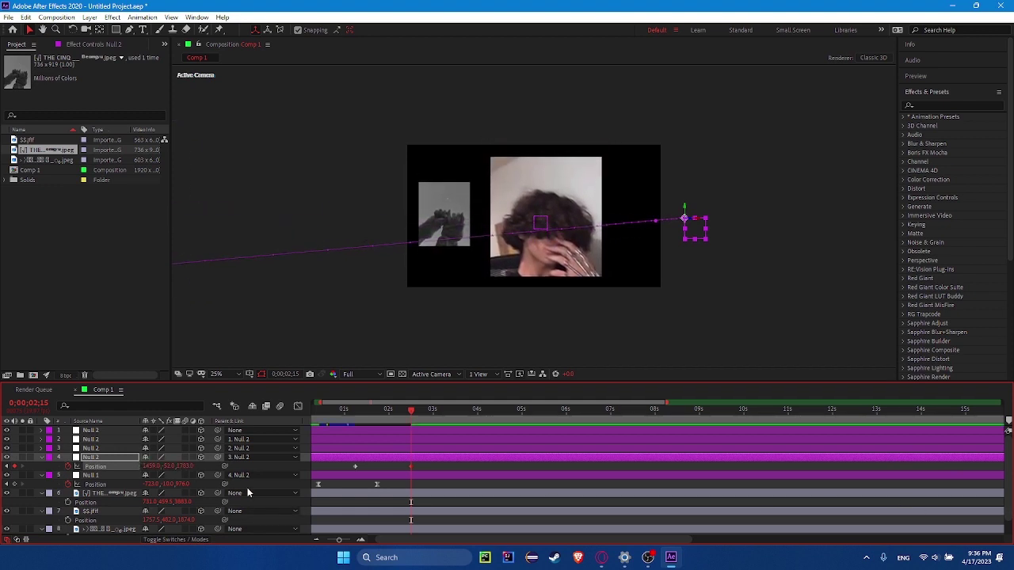
In the speed graph, lengthen the first keyframe's ease, pull the last one inward, and preview.
click(353, 467)
click(366, 457)
click(298, 407)
drag(383, 514, 428, 513)
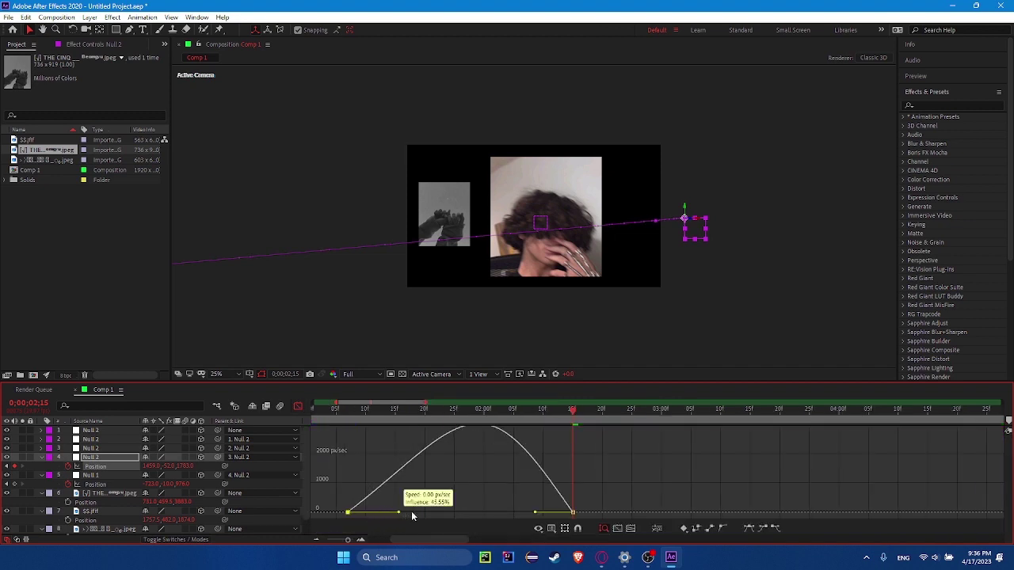
drag(536, 514, 503, 513)
key(space)
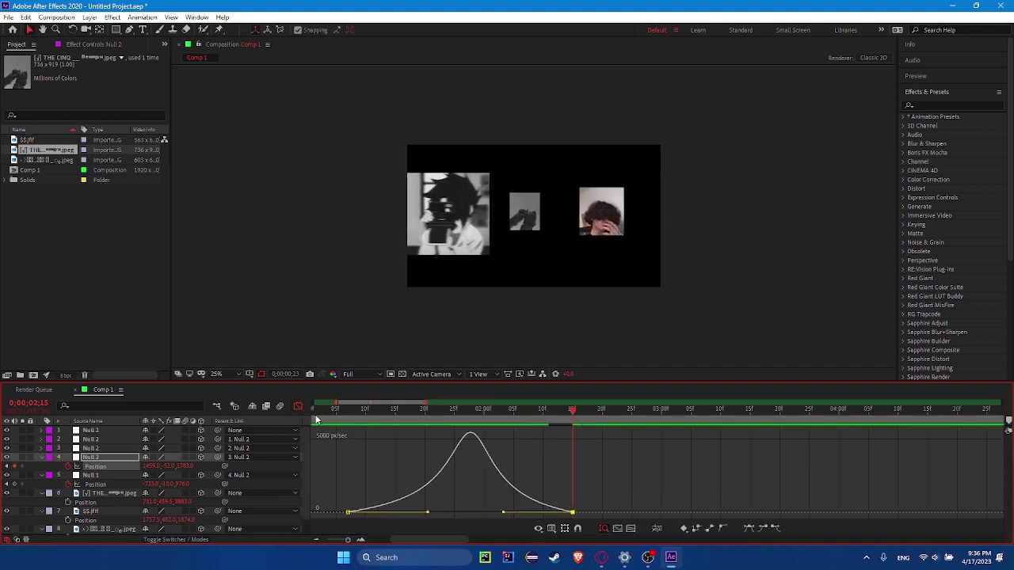
key(space)
Reshape the ease so the speed peaks earlier and sharper, then preview it from the layer bars.
drag(428, 513, 409, 513)
drag(503, 513, 478, 513)
key(space)
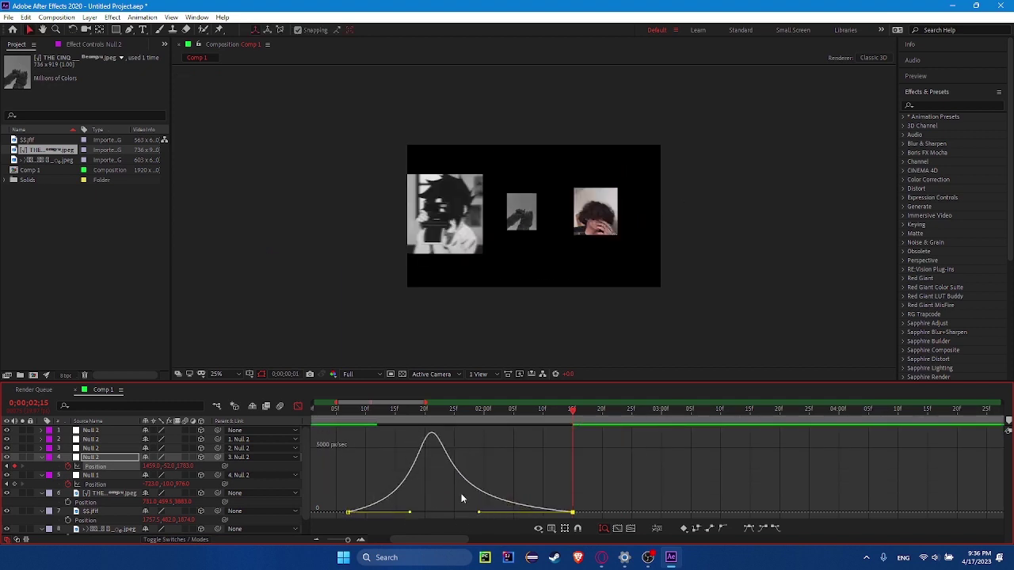
key(space)
click(298, 406)
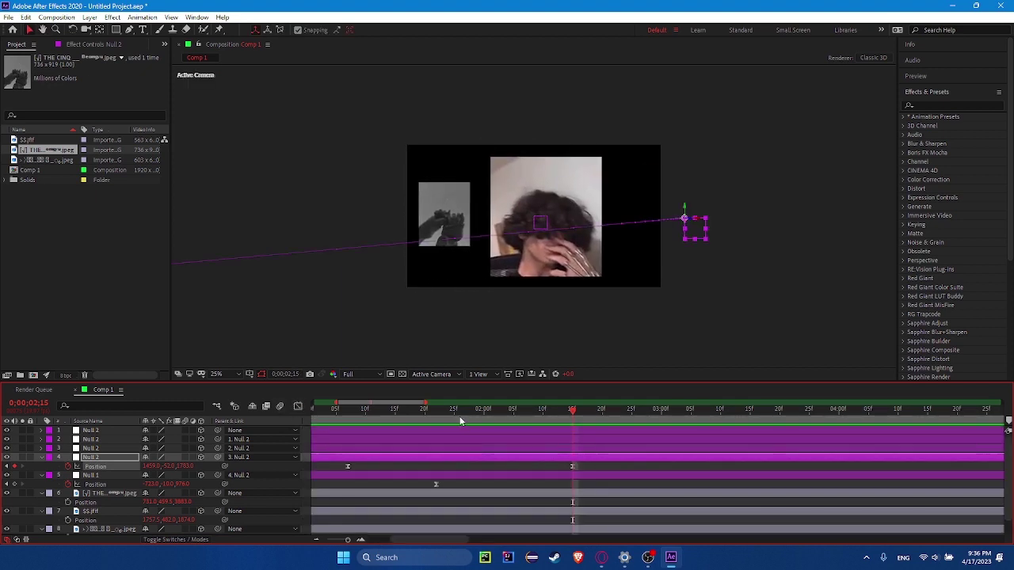
key(space)
key(space)
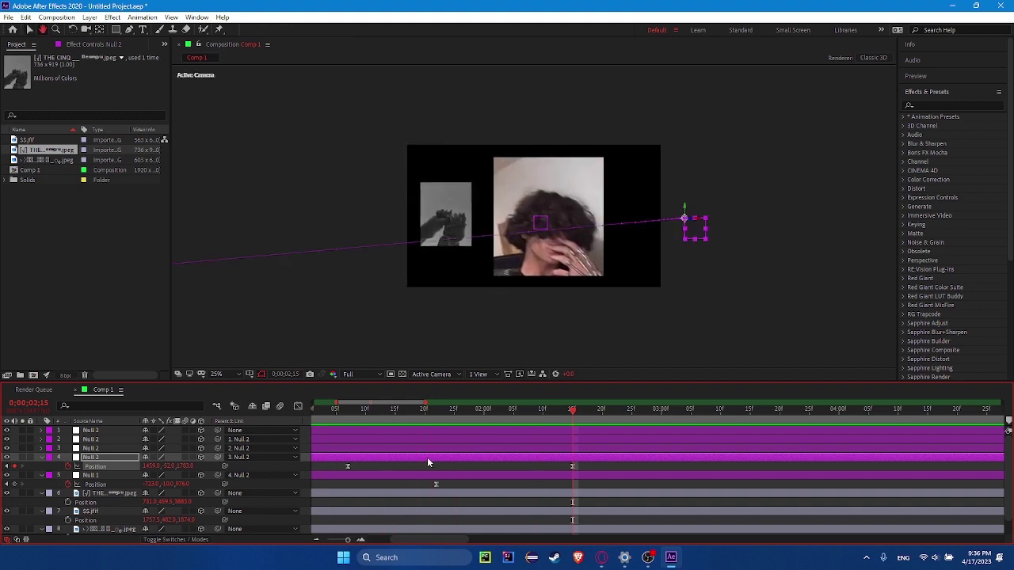
drag(428, 409, 408, 409)
click(400, 475)
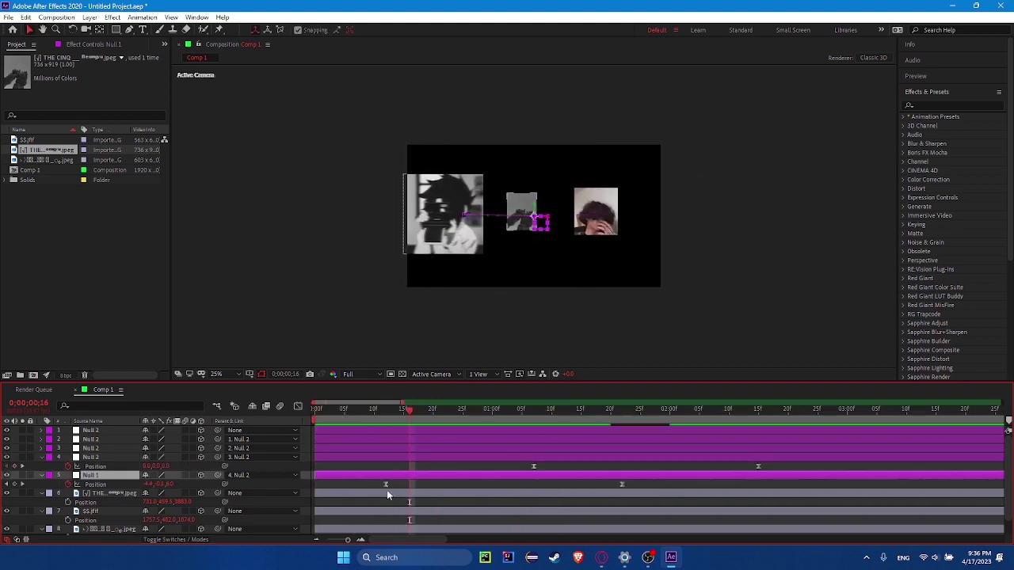
Sharpen Null 1's Position easing by adjusting both keyframes' influence, then preview.
drag(367, 480, 624, 491)
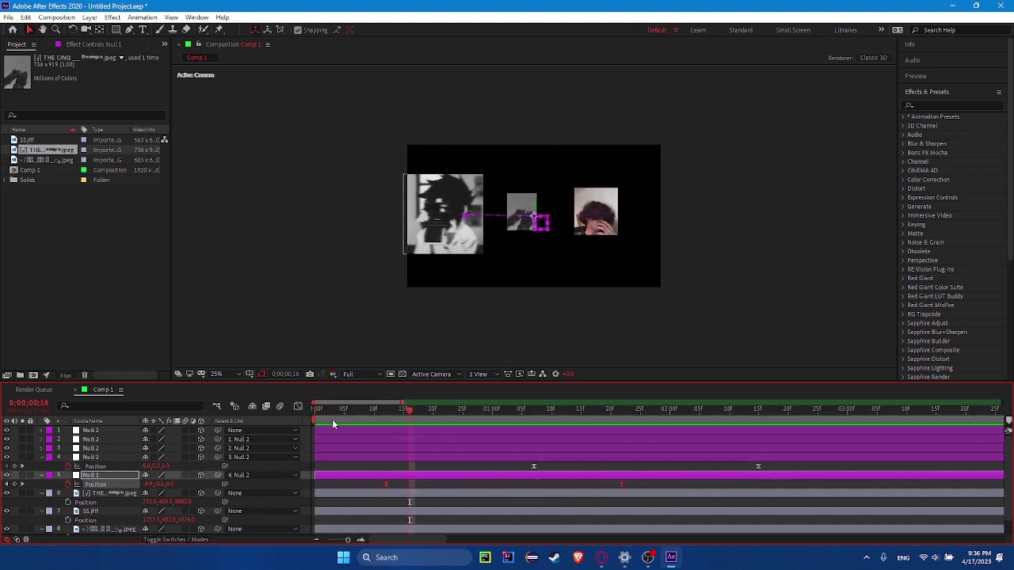
click(300, 409)
drag(444, 513, 459, 515)
drag(554, 513, 504, 514)
key(space)
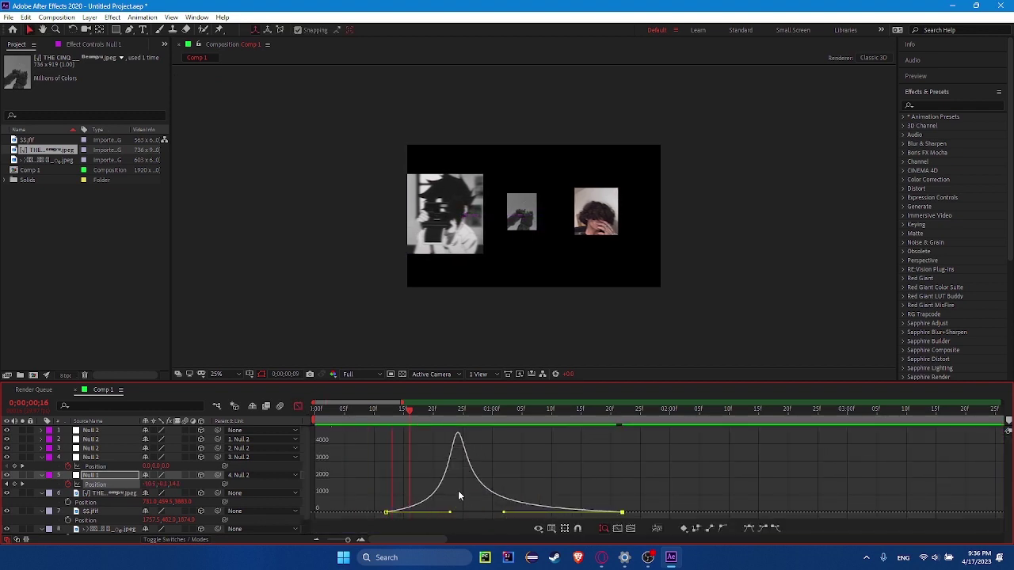
key(space)
key(shift+F3)
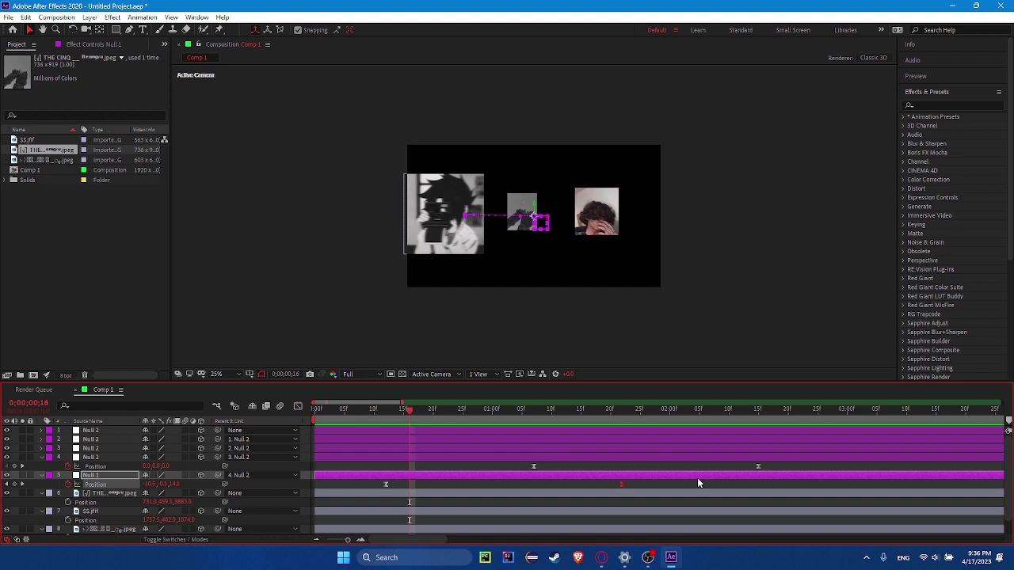
Keyframe the layer 3 null's Position at 0;00;02;06, sliding the hands photo into frame centre.
click(745, 448)
mouse_move(784, 410)
mouse_down()
mouse_move(705, 415)
mouse_move(896, 425)
mouse_up()
key(alt+shift+p)
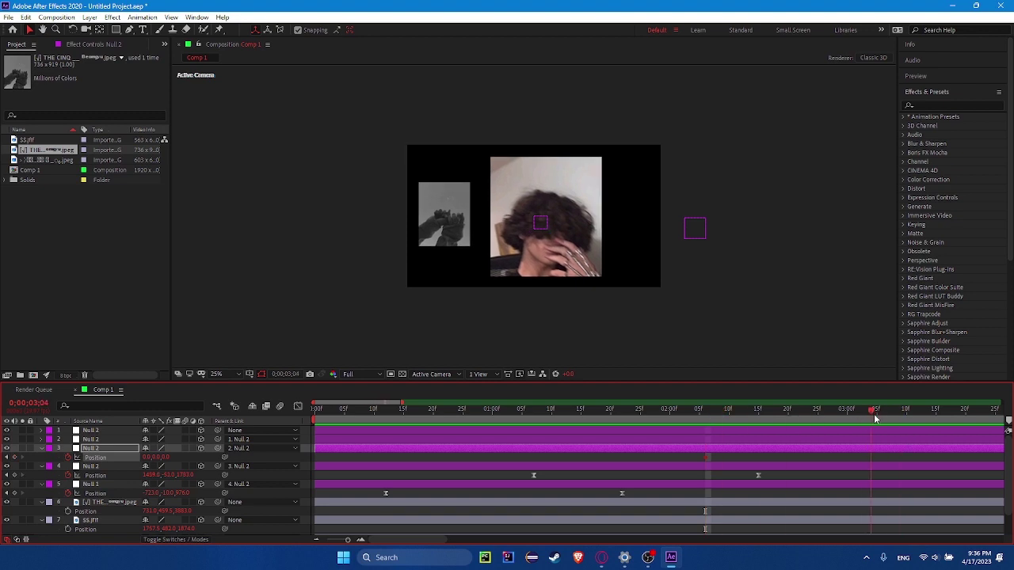
drag(162, 460, 95, 458)
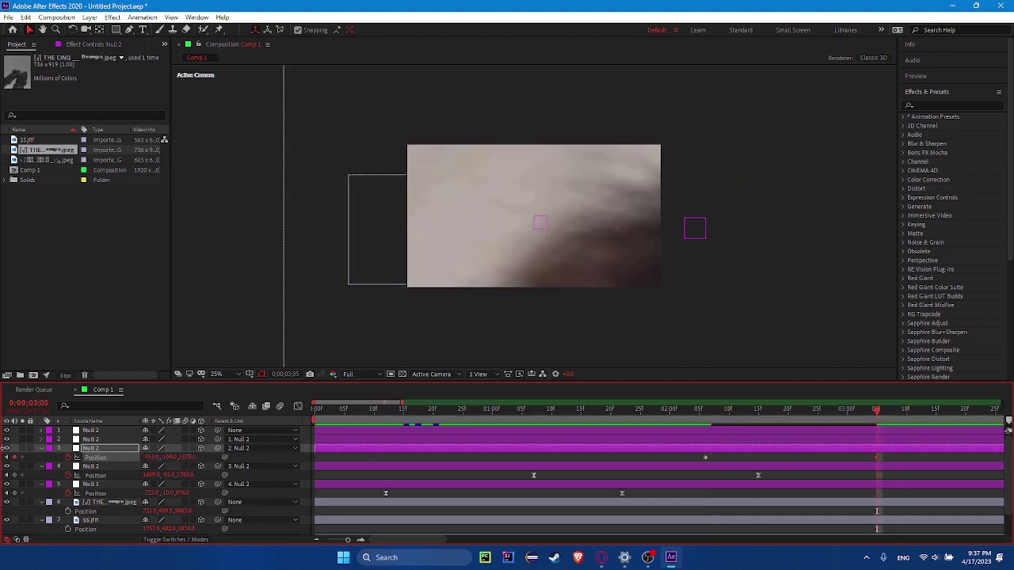
drag(163, 466, 229, 448)
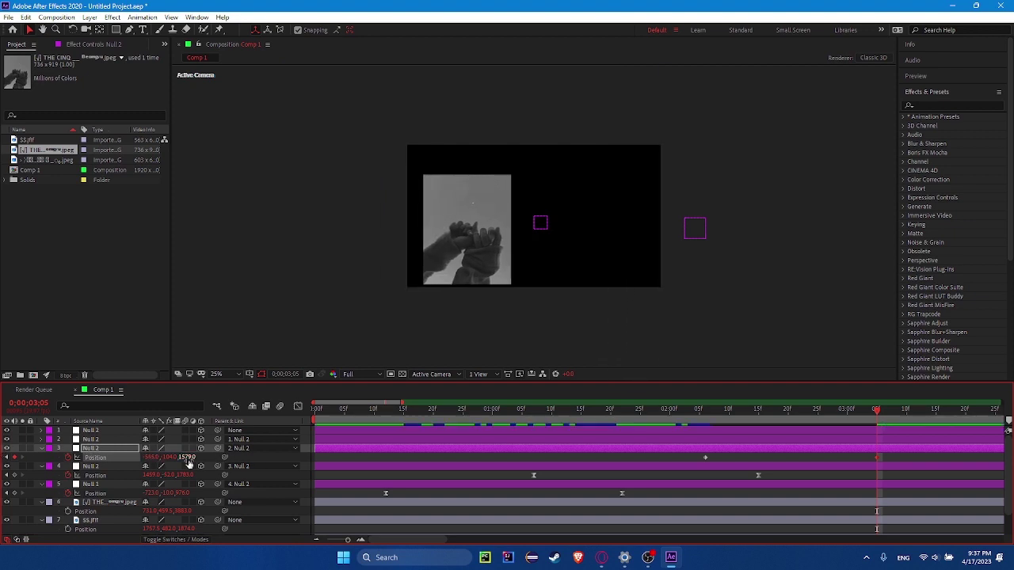
drag(158, 457, 47, 457)
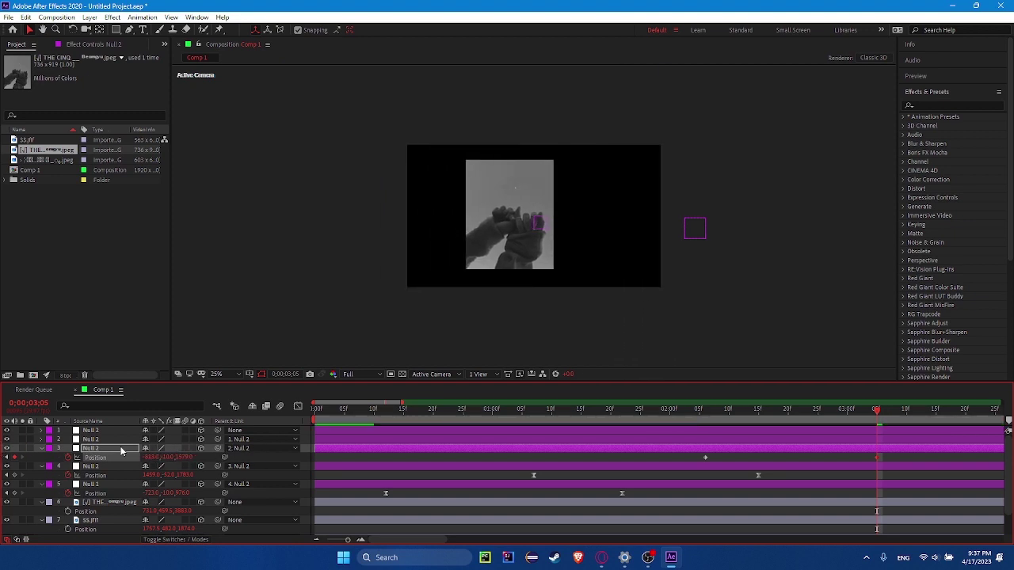
Give the layer 3 null a sharp early speed spike, preview, and collapse all layer properties.
click(248, 473)
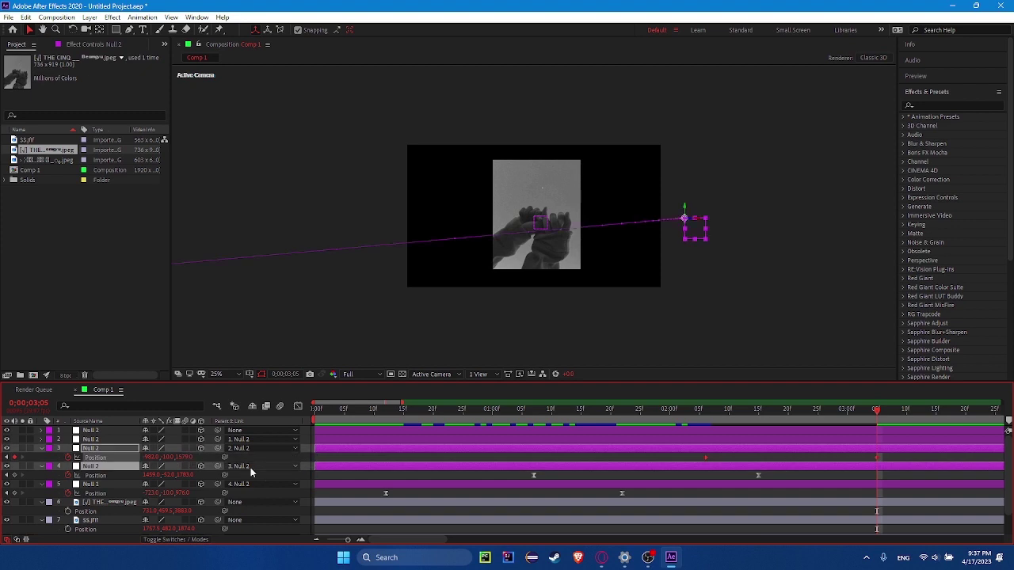
click(892, 453)
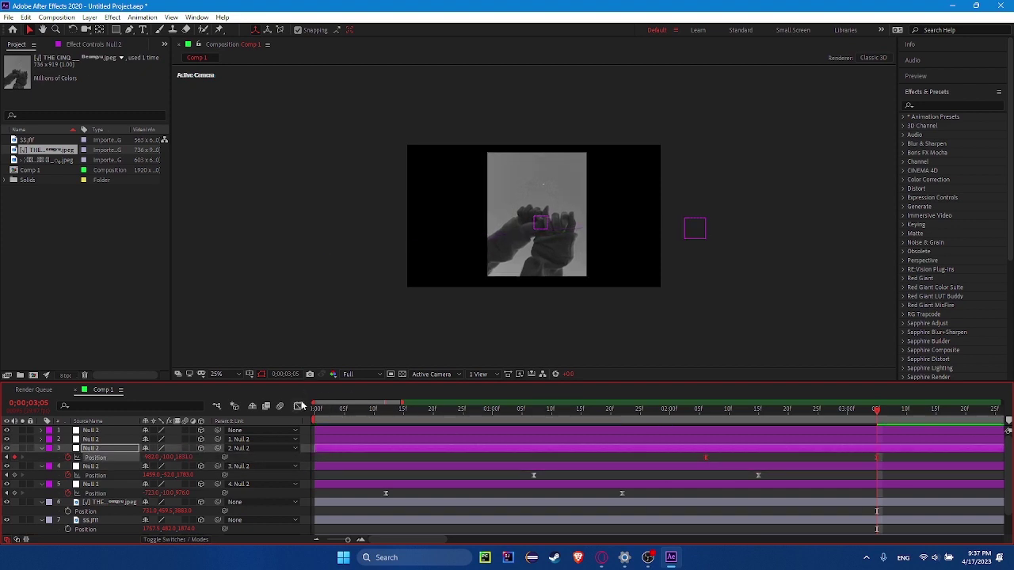
click(299, 406)
drag(848, 513, 816, 514)
drag(733, 513, 720, 515)
key(space)
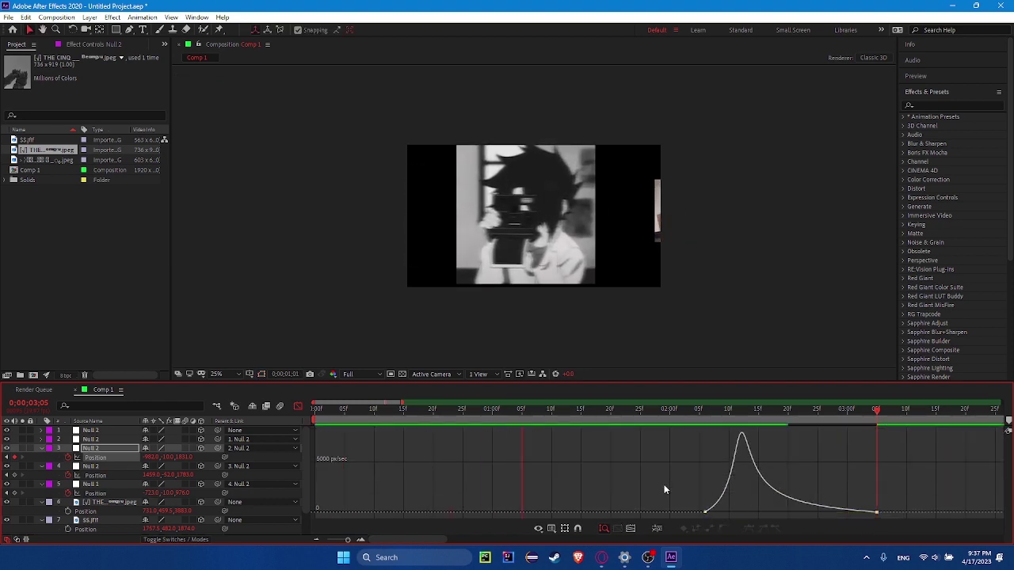
key(space)
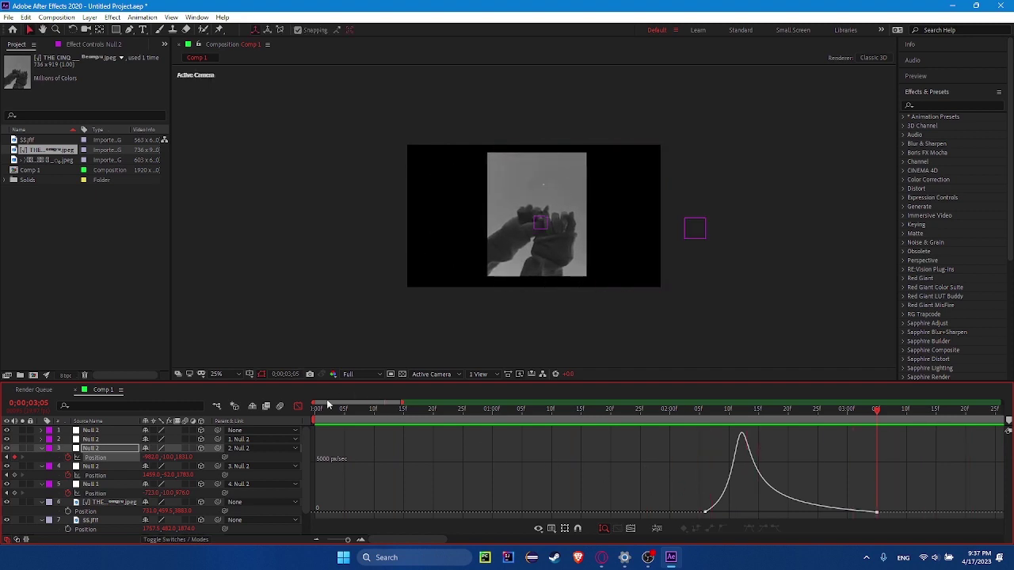
click(298, 406)
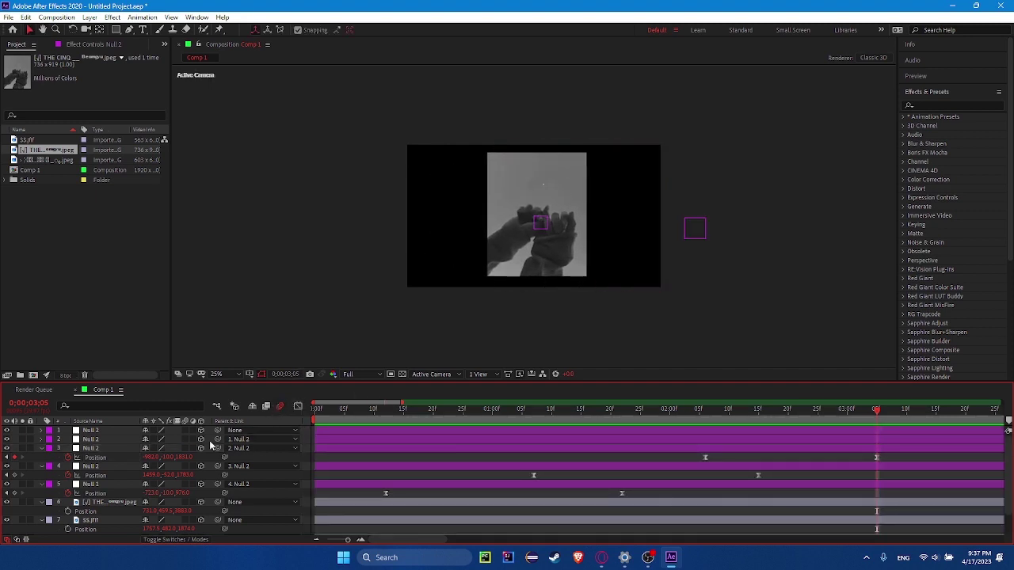
key(ctrl+a)
key(u)
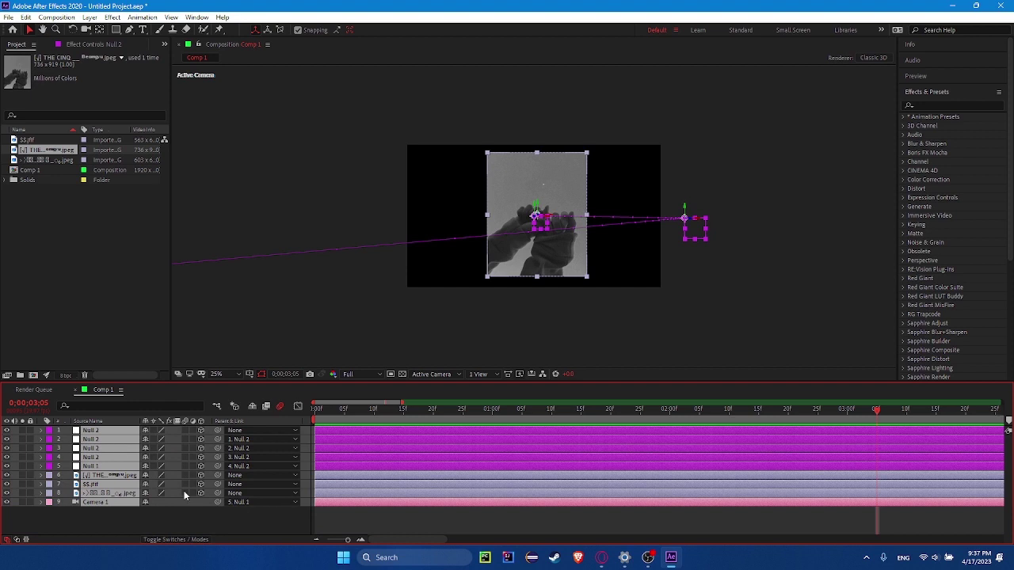
click(217, 524)
key(space)
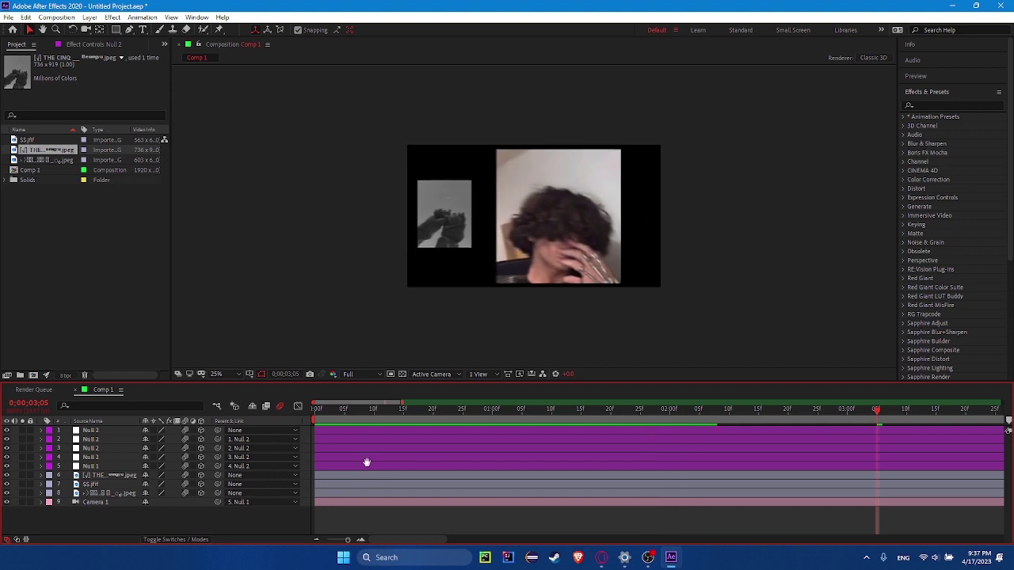
key(space)
scroll(777, 465, down, 1)
scroll(534, 456, down, 2)
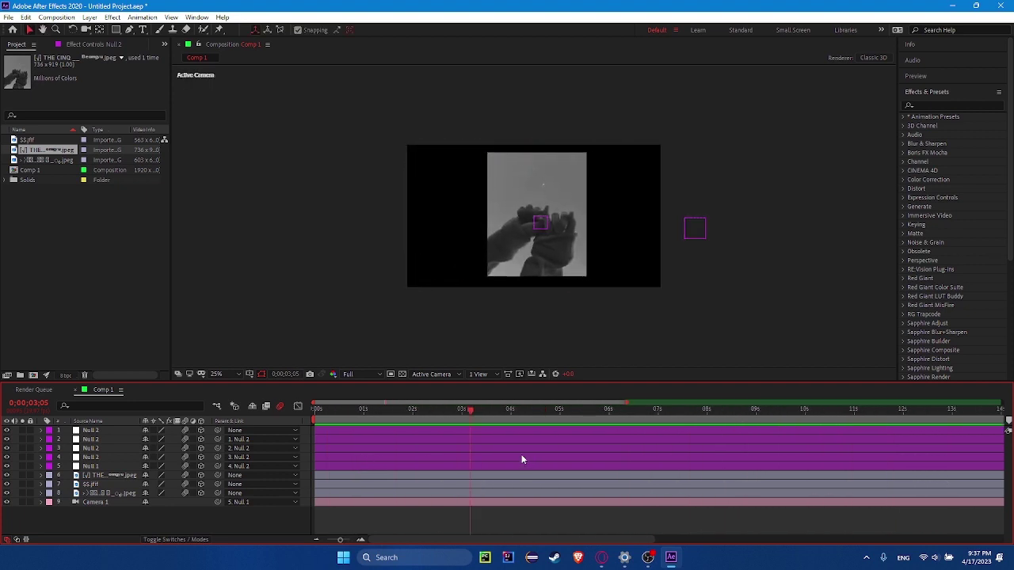
key(u)
click(480, 441)
drag(473, 412, 394, 409)
scroll(462, 411, up, 3)
key(alt+shift+p)
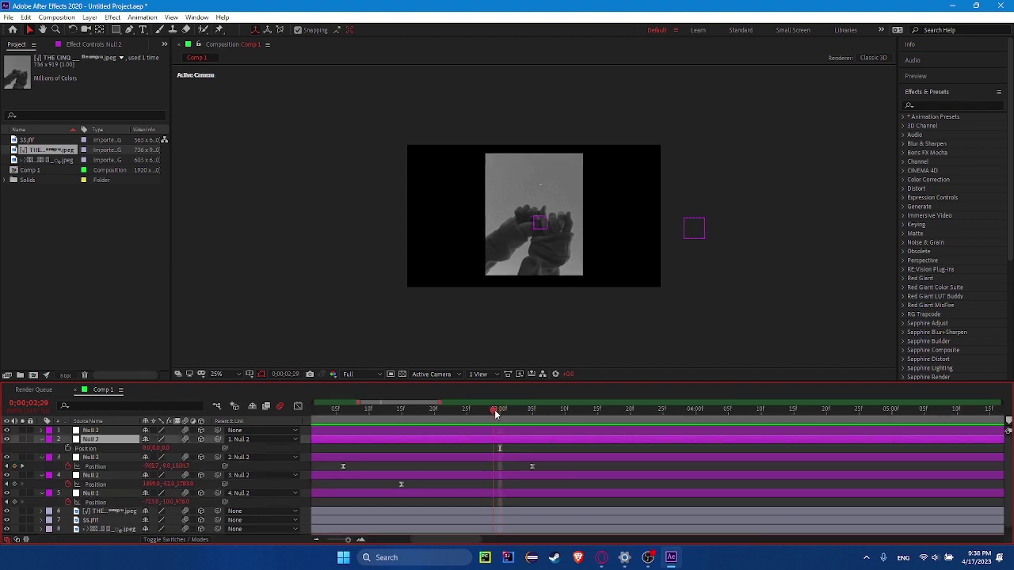
key(space)
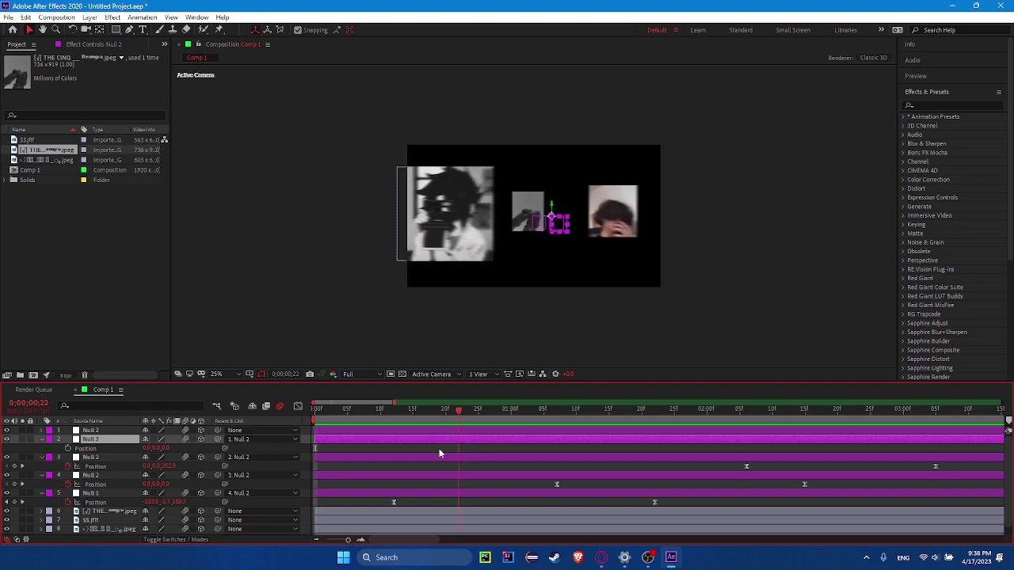
Add a new 'like' text layer and move it down the layer stack.
right_click(411, 502)
mouse_move(432, 382)
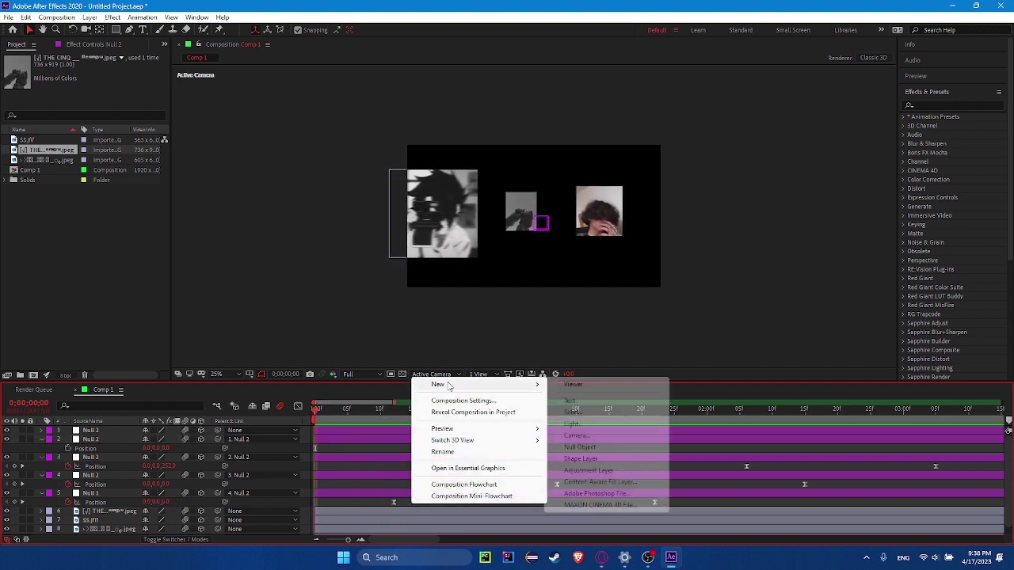
click(595, 403)
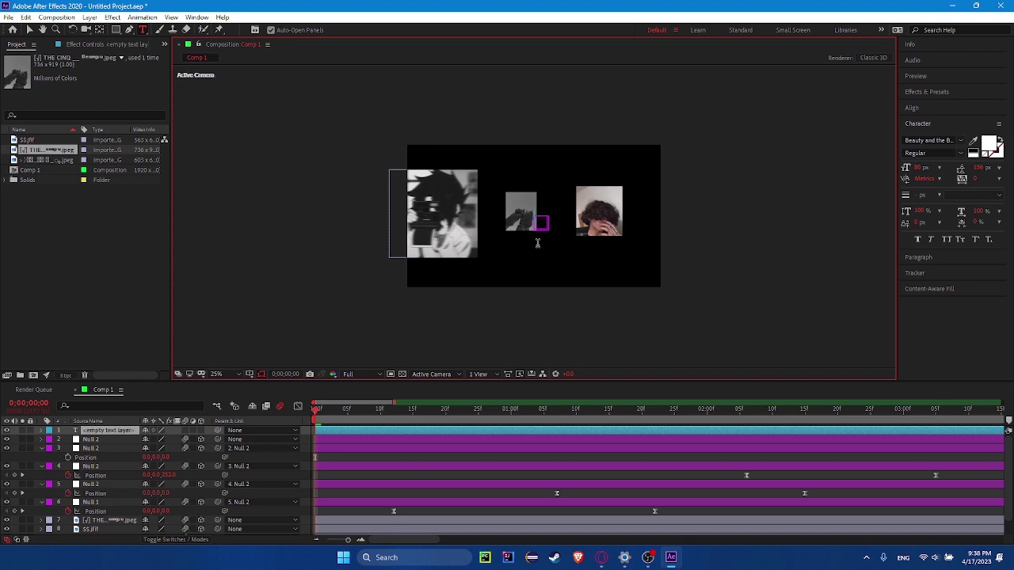
text(life)
click(450, 504)
drag(80, 430, 103, 521)
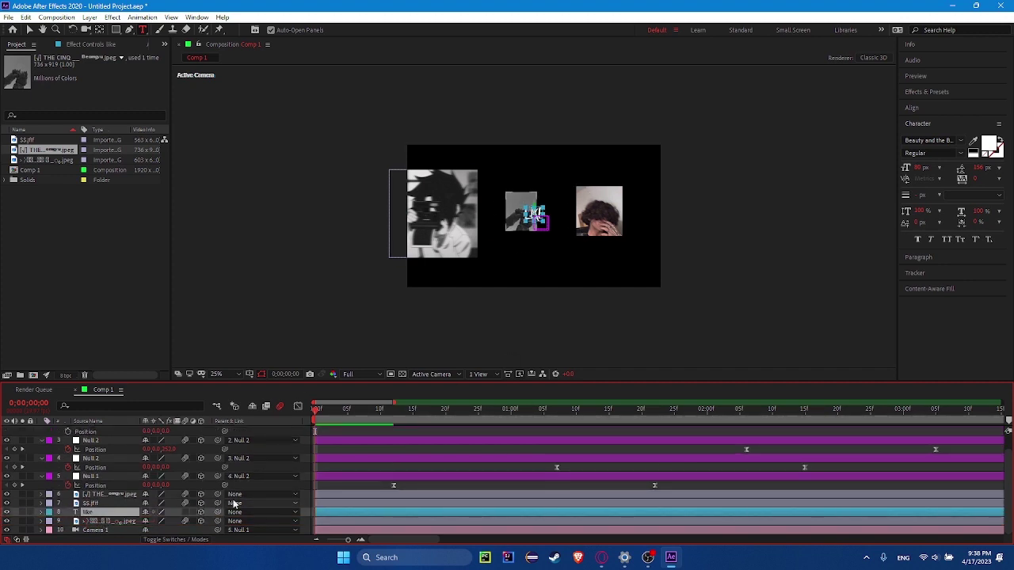
Adjust the like layer's Position to place it low on the first photo.
key(p)
drag(151, 520, 118, 522)
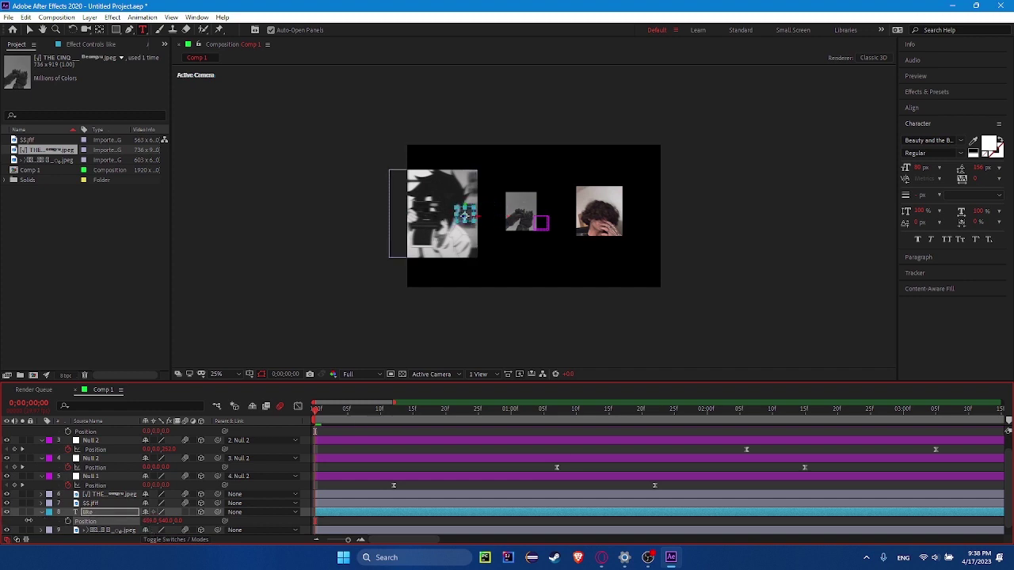
click(175, 521)
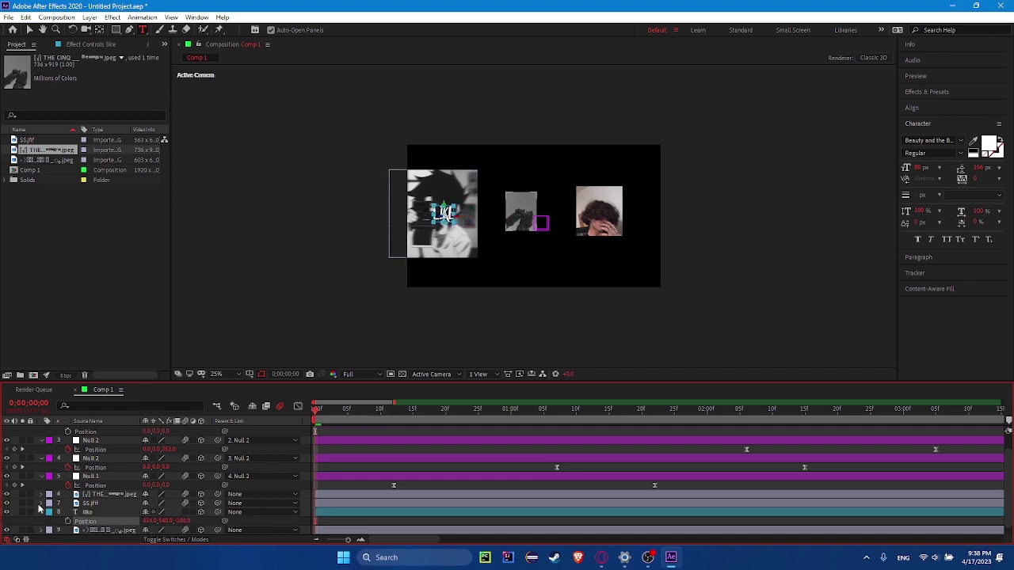
drag(163, 522, 285, 505)
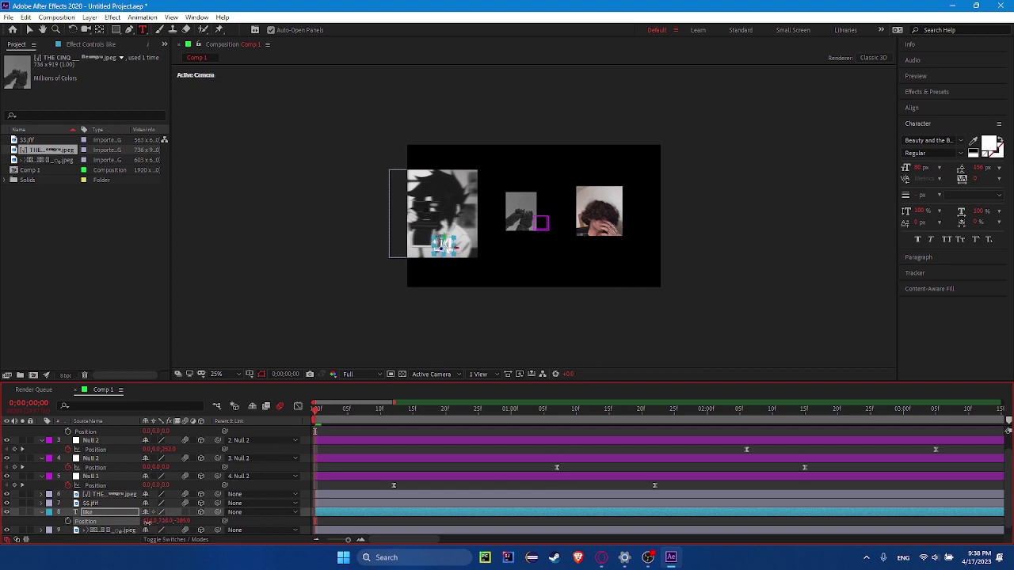
drag(148, 522, 119, 522)
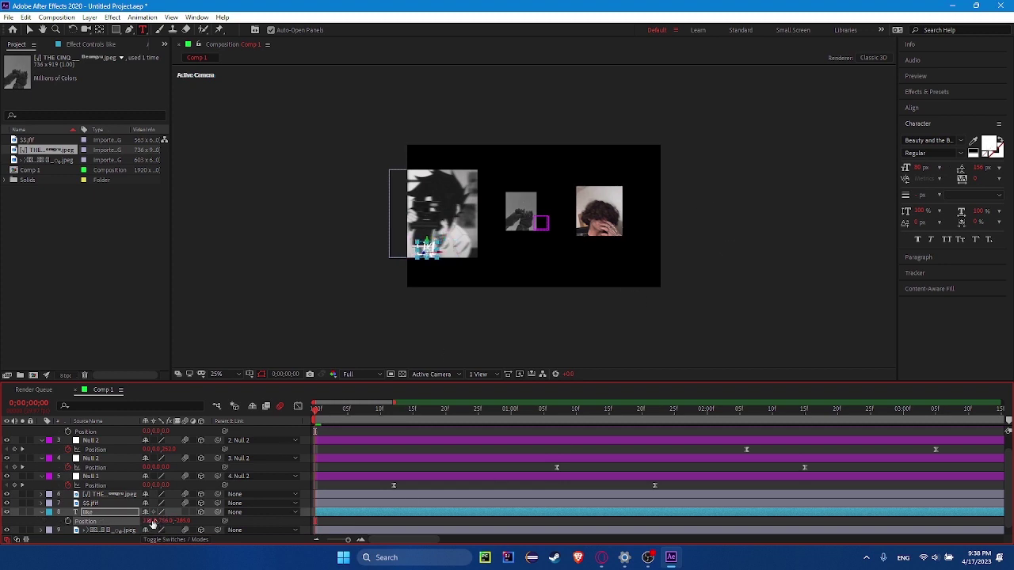
click(378, 525)
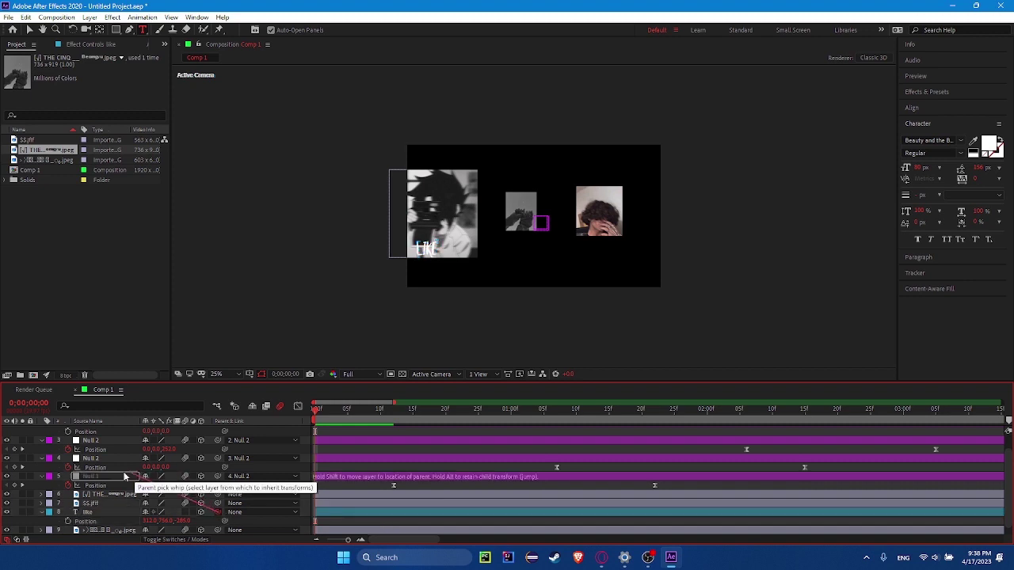
Parent the like text to Null 1 and preview the resulting motion.
drag(218, 513, 378, 475)
key(space)
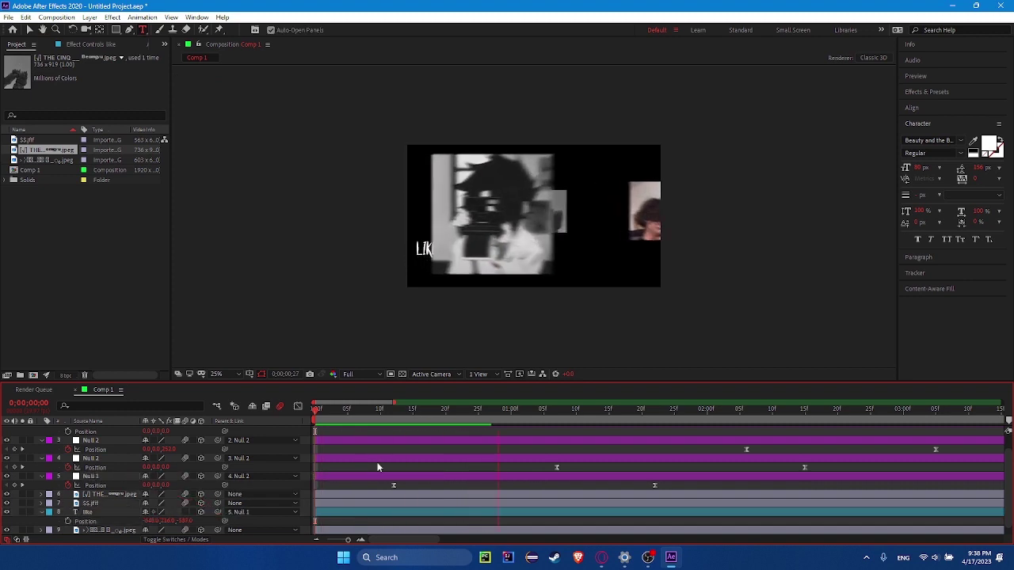
key(space)
Set the like layer's Parent back to None.
click(106, 515)
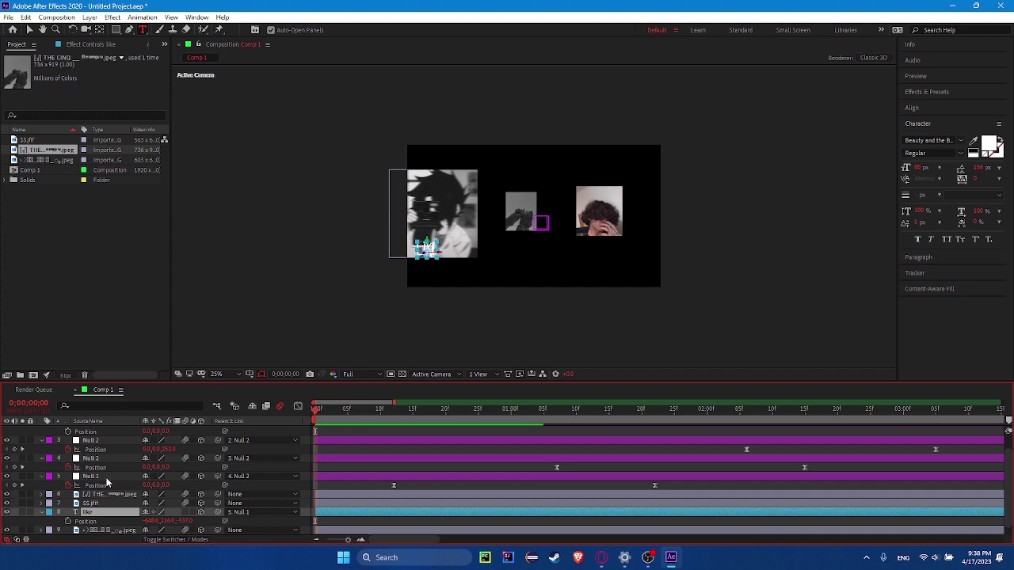
click(106, 478)
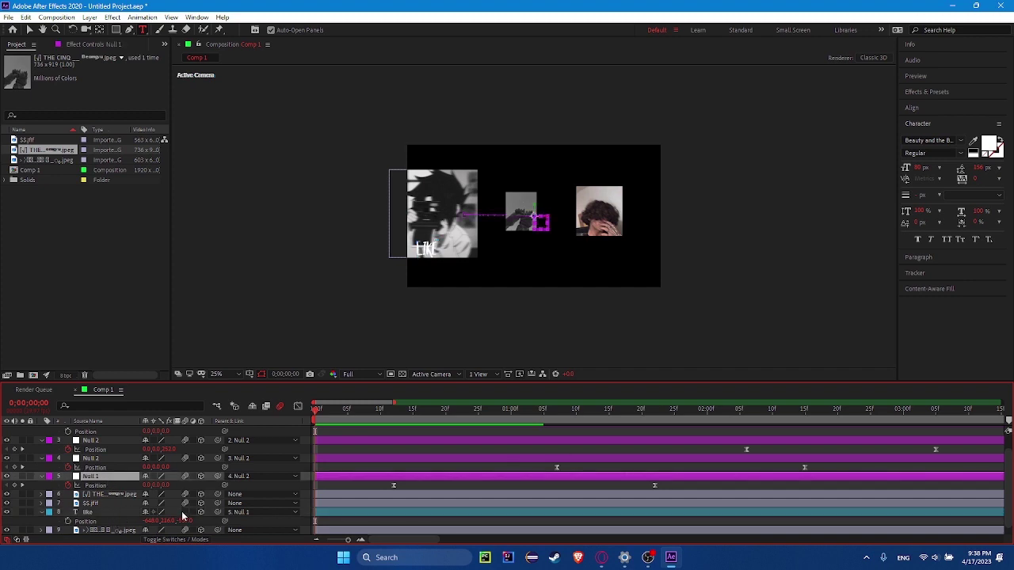
click(111, 513)
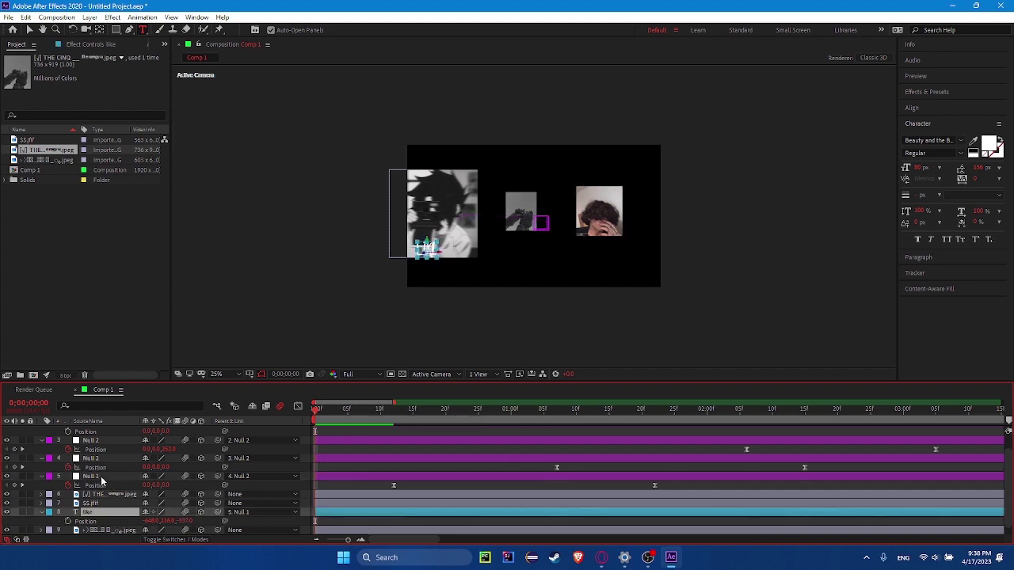
click(238, 512)
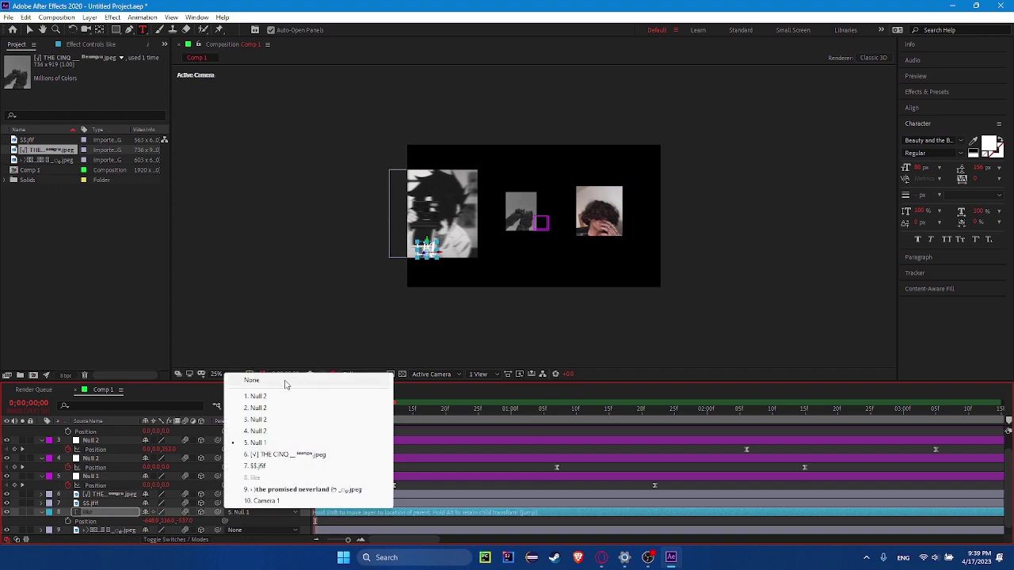
click(286, 382)
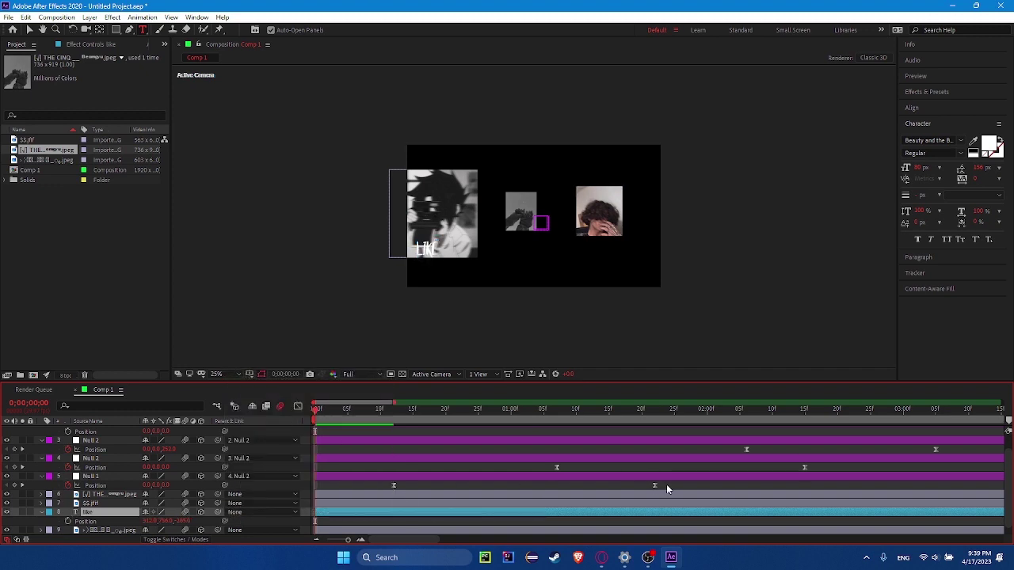
click(410, 518)
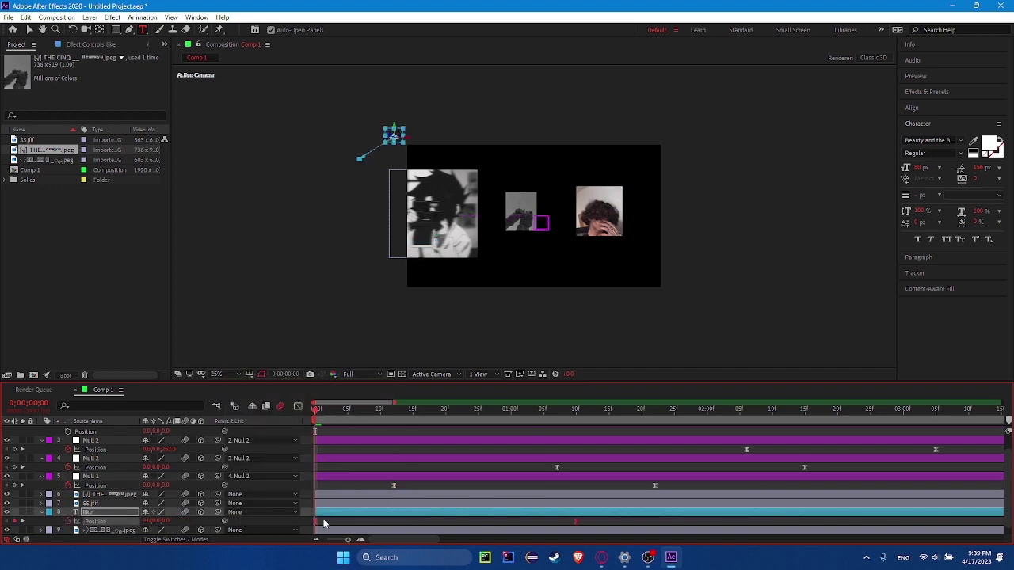
Shift the like layer's Position keyframes slightly earlier to match Null 1's, then preview.
drag(578, 525, 315, 524)
drag(406, 521, 395, 525)
click(430, 522)
key(space)
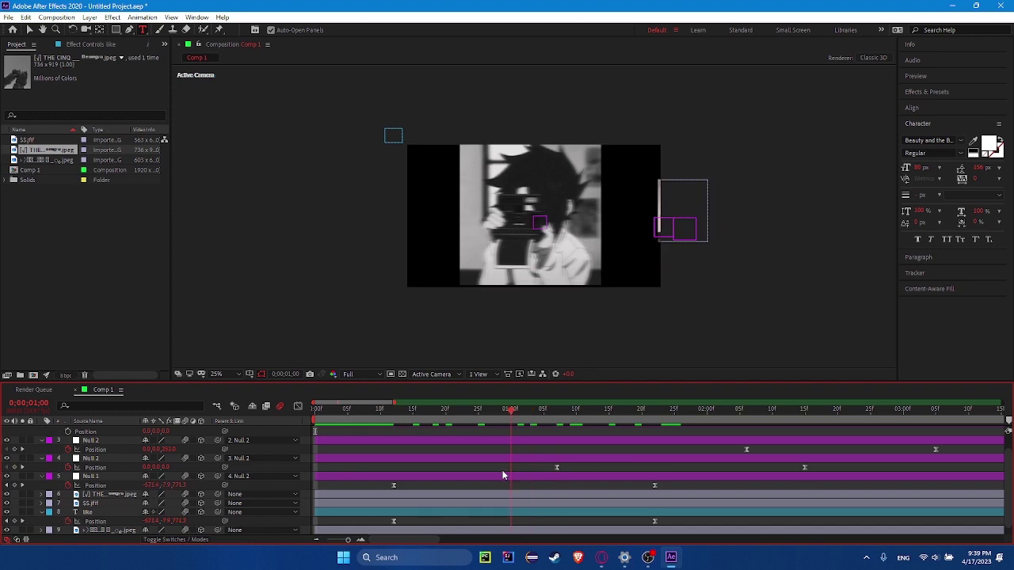
key(space)
Move the like text onto the first photo at frame 12, checking nearby frames.
click(392, 140)
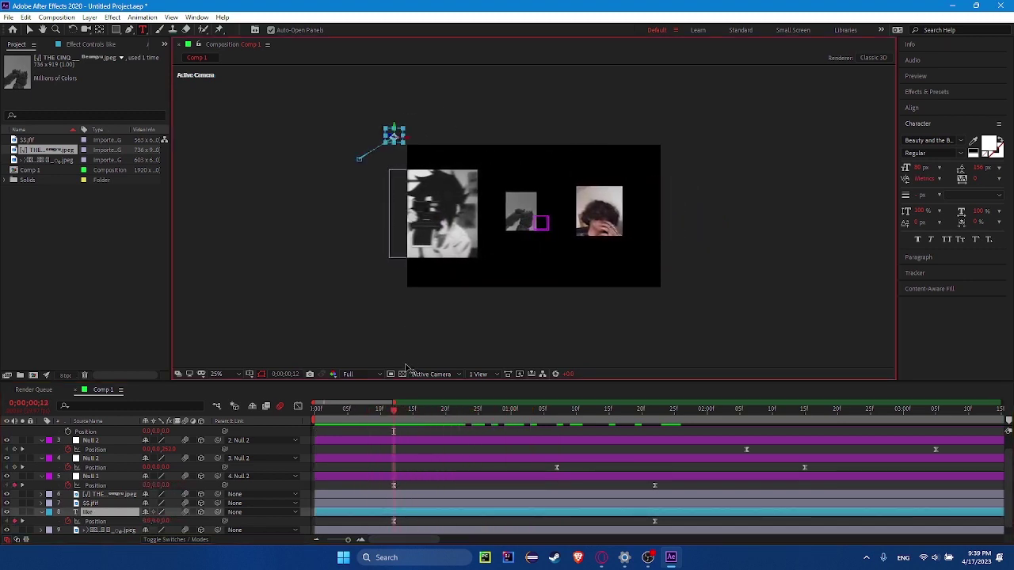
mouse_move(400, 133)
mouse_down()
mouse_move(449, 264)
mouse_move(446, 252)
mouse_up()
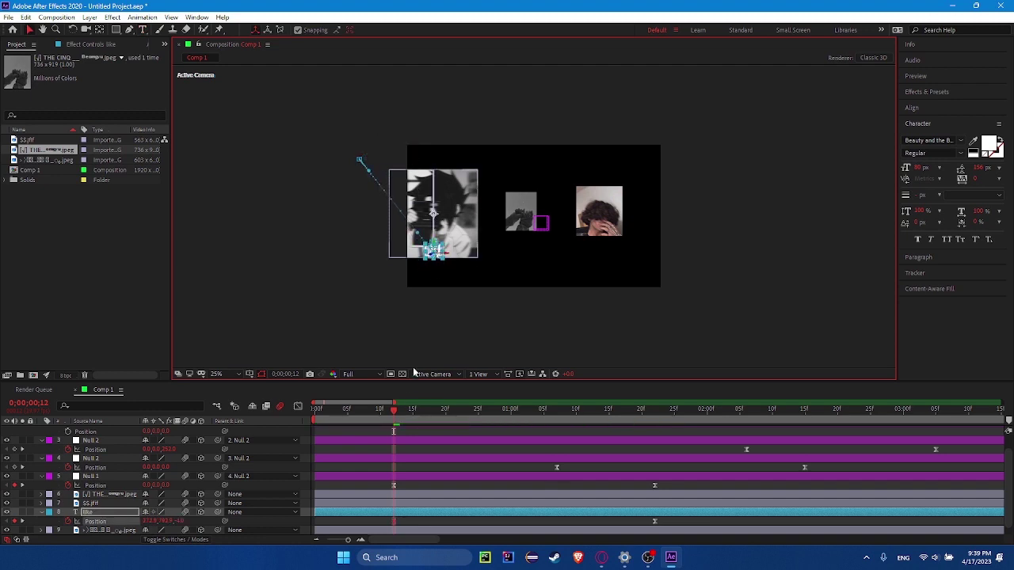
drag(393, 411, 452, 409)
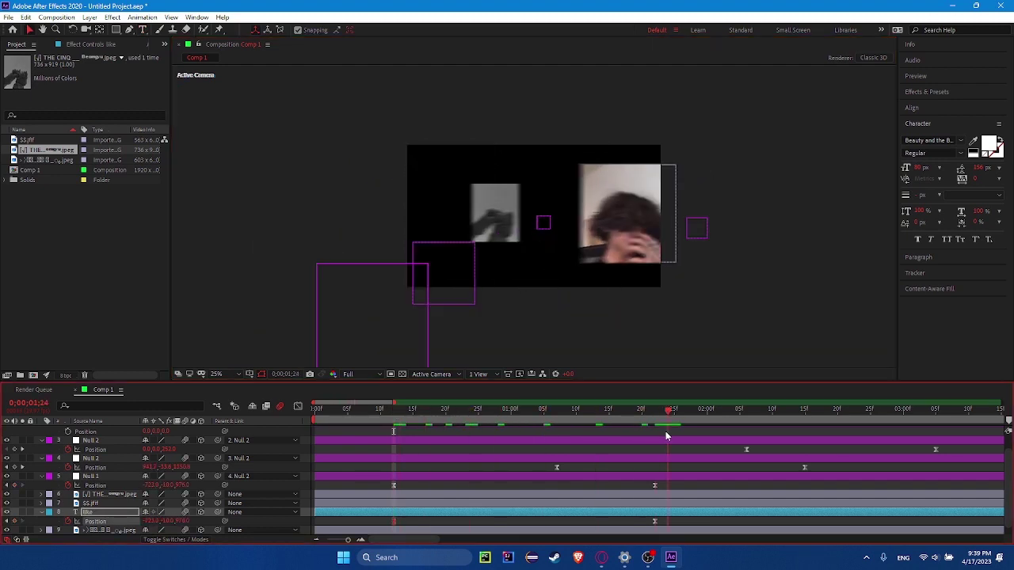
key(j)
mouse_move(397, 411)
mouse_down()
mouse_move(500, 417)
mouse_move(396, 430)
mouse_up()
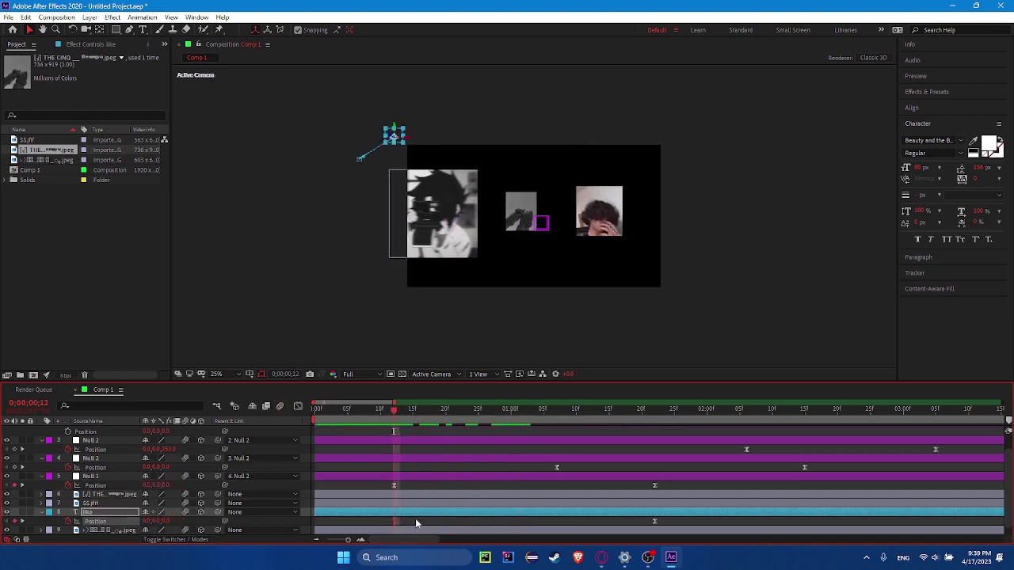
click(655, 521)
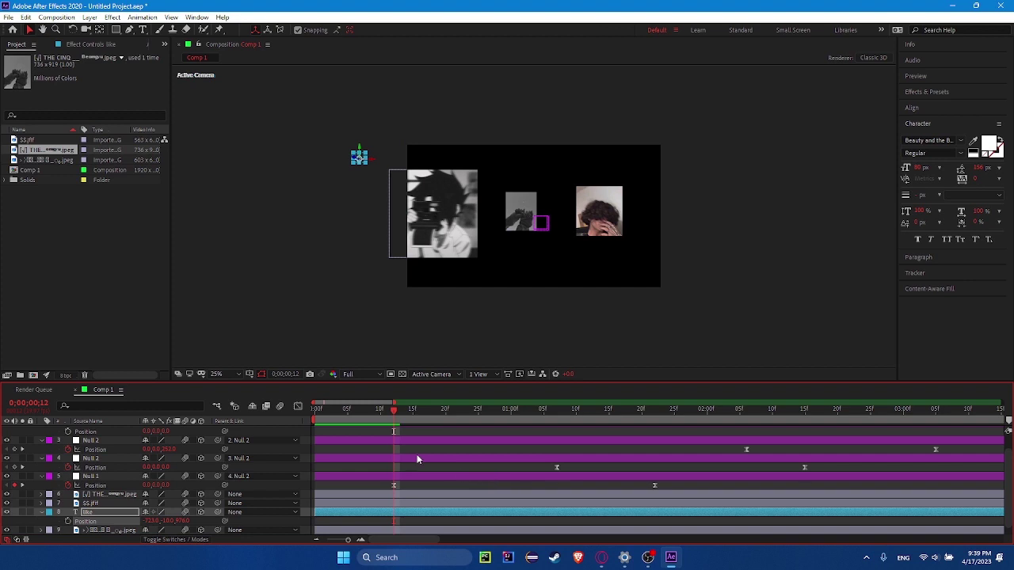
mouse_move(367, 162)
mouse_down()
mouse_move(441, 252)
mouse_move(469, 259)
mouse_up()
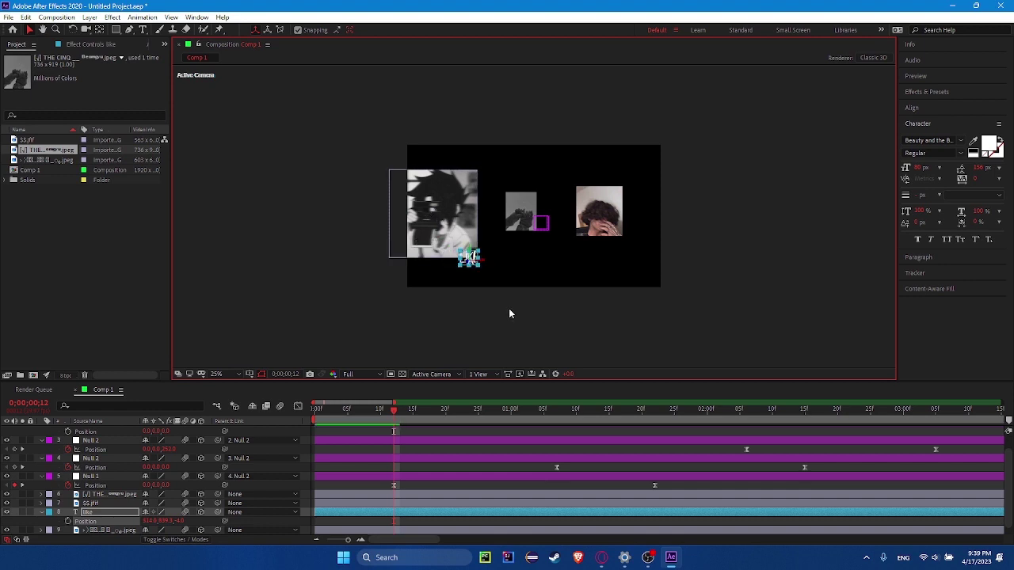
Settle the like text at the bottom of the first photo, adjusting its position and depth.
drag(360, 158, 357, 161)
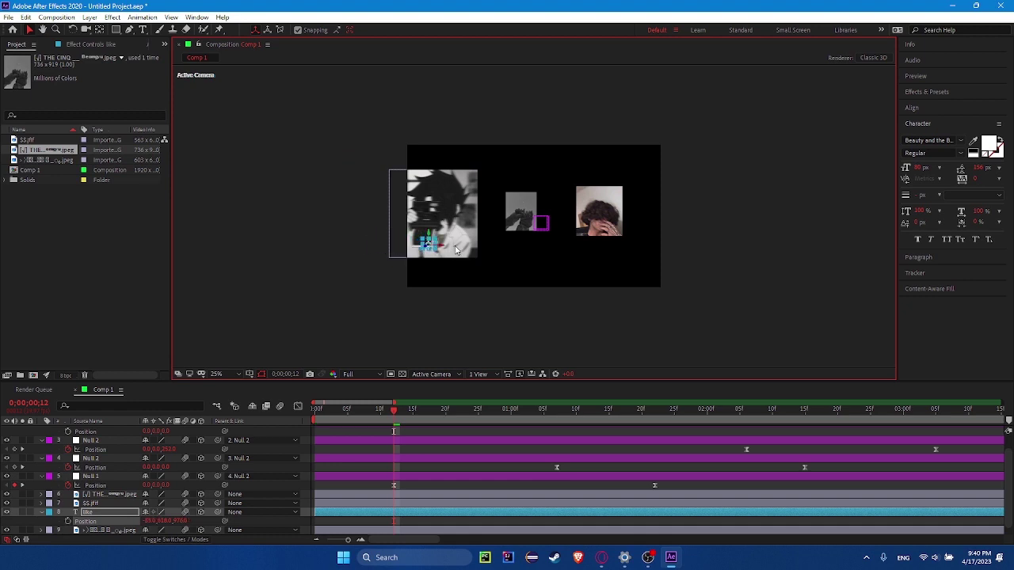
click(415, 268)
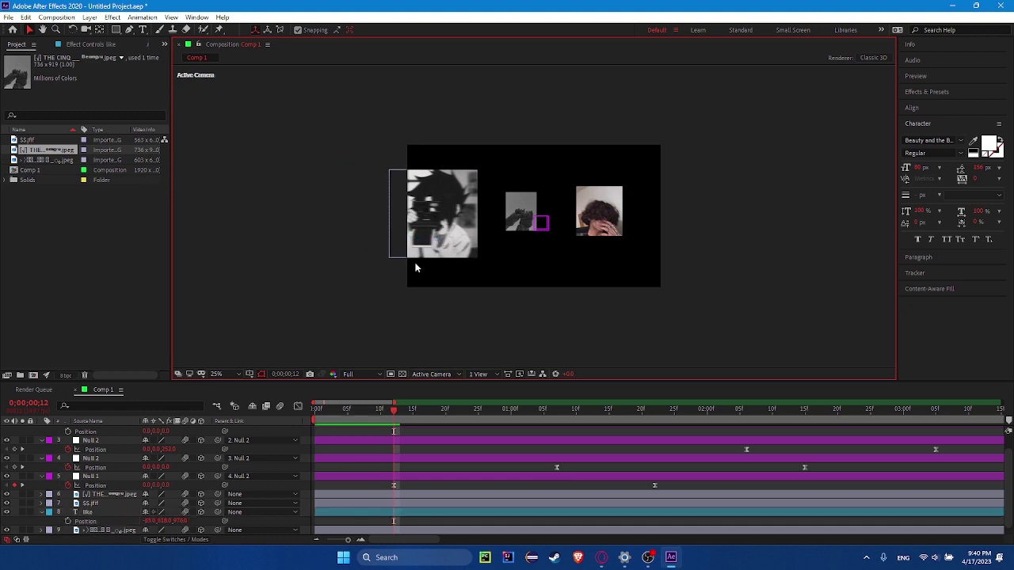
click(111, 517)
mouse_move(154, 521)
mouse_down()
mouse_move(179, 520)
mouse_move(163, 520)
mouse_up()
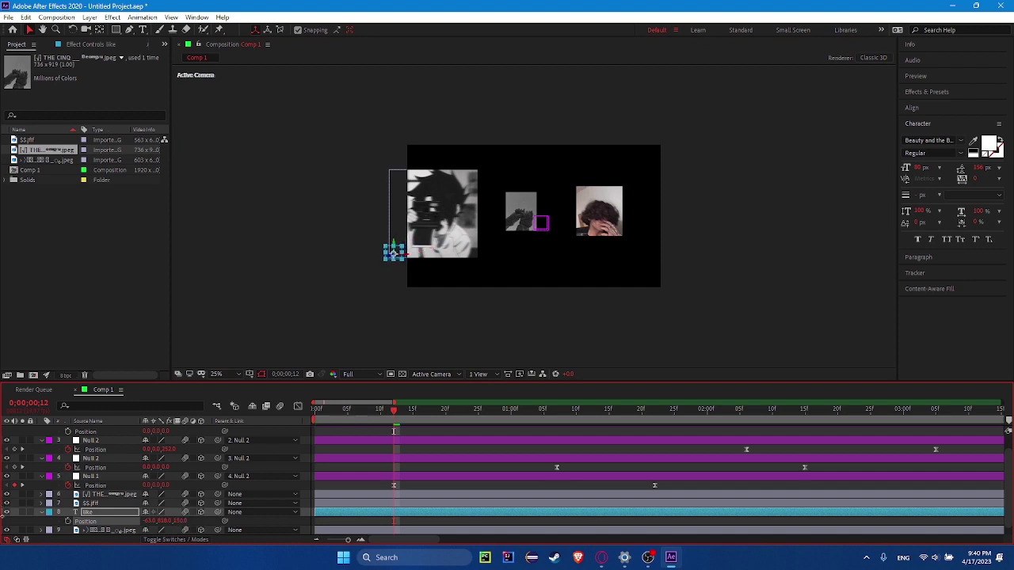
click(396, 251)
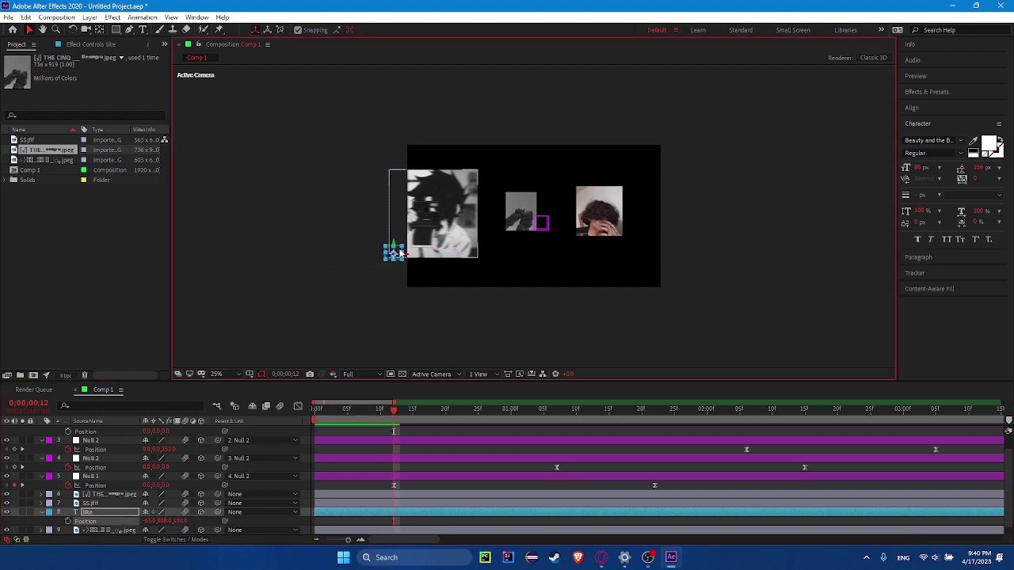
drag(396, 252, 526, 263)
click(645, 520)
drag(178, 520, 177, 490)
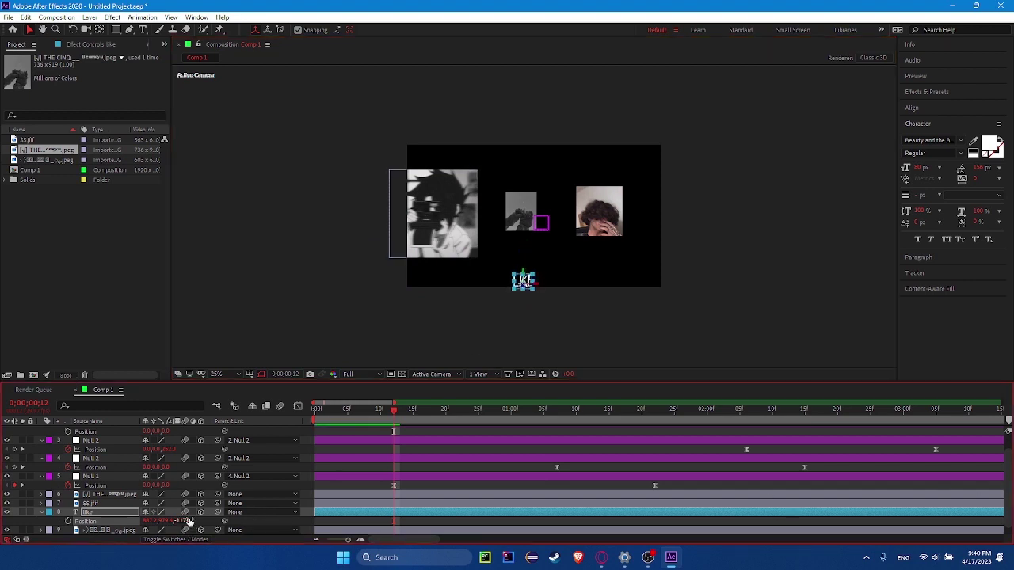
drag(190, 523, 677, 422)
mouse_move(529, 296)
mouse_down()
mouse_move(426, 237)
mouse_move(438, 244)
mouse_up()
click(501, 296)
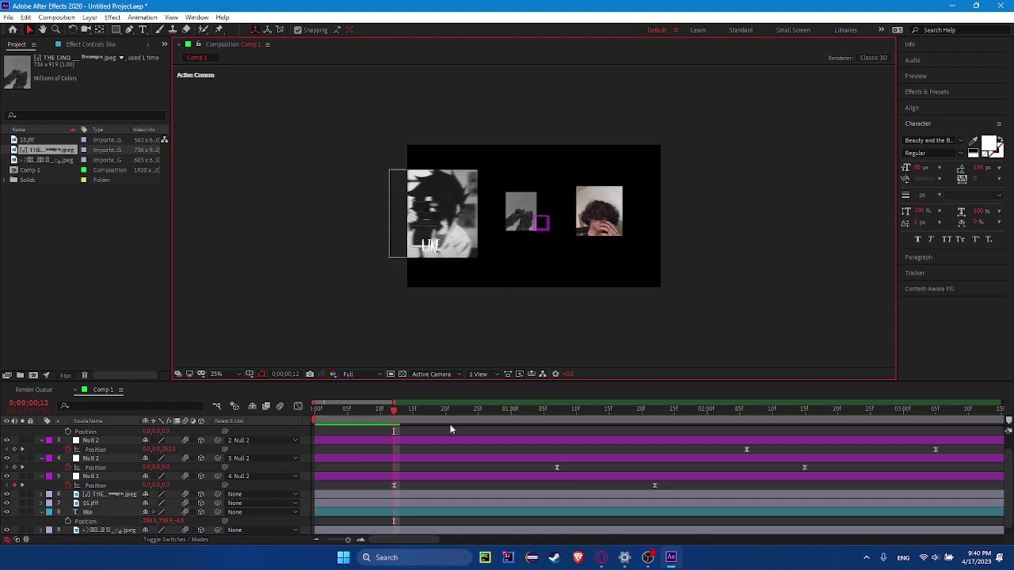
click(410, 512)
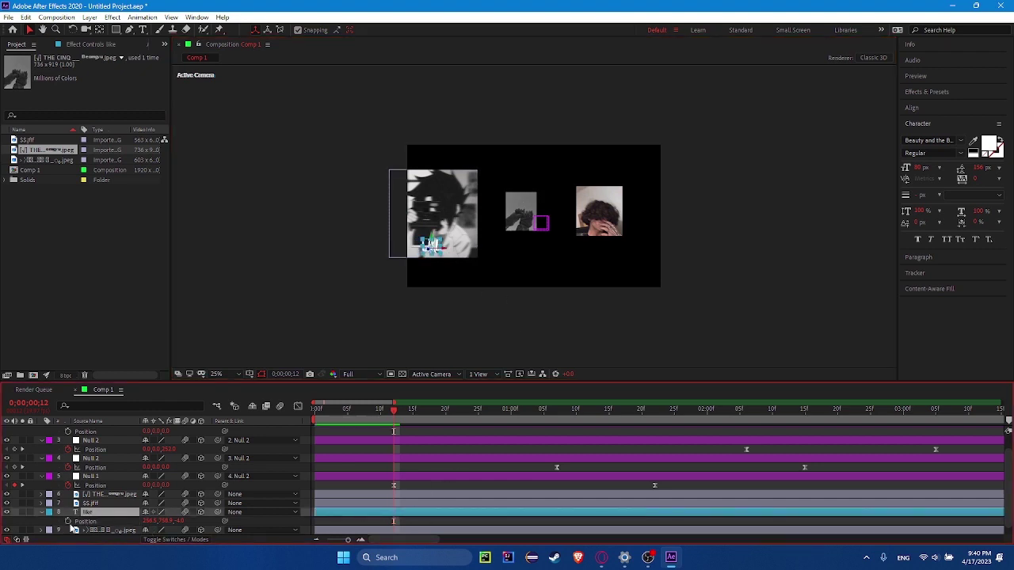
Scrub to frame 13 to check the motion, then duplicate the like layer.
mouse_move(571, 410)
mouse_down()
mouse_move(632, 418)
mouse_move(386, 409)
mouse_up()
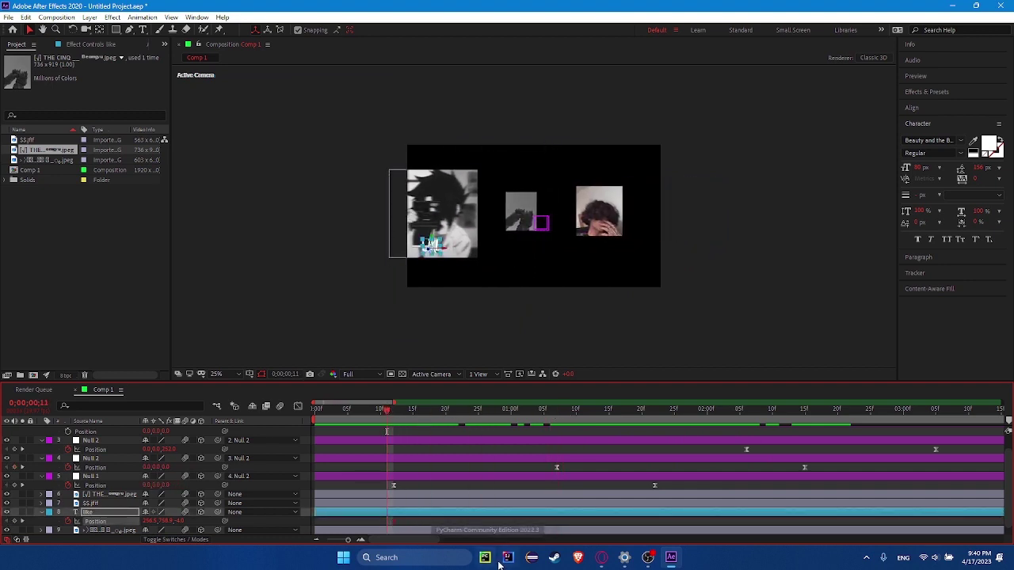
drag(398, 411, 402, 428)
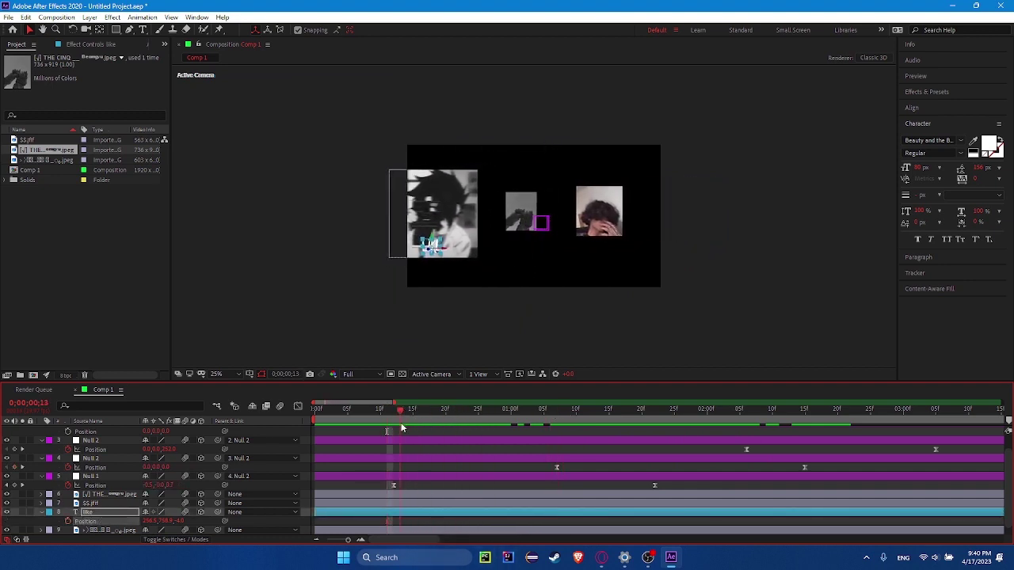
key(ctrl+d)
key(ctrl+t)
text(subscr)
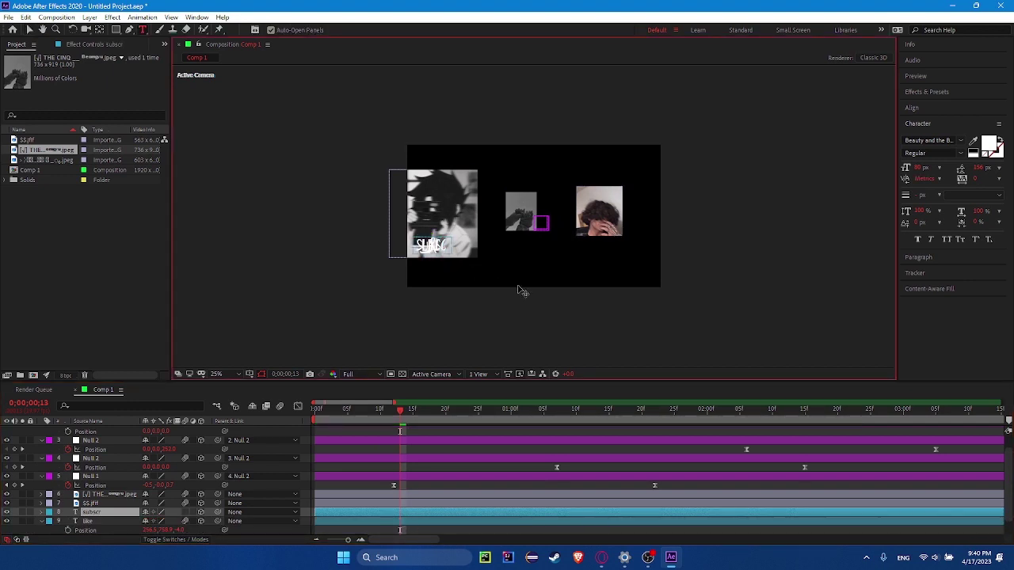
Finish the text as SUBSCRIBE and drag it onto the right-hand photo.
text(ibe)
drag(447, 252, 613, 233)
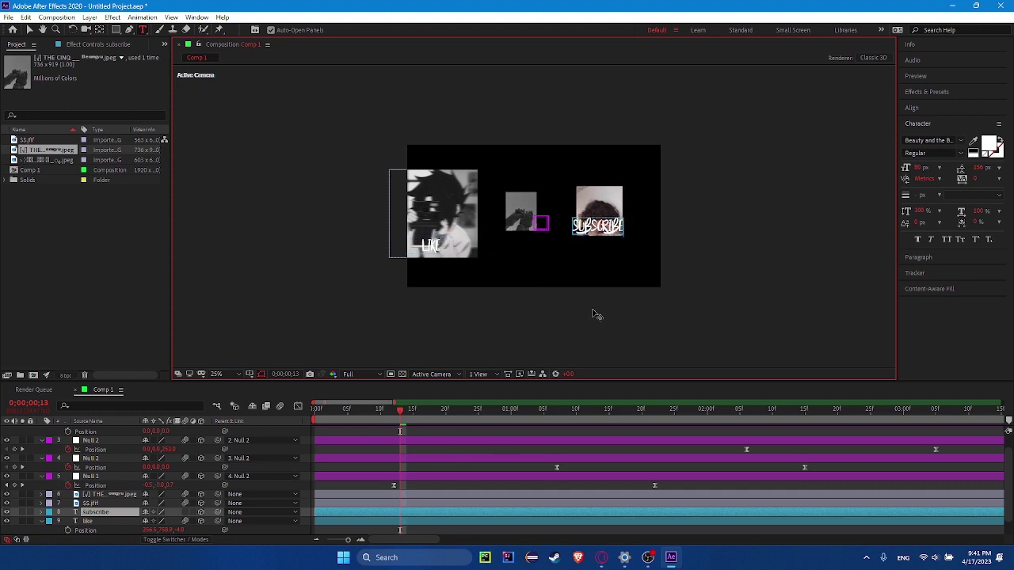
drag(618, 289, 615, 321)
drag(615, 246, 608, 235)
Keyframe SUBSCRIBE's Position on the right photo, including a depth keyframe at 1:29.
click(532, 510)
key(p)
drag(137, 522, 665, 209)
drag(584, 225, 610, 231)
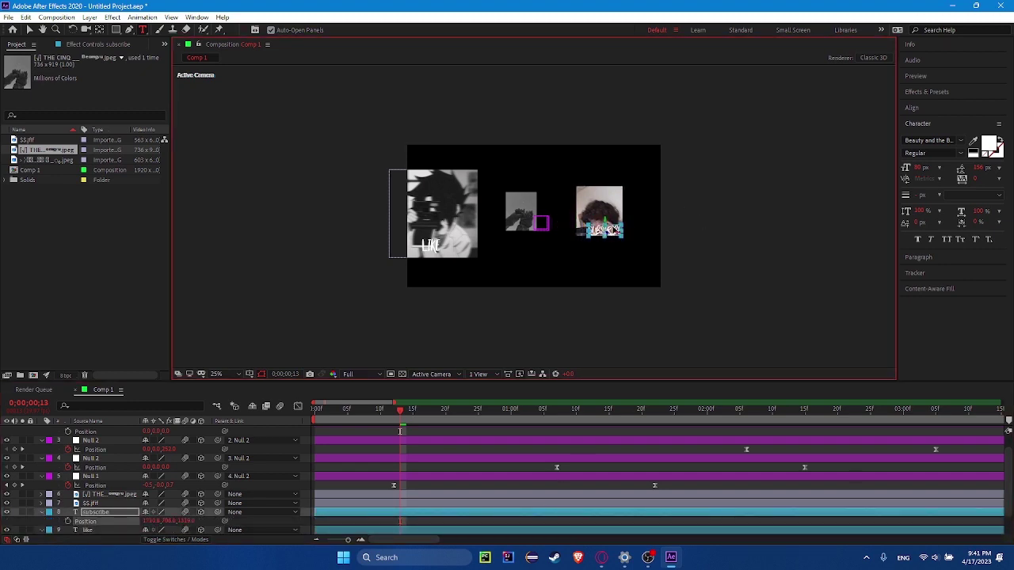
click(466, 526)
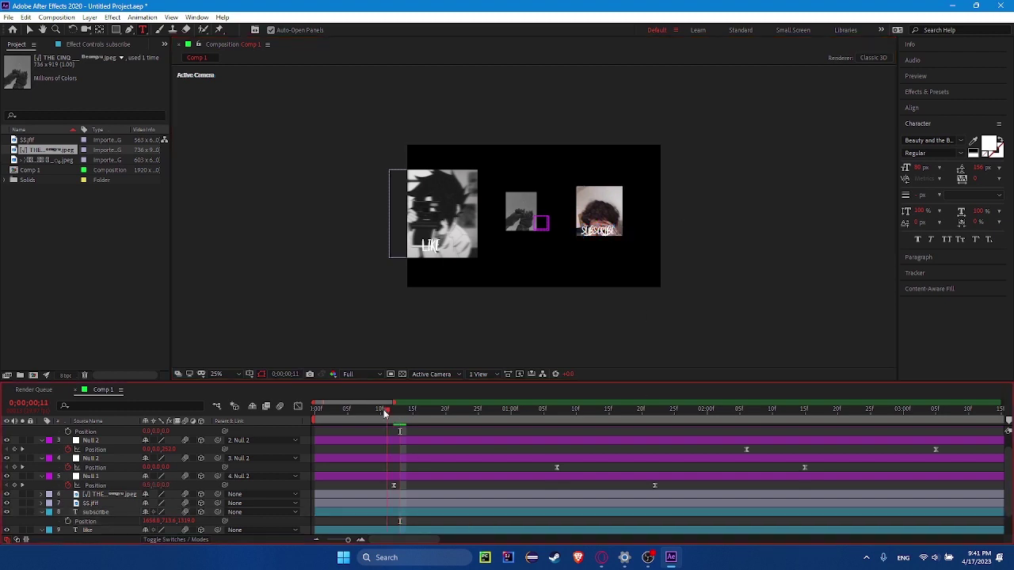
key(space)
key(space)
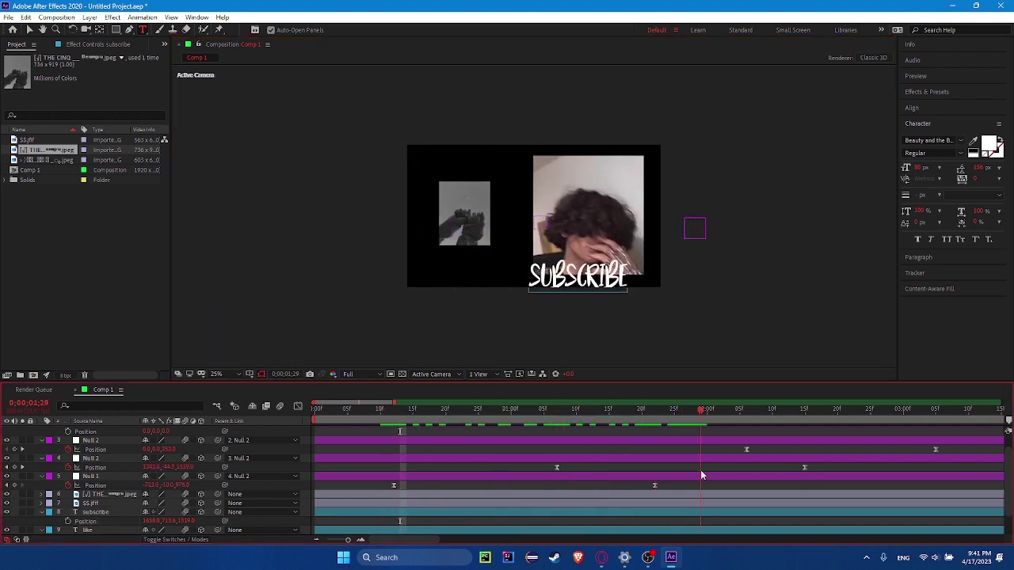
drag(189, 522, 382, 518)
drag(169, 521, 222, 524)
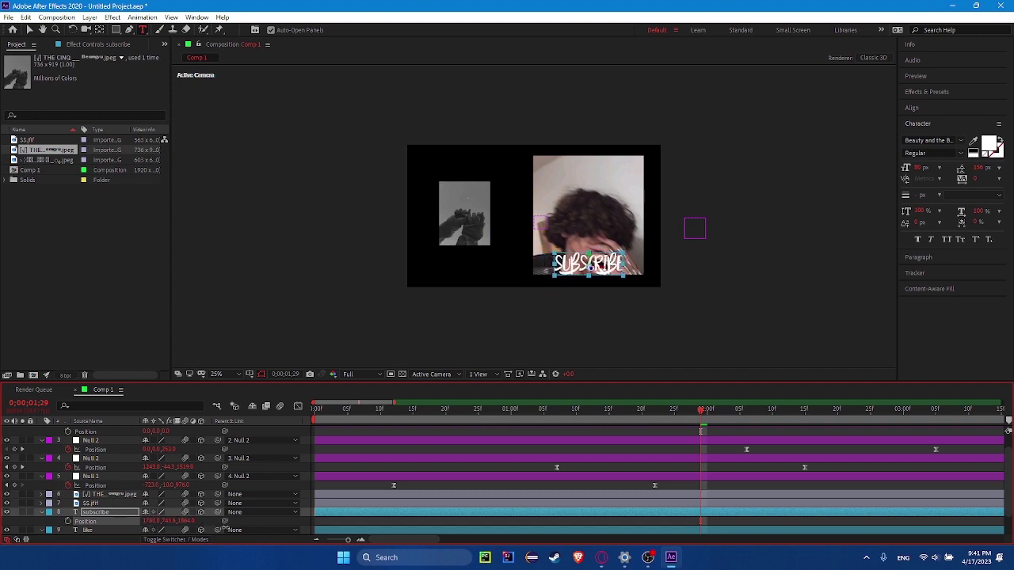
Scrub through the camera move to check SUBSCRIBE, then duplicate the subscribe layer.
click(556, 485)
drag(370, 411, 494, 442)
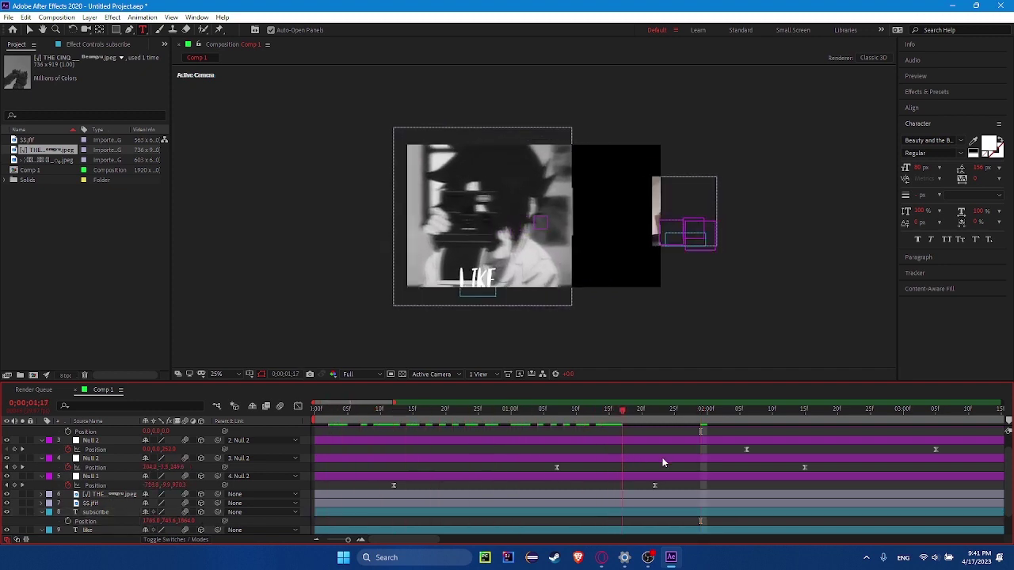
mouse_move(494, 447)
mouse_down()
mouse_move(441, 455)
mouse_move(674, 455)
mouse_up()
click(624, 250)
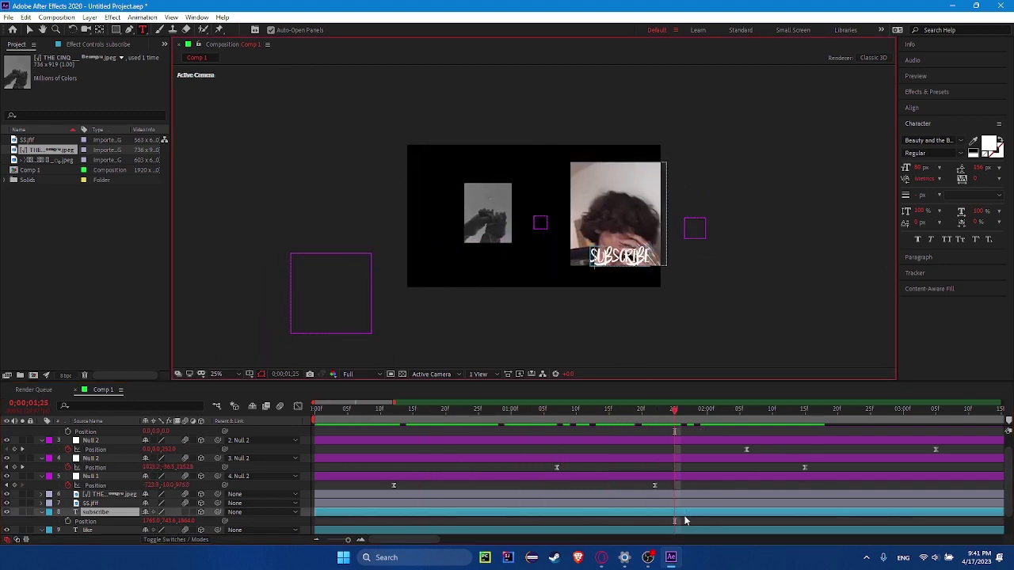
click(406, 510)
key(ctrl+d)
scroll(366, 497, down, 1)
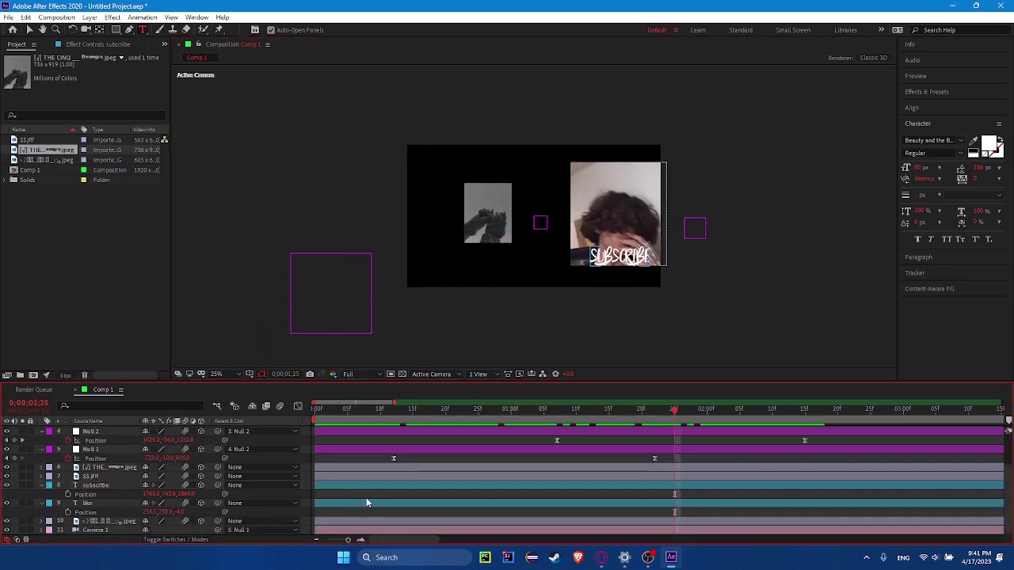
Retype the duplicate as 'comment' and keyframe its Position onto the hands photo around 2:18.
double_click(631, 260)
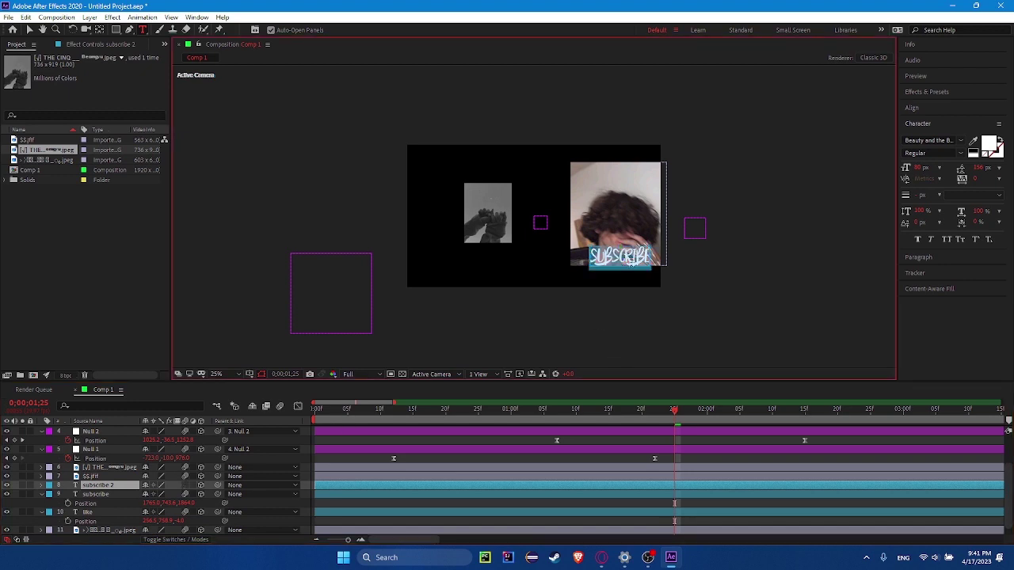
text(comment)
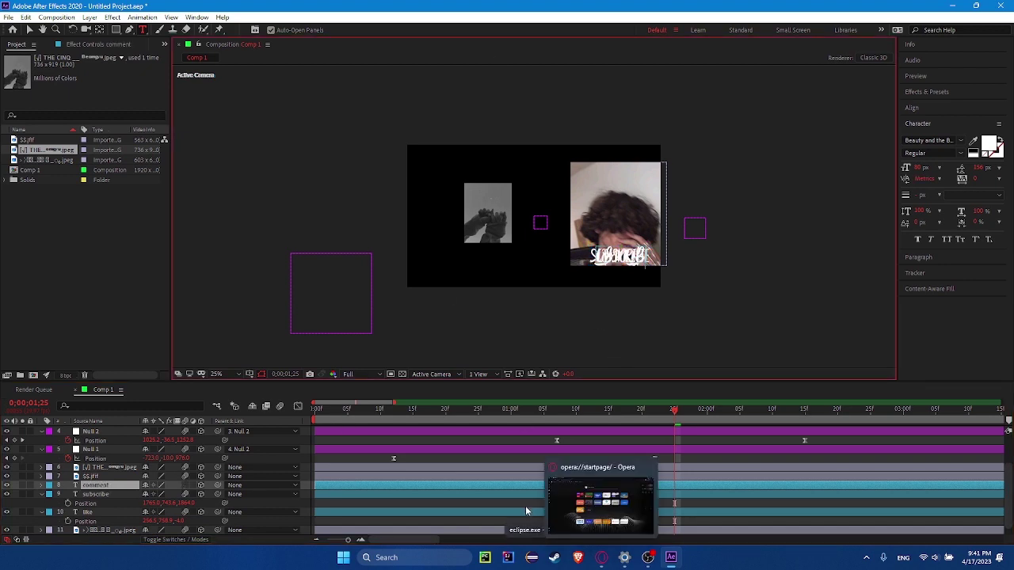
drag(592, 246, 466, 237)
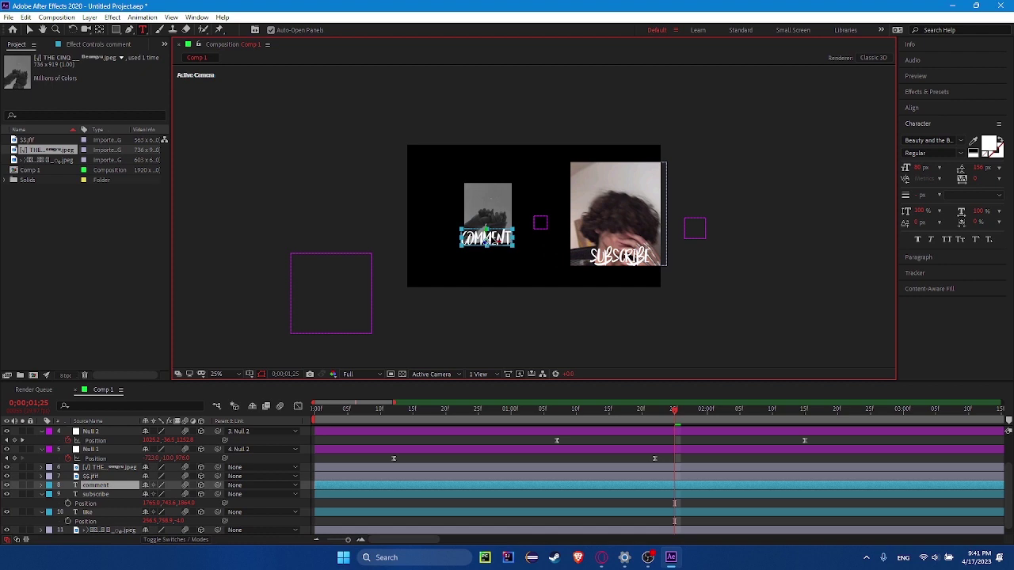
drag(683, 415, 844, 430)
key(p)
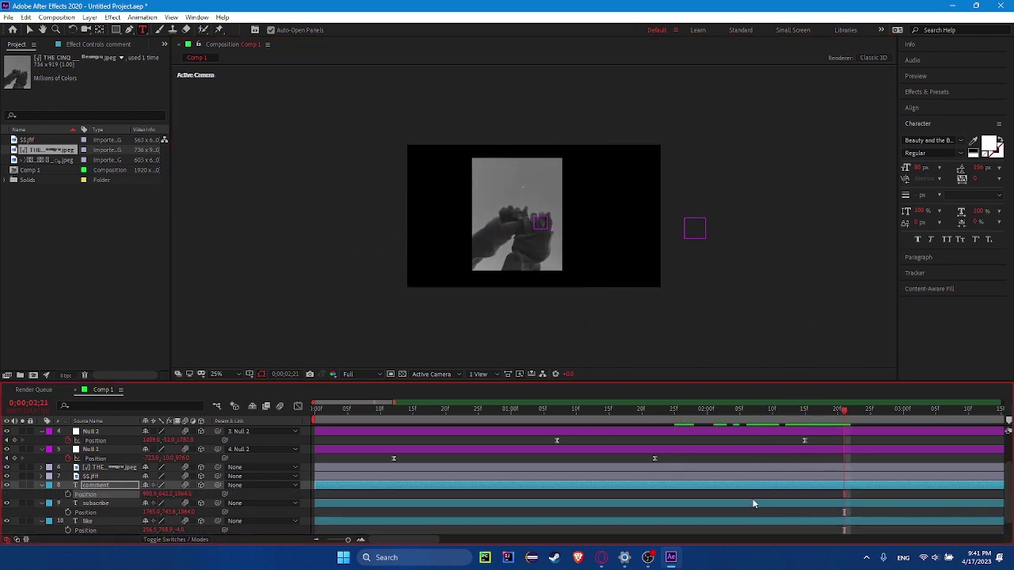
drag(183, 494, 889, 495)
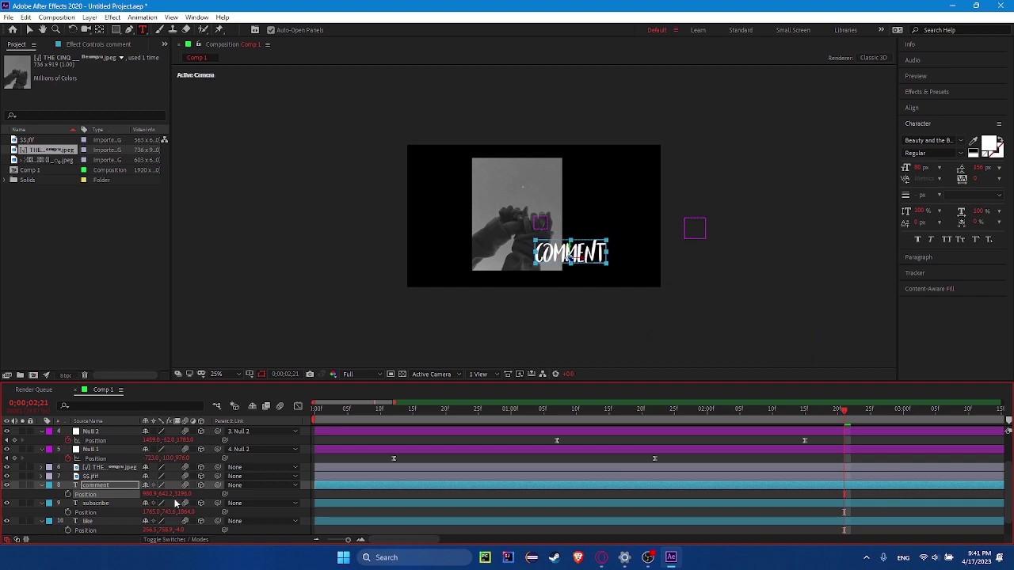
mouse_move(150, 497)
mouse_down()
mouse_move(179, 498)
mouse_move(167, 496)
mouse_up()
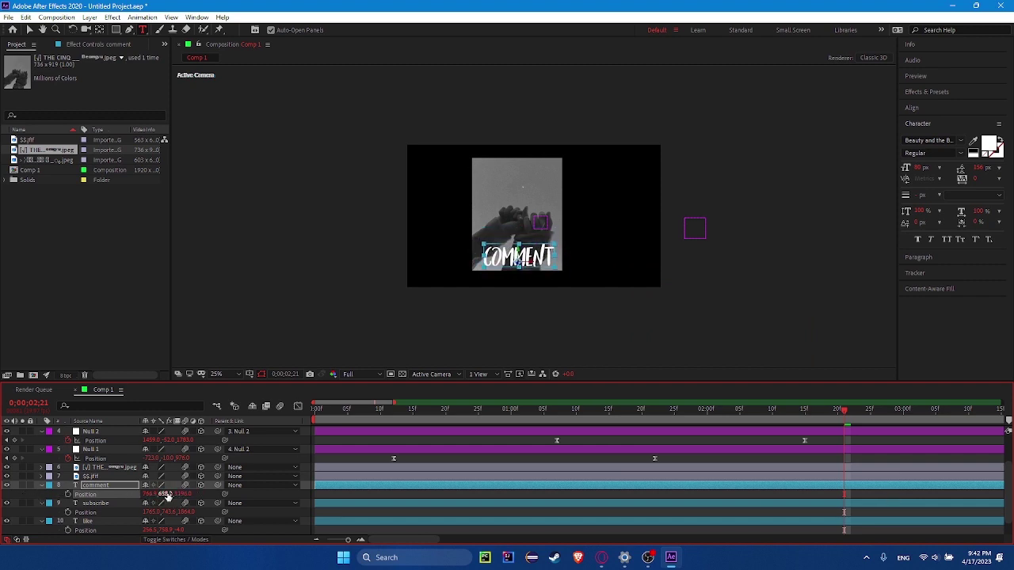
click(541, 464)
Preview the COMMENT move and end the preview range at 1:20.
key(space)
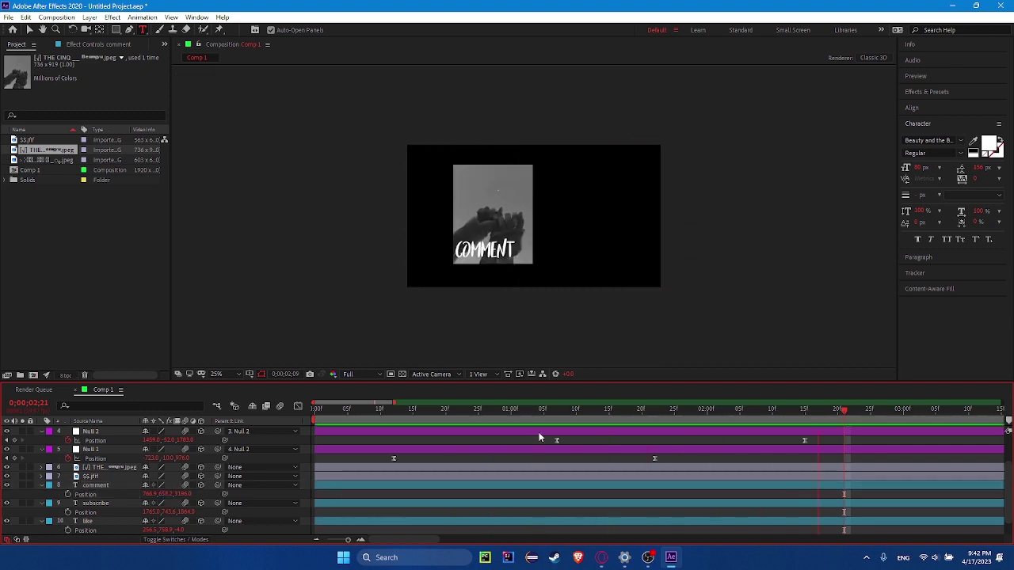
mouse_move(695, 411)
mouse_down()
mouse_move(819, 421)
mouse_move(768, 426)
mouse_up()
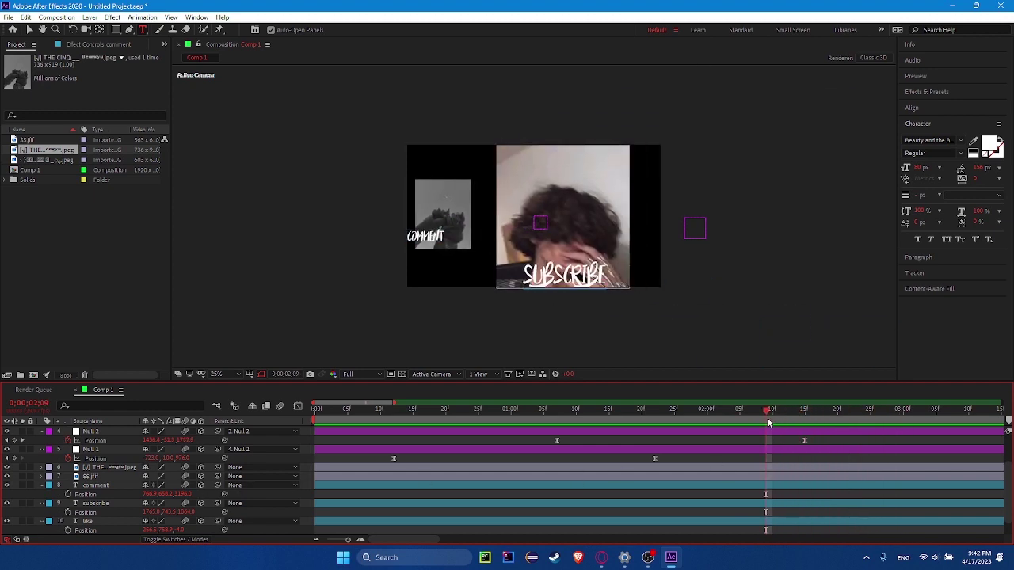
click(370, 487)
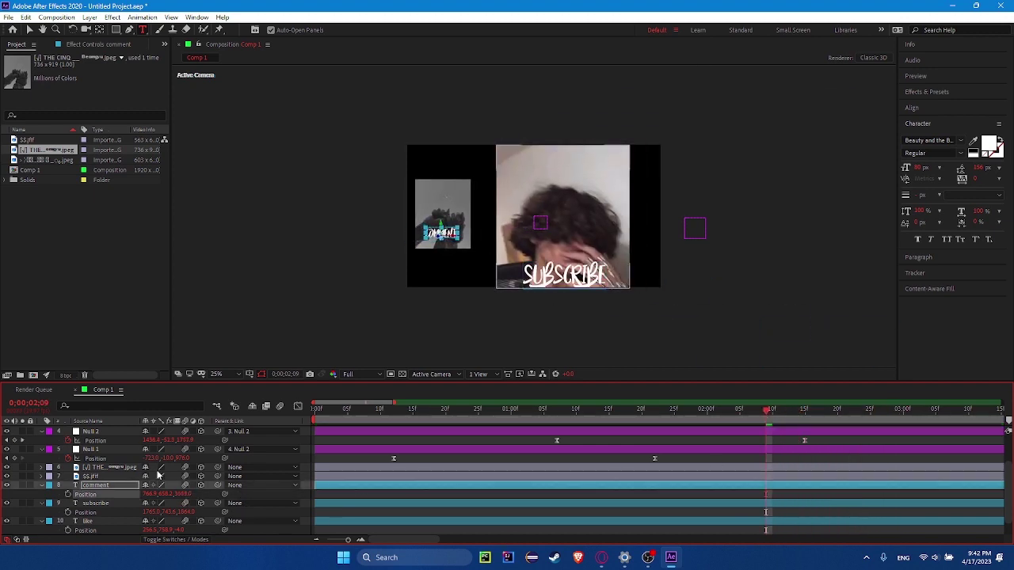
key(space)
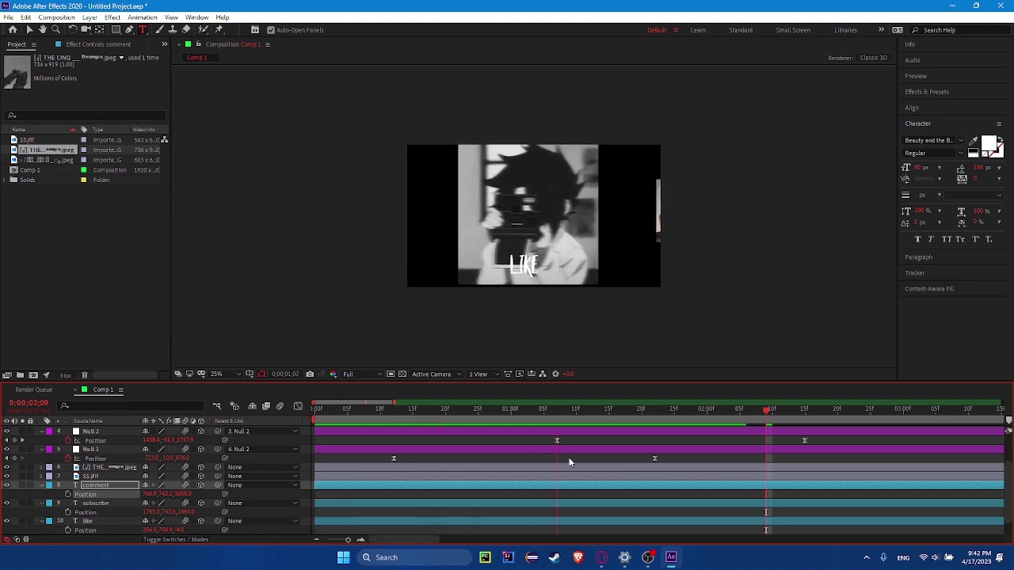
key(space)
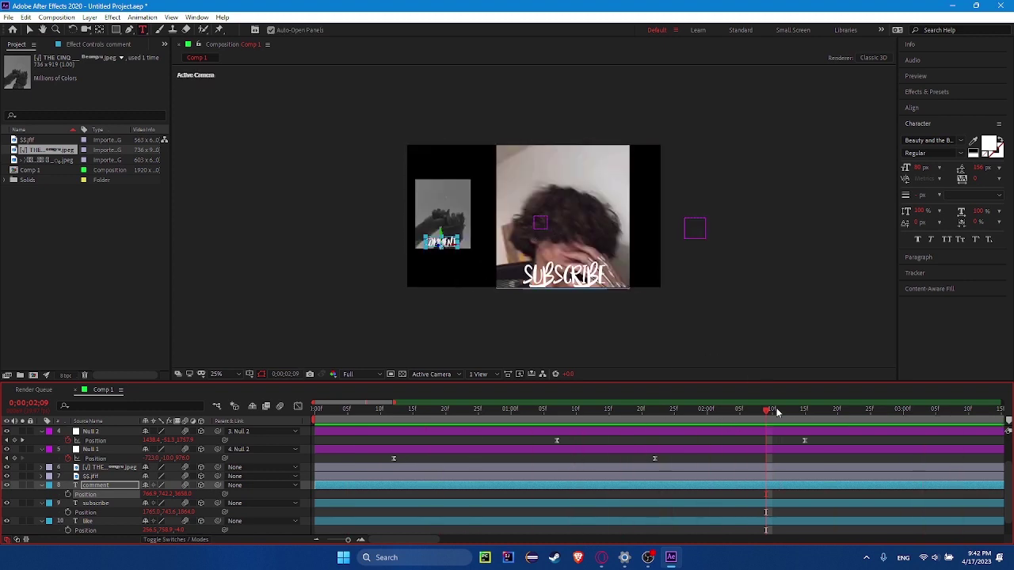
drag(752, 439, 644, 434)
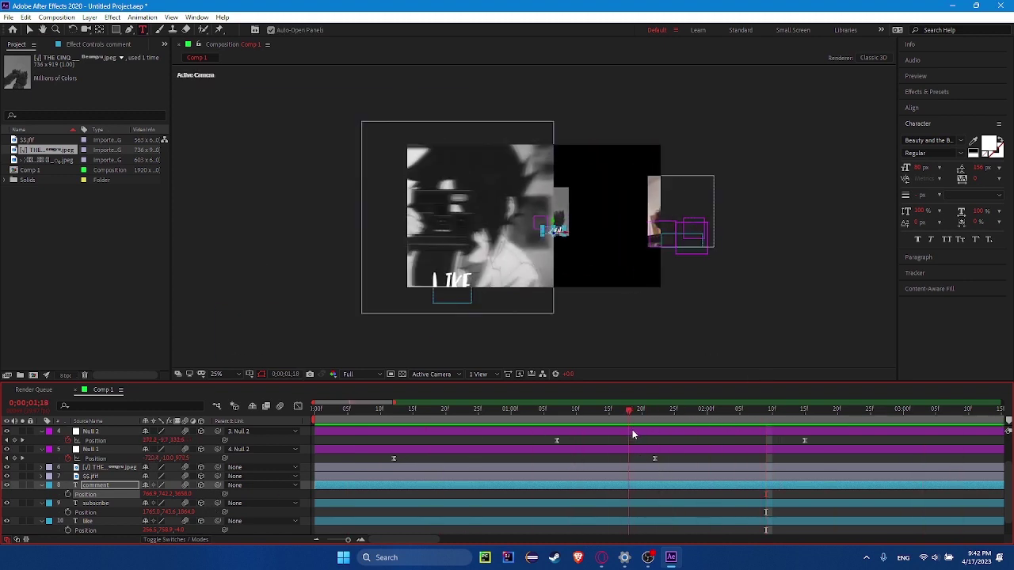
key(n)
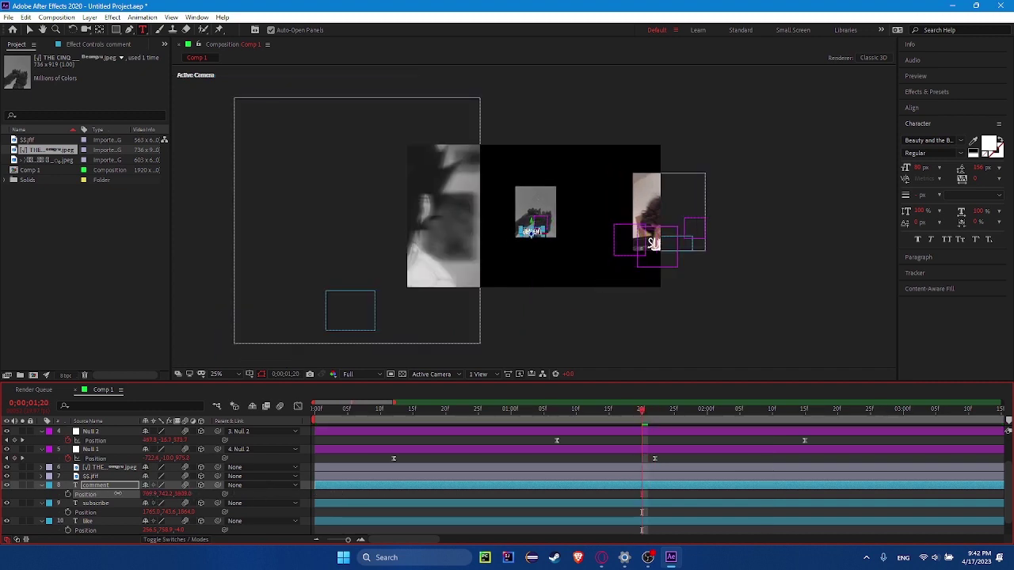
key(space)
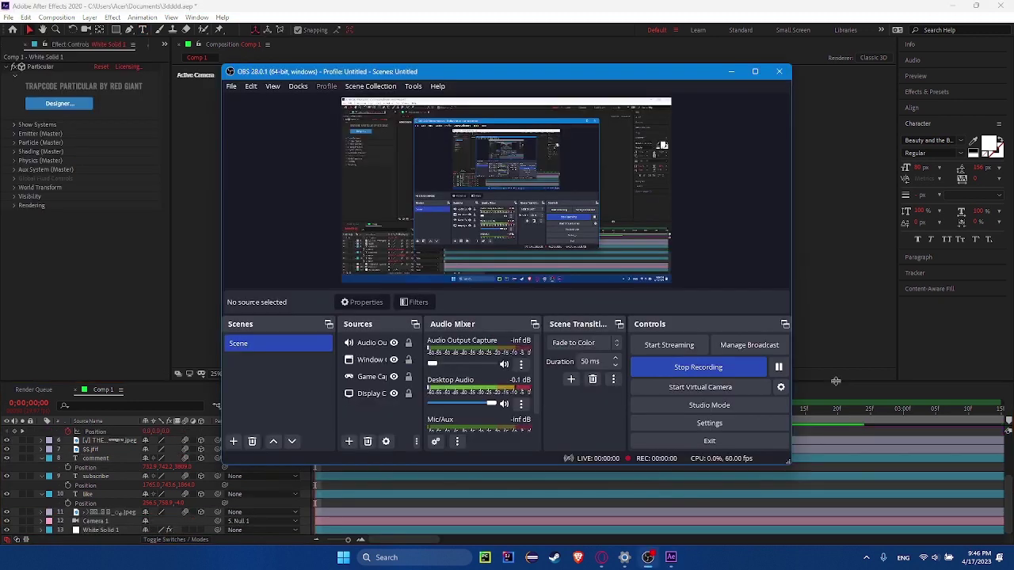
Review White Solid 1's Particular Designer blocks: Emitter, Particle, Shading, Physics and Aux, then close it.
drag(345, 415, 316, 412)
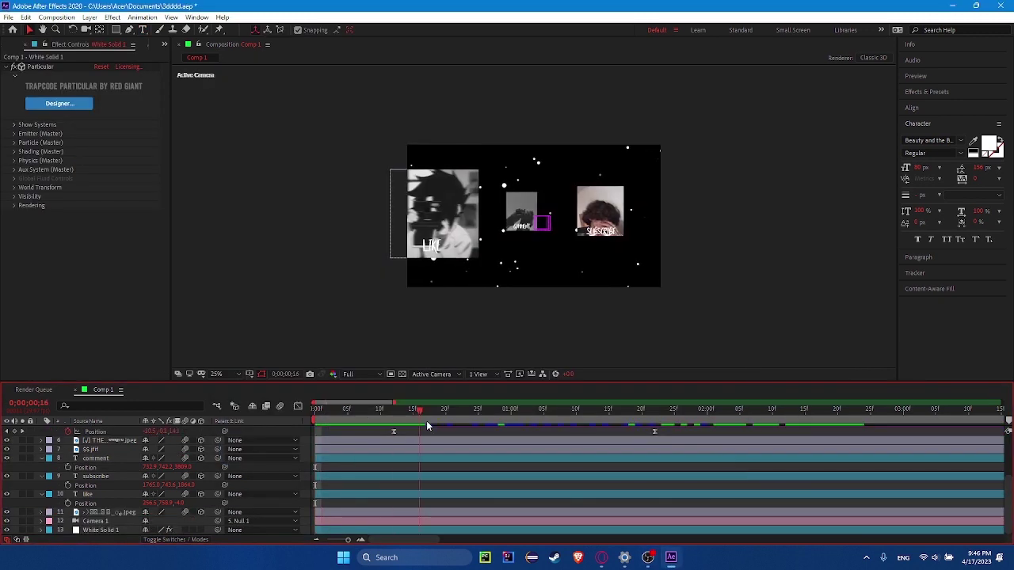
click(39, 69)
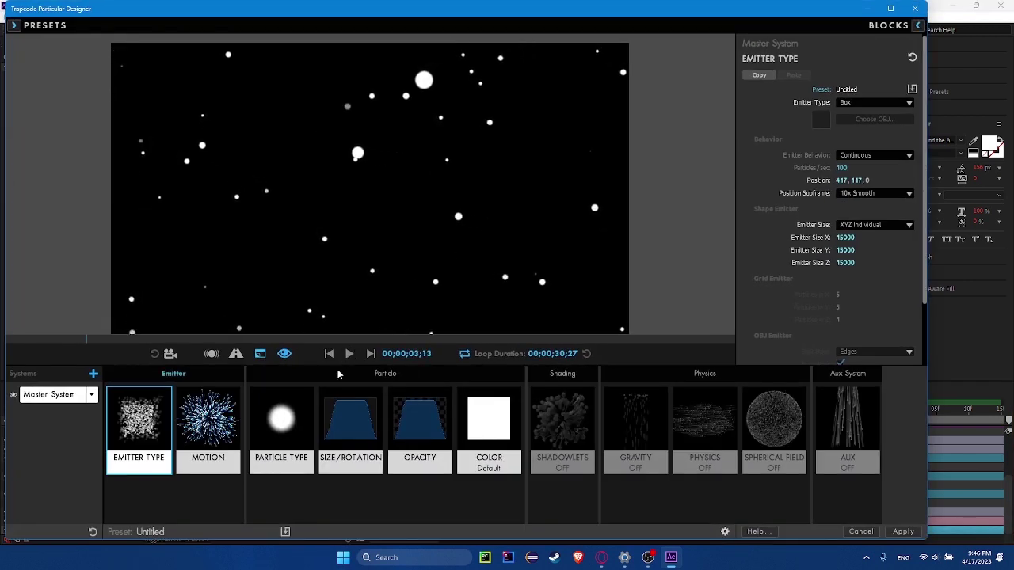
click(207, 428)
click(281, 431)
click(351, 428)
click(488, 428)
click(556, 449)
click(645, 442)
click(708, 436)
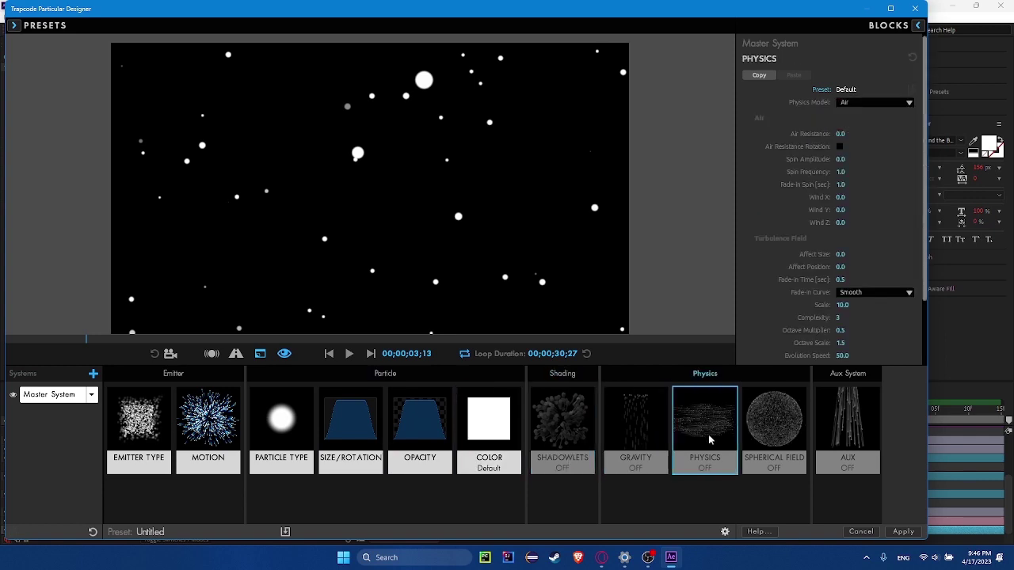
click(774, 437)
click(849, 466)
click(914, 8)
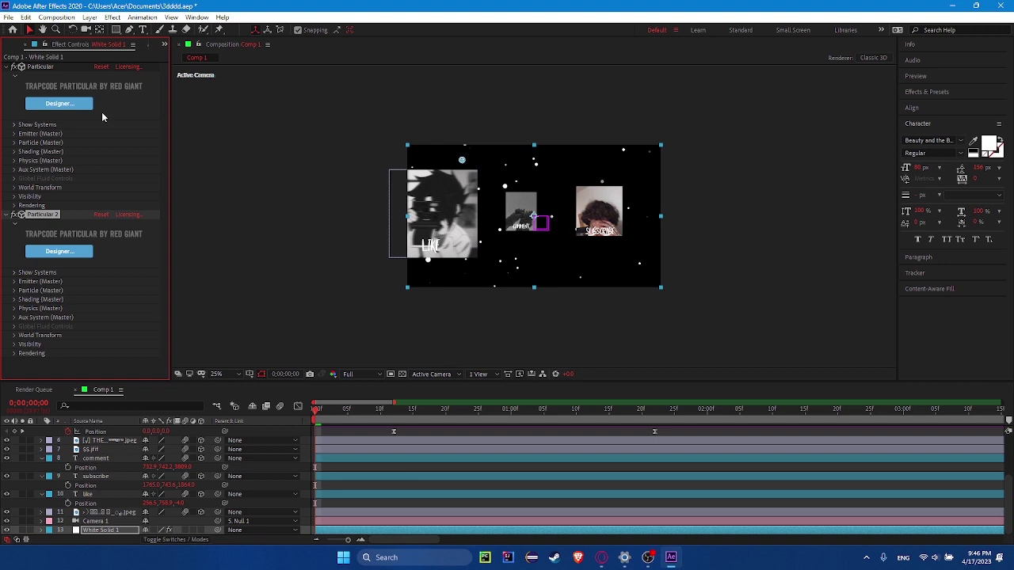
Expand Emitter (Master) and scrub to 1:07, 1:28 and 2:19 to check the particles.
click(15, 133)
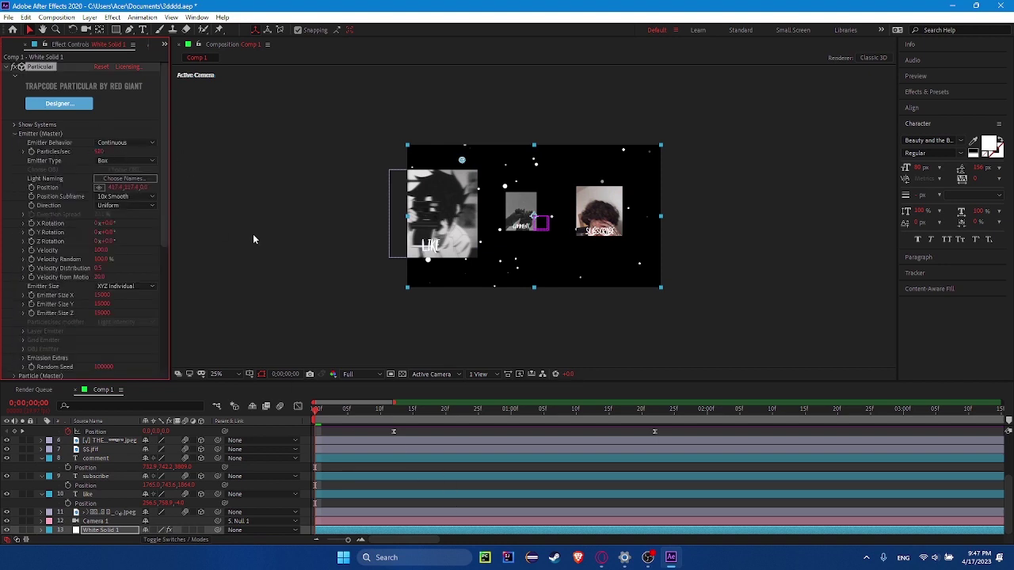
drag(332, 420, 556, 441)
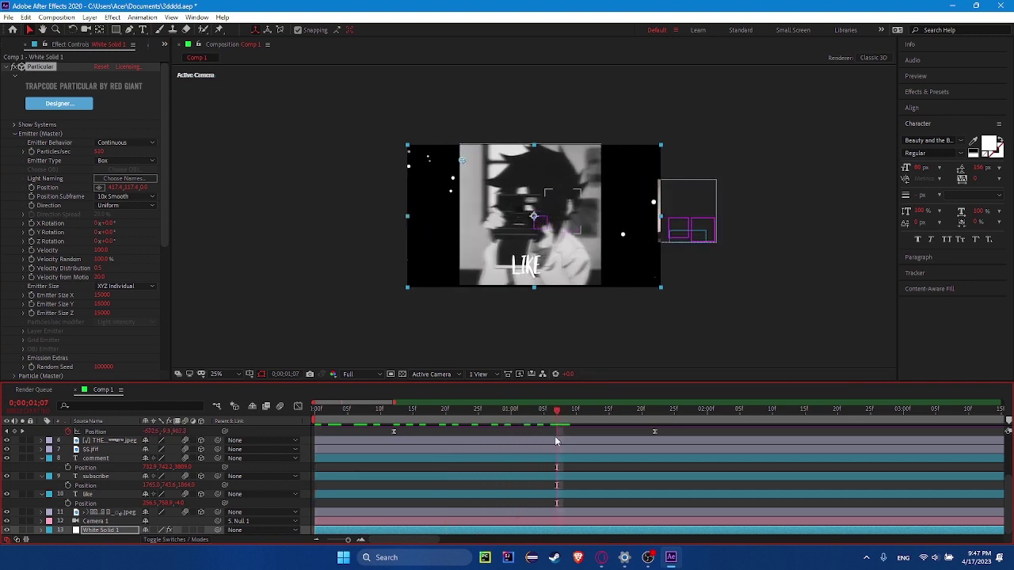
drag(555, 440, 786, 432)
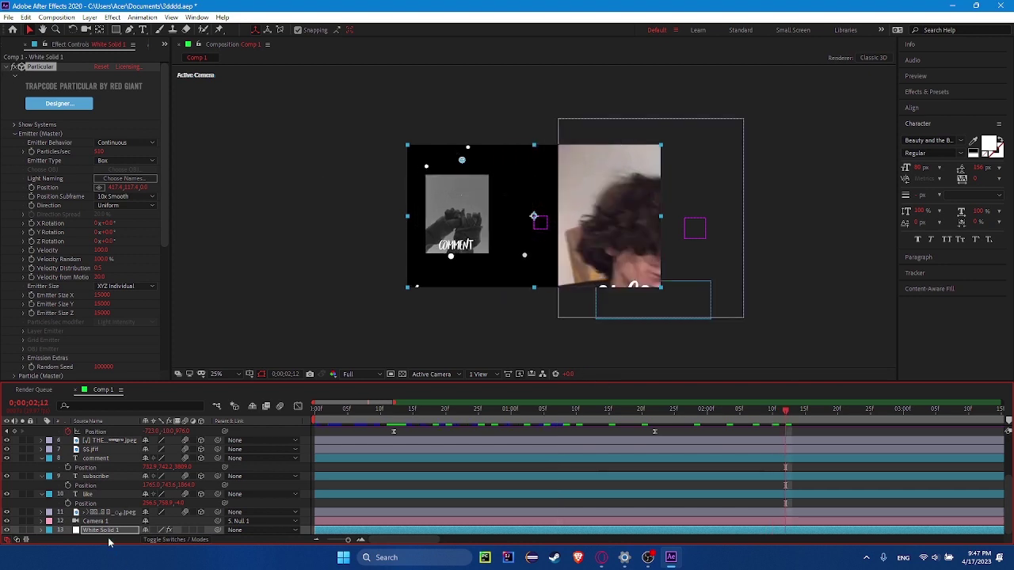
click(109, 542)
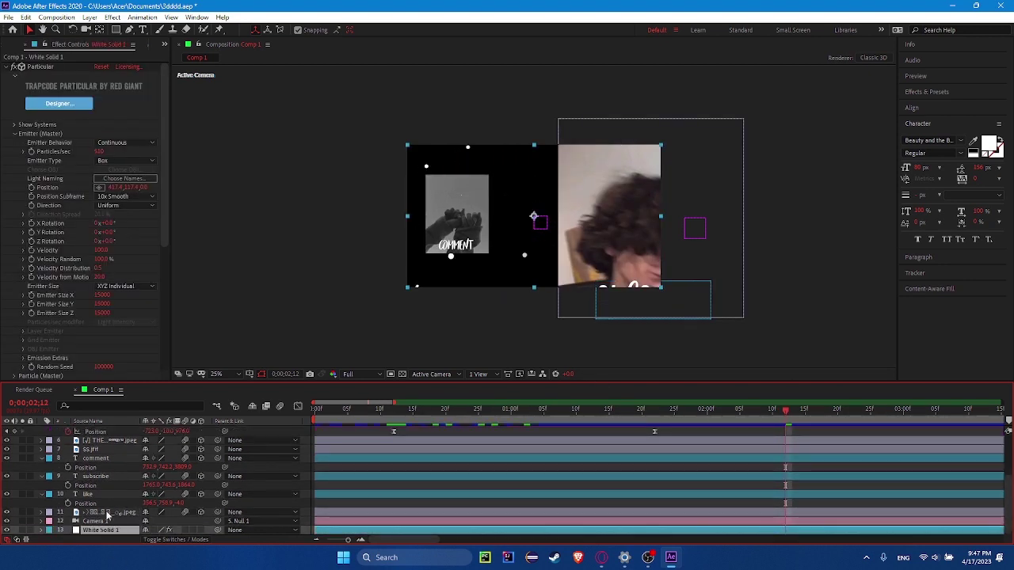
drag(445, 440, 838, 439)
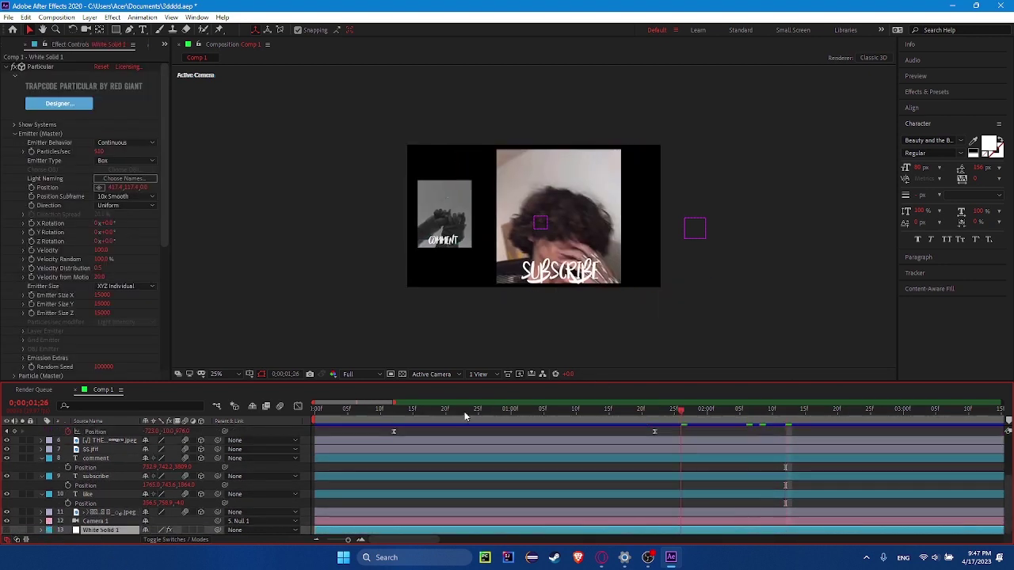
Keyframe the second Null 2's Z position to push the view toward the SUBSCRIBE photo.
drag(838, 440, 936, 442)
scroll(938, 459, up, 3)
click(925, 440)
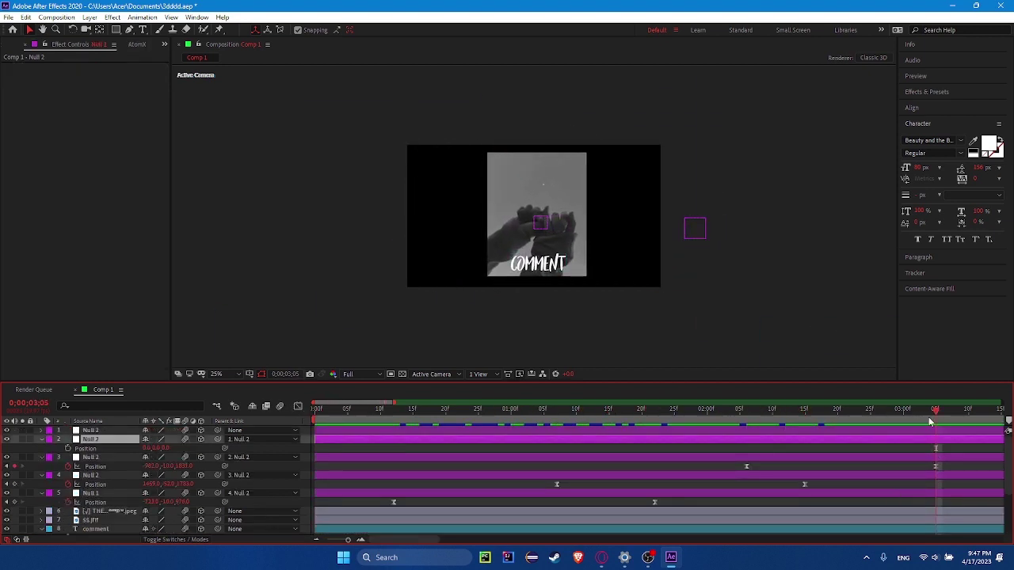
click(67, 448)
drag(934, 446, 891, 449)
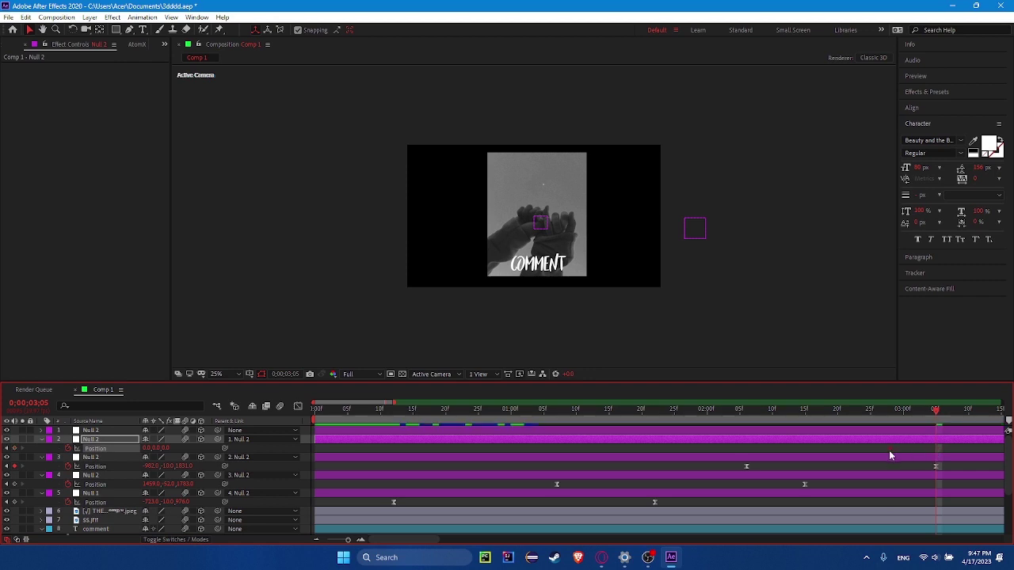
key(minus)
key(Page_Up)
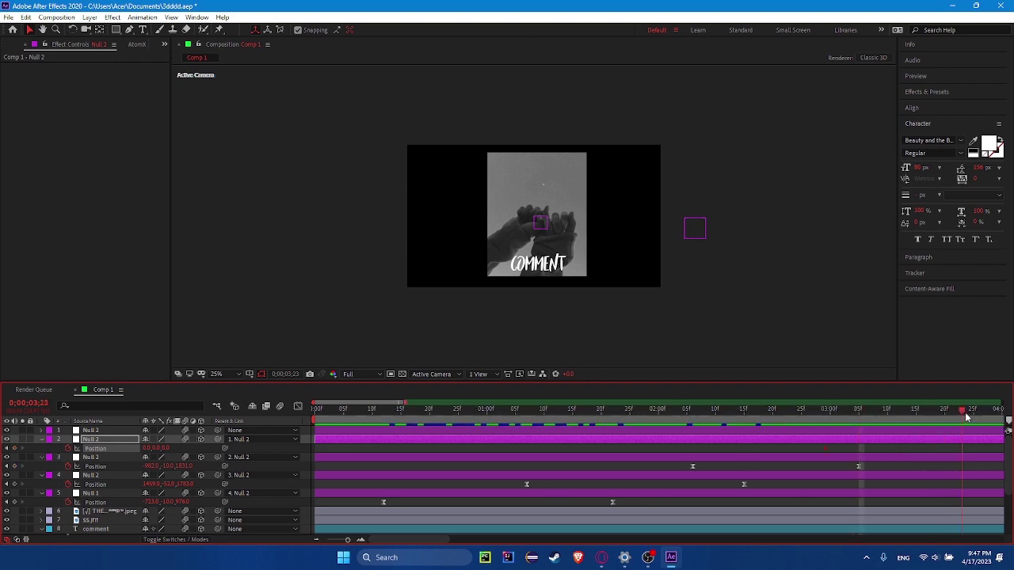
mouse_move(167, 448)
mouse_down()
mouse_move(191, 461)
mouse_move(4, 438)
mouse_up()
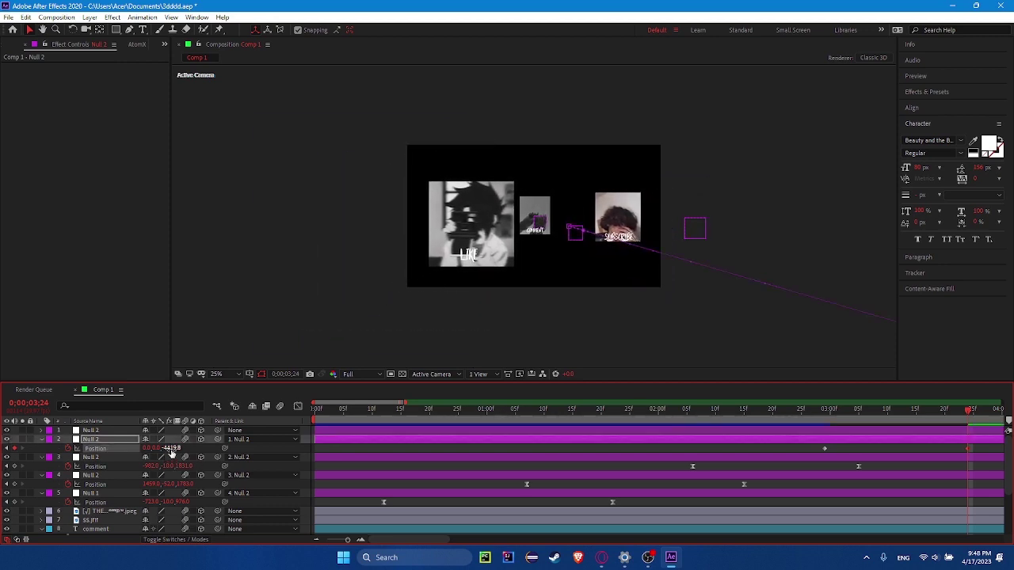
mouse_move(4, 438)
mouse_down()
mouse_move(167, 449)
mouse_move(900, 447)
mouse_up()
Easy Ease the position keyframes into one sharp speed peak and move the end keyframe earlier.
key(shift+F3)
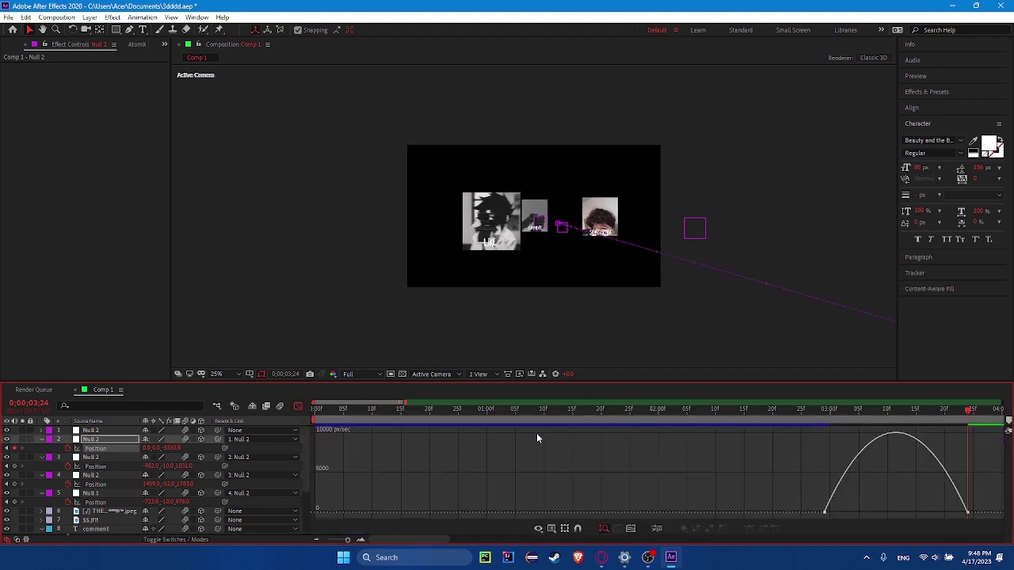
drag(935, 513, 880, 519)
drag(738, 514, 810, 517)
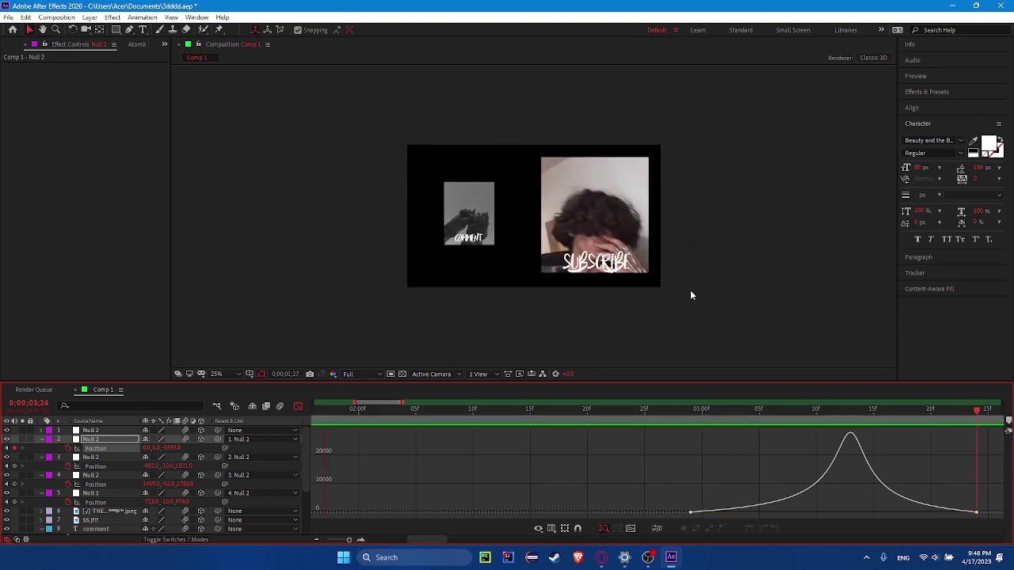
key(space)
key(shift+F3)
scroll(871, 455, down, 2)
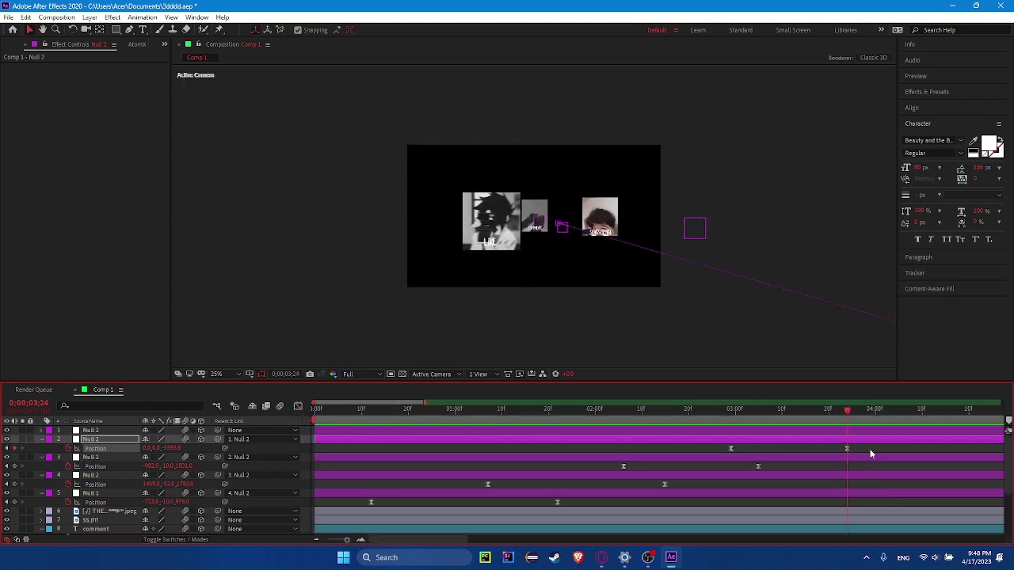
scroll(708, 459, down, 2)
scroll(689, 451, down, 2)
drag(688, 409, 412, 409)
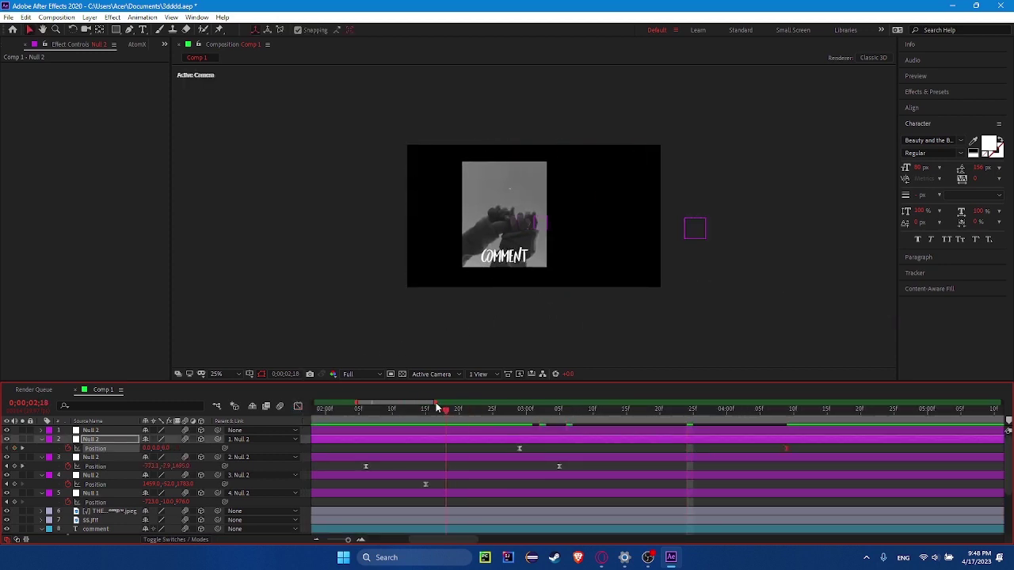
key(space)
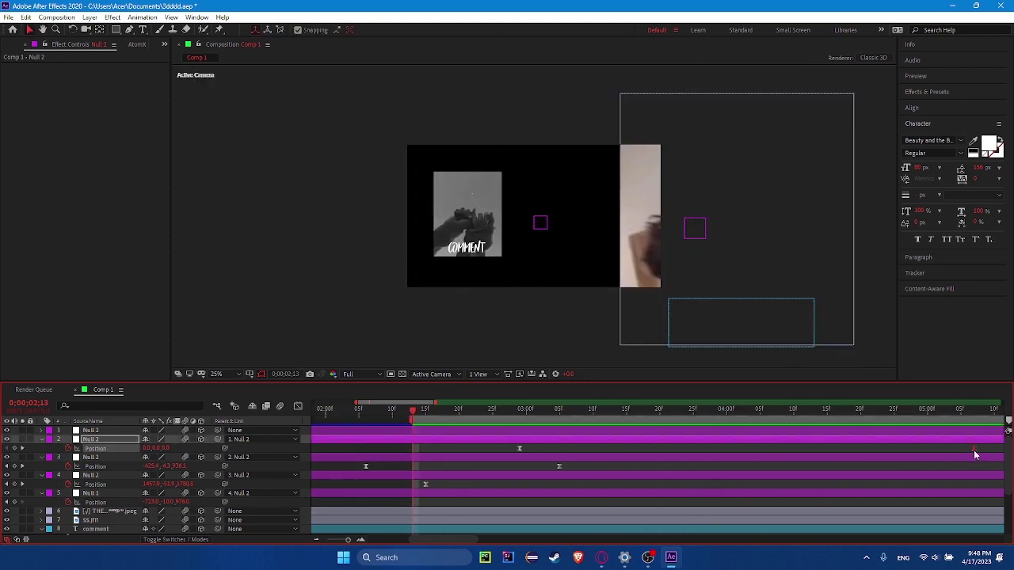
drag(974, 449, 913, 448)
key(space)
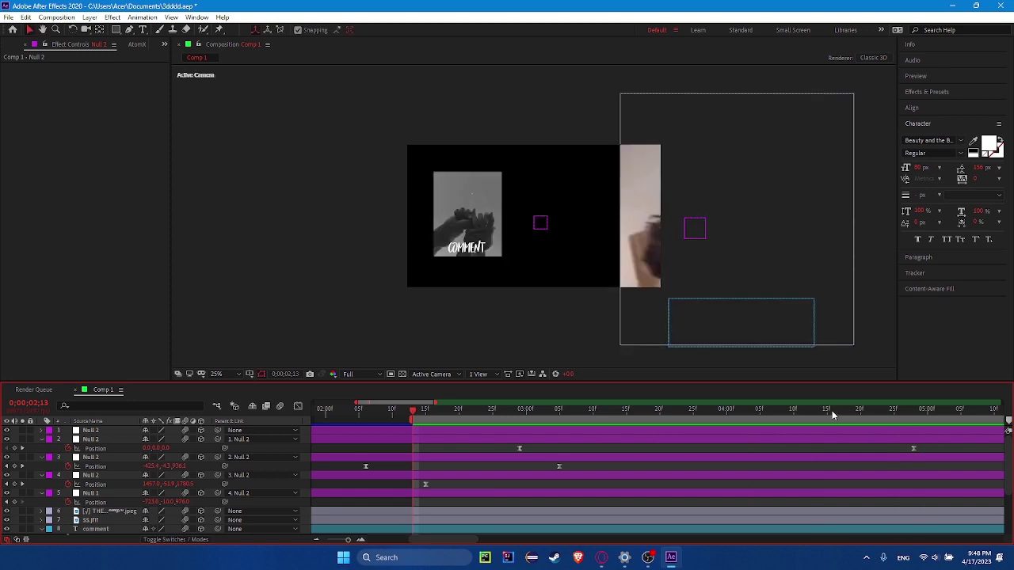
Reveal the Null 2 rotations and keyframe Y Rotation to 50° at 0;00;04;15.
drag(532, 408, 520, 409)
click(524, 431)
key(r)
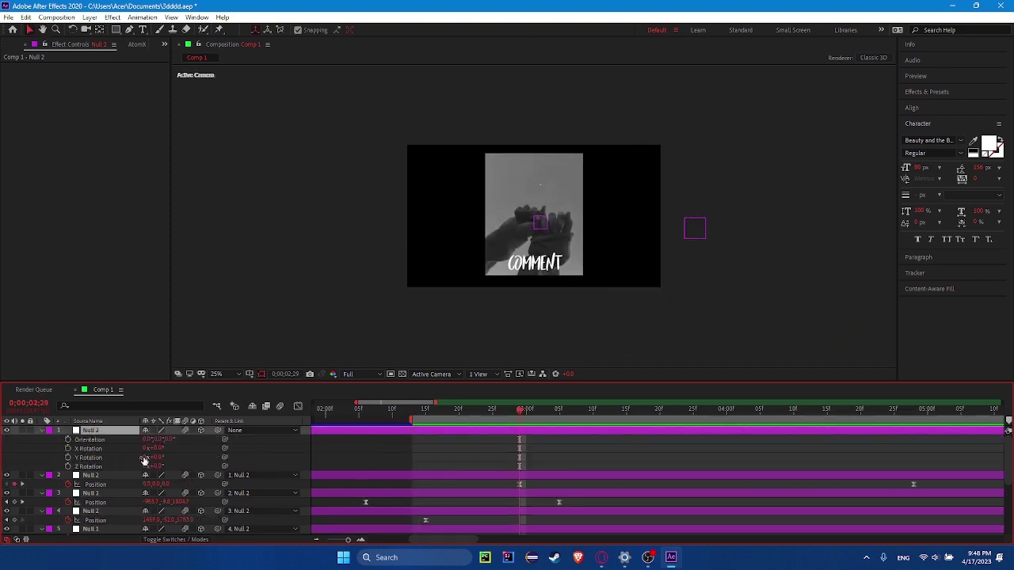
click(269, 475)
key(r)
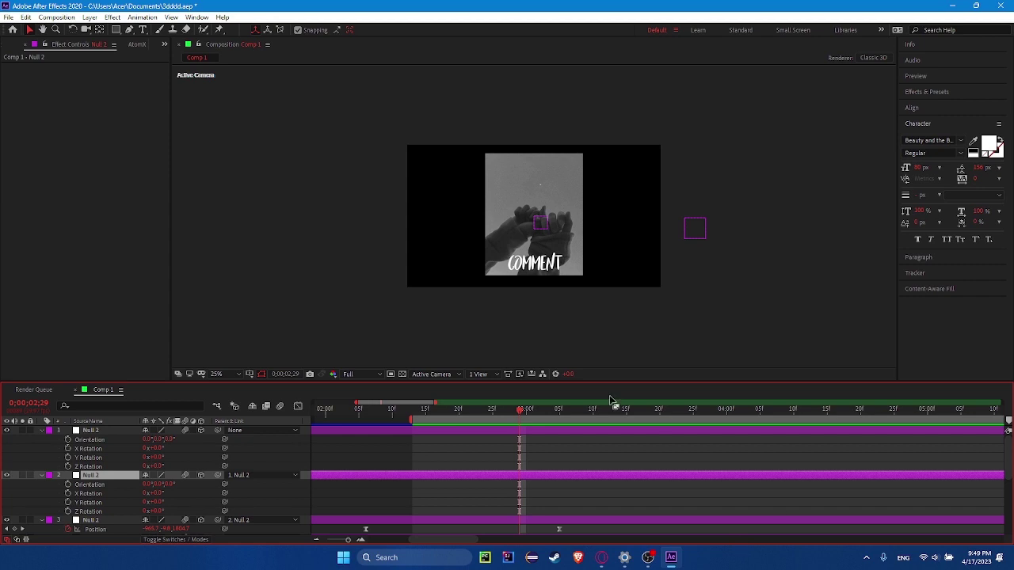
drag(156, 502, 188, 502)
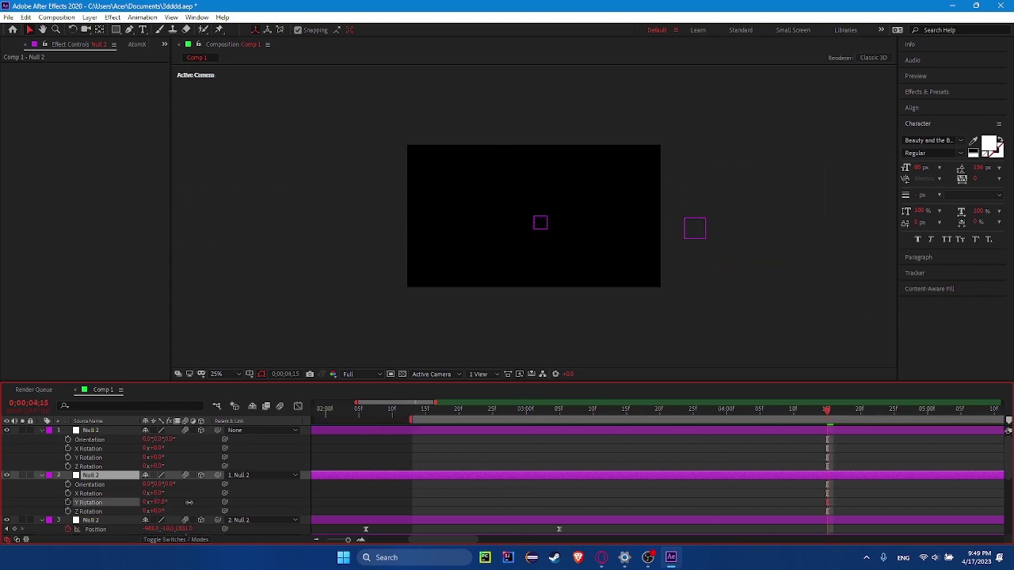
Trial a Y Rotation swing on the Null 1 layer.
click(41, 430)
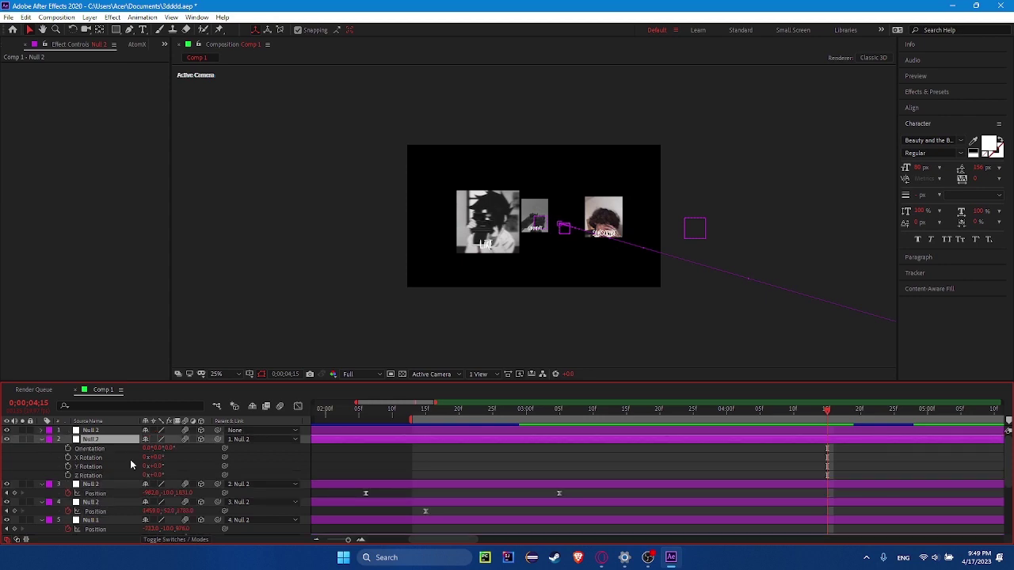
key(r)
click(91, 484)
key(r)
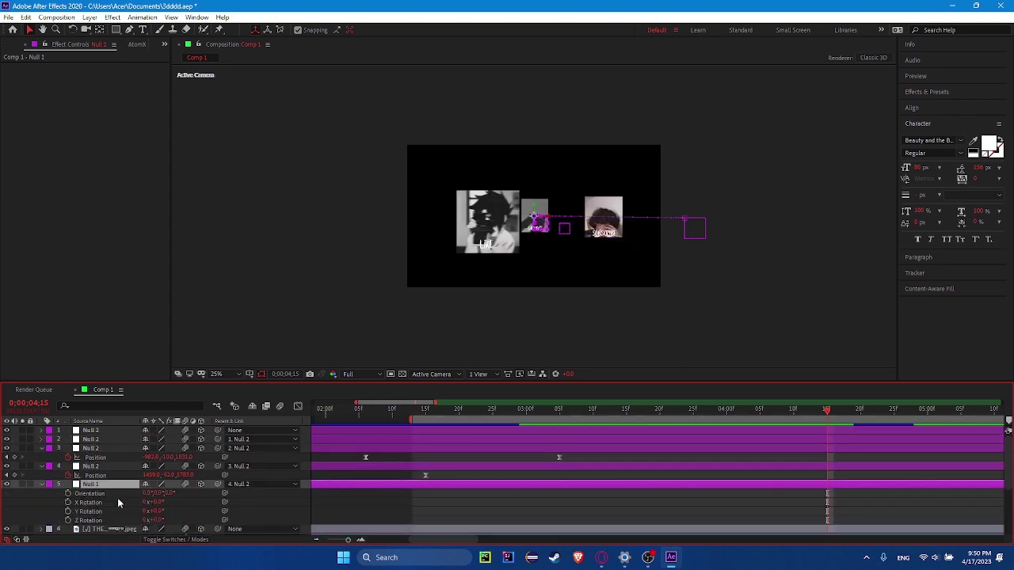
mouse_move(156, 511)
mouse_down()
mouse_move(245, 516)
mouse_move(162, 511)
mouse_move(173, 493)
mouse_up()
Collapse the Null layers' property rows and select the top Null 2.
click(91, 465)
key(r)
click(41, 466)
click(41, 474)
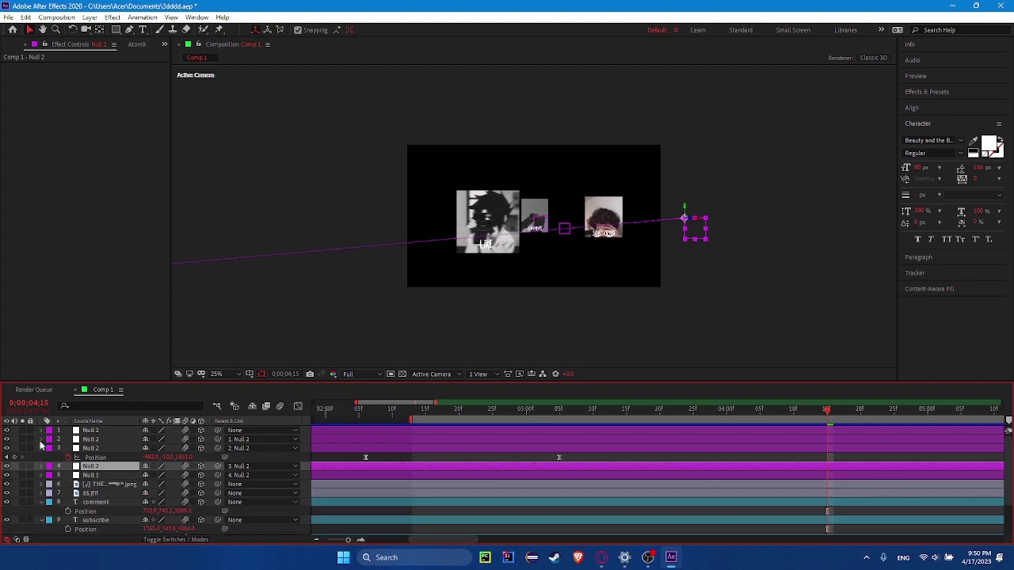
click(41, 448)
click(81, 432)
Trial X and Z rotations on the top Null 2, keeping only a slight tilt.
key(r)
drag(153, 457, 502, 446)
key(ctrl+z)
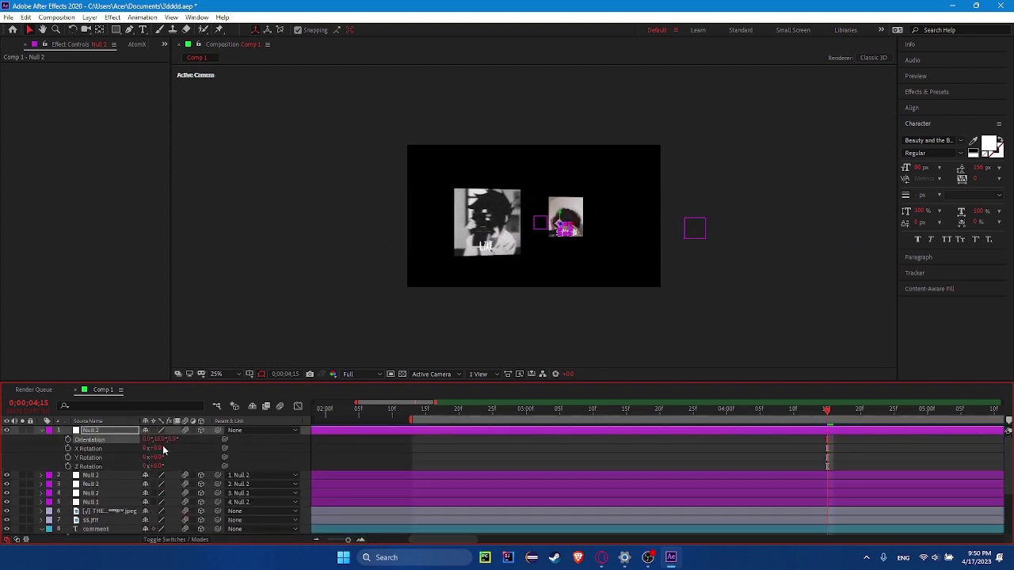
key(ctrl+z)
mouse_move(158, 460)
mouse_down()
mouse_move(272, 448)
mouse_move(181, 473)
mouse_up()
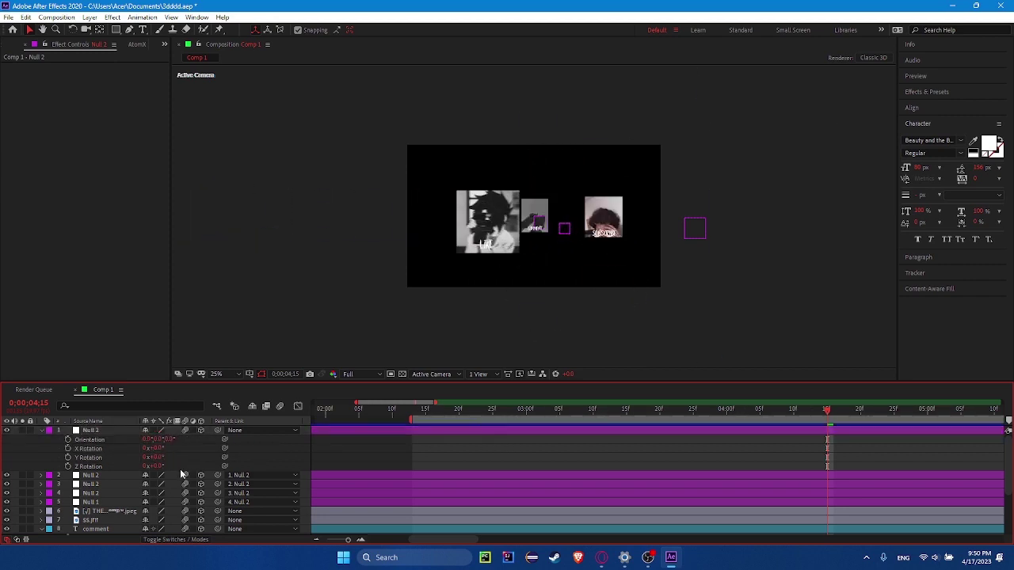
drag(156, 473, 666, 479)
key(ctrl+z)
Keyframe the top Null 2's Z Rotation from about 3:11 to 4:28 and lengthen its ease.
key(u)
key(u)
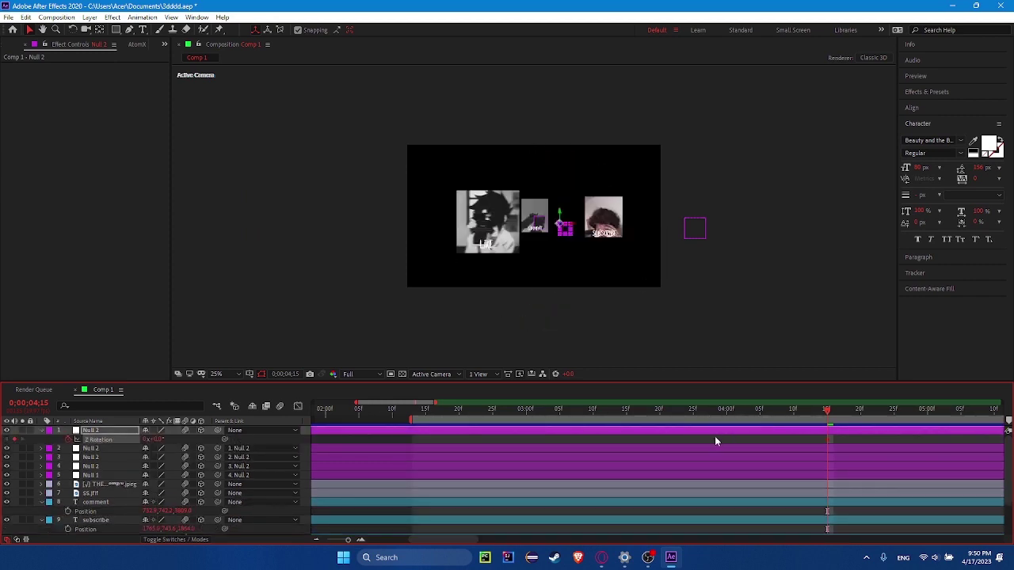
click(545, 448)
key(u)
key(minus)
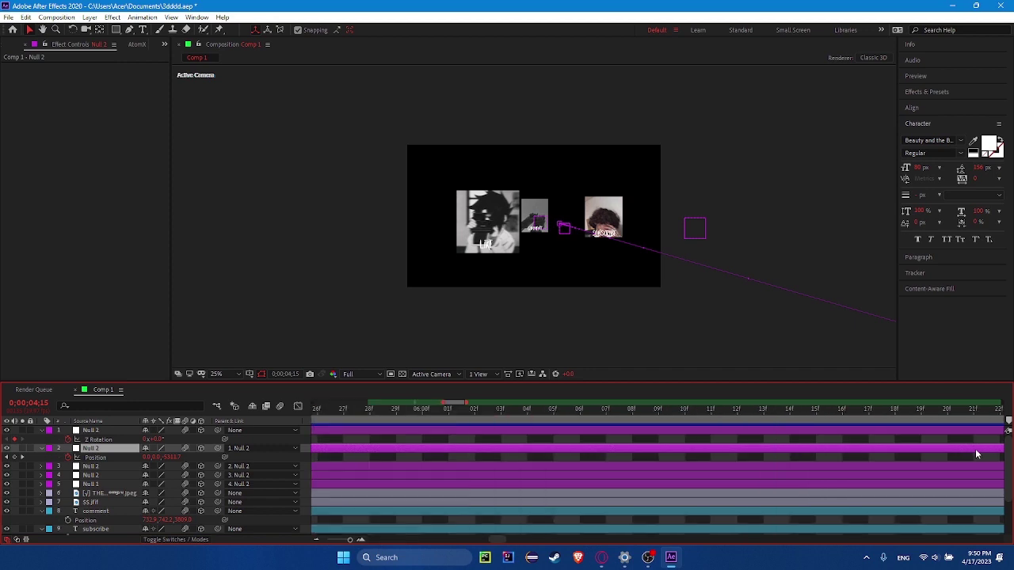
key(minus)
click(457, 439)
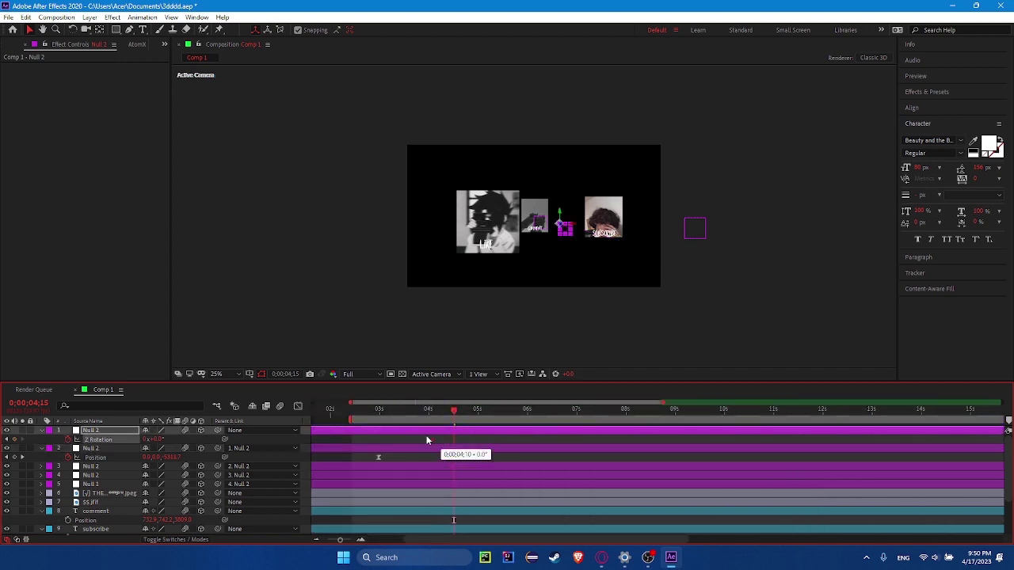
drag(454, 411, 406, 425)
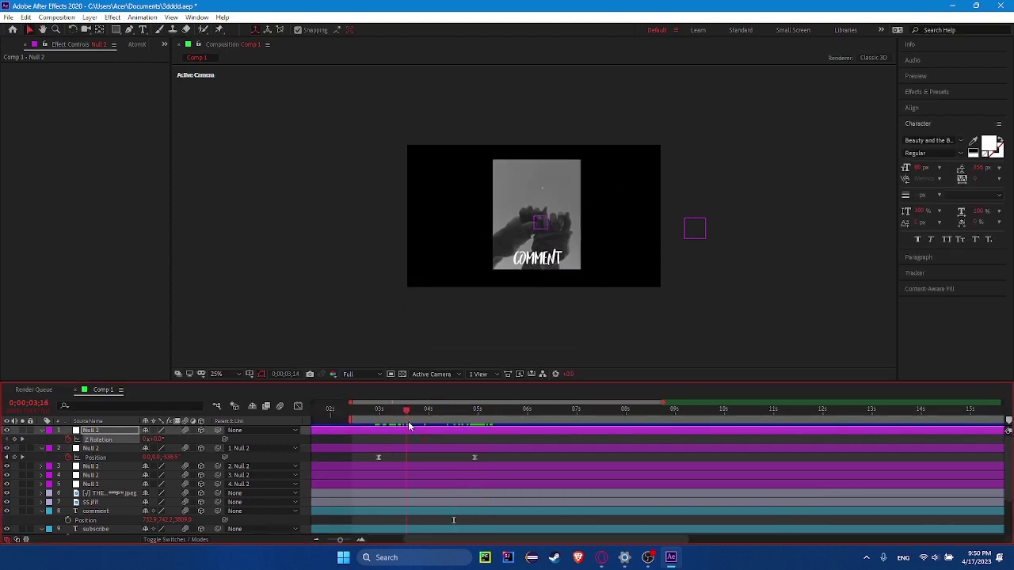
drag(430, 412, 474, 422)
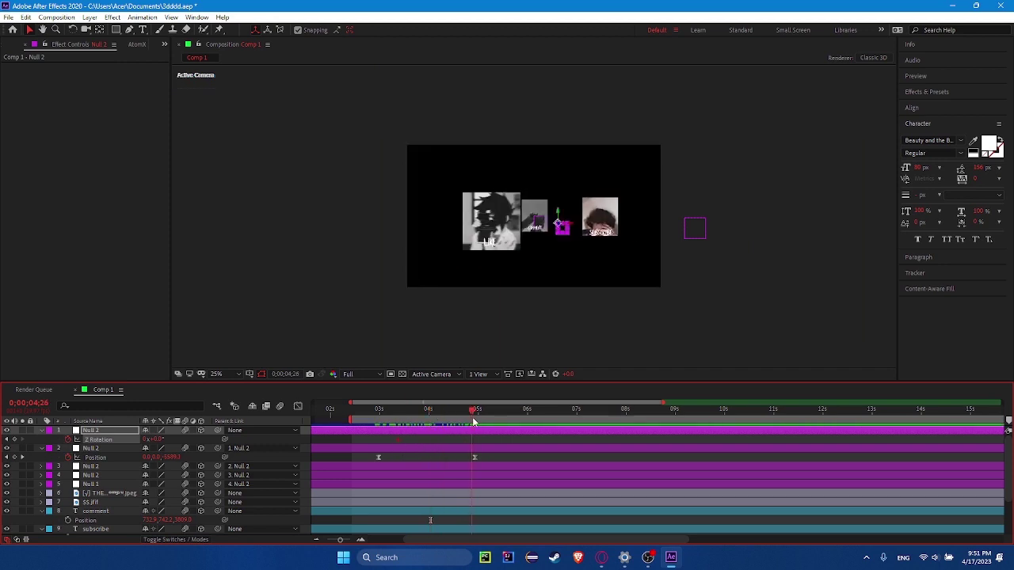
drag(156, 439, 480, 445)
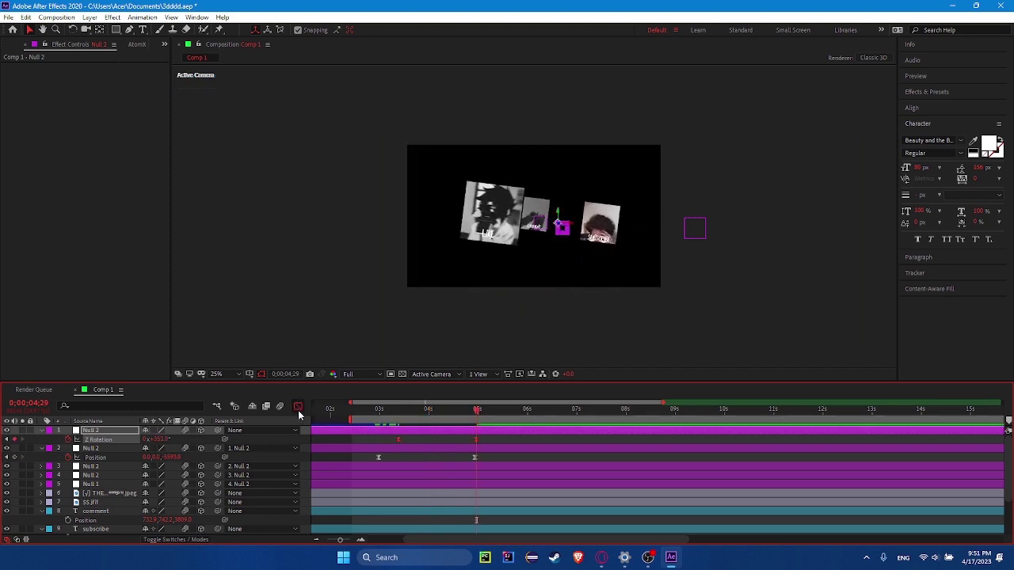
click(298, 406)
drag(464, 516, 429, 518)
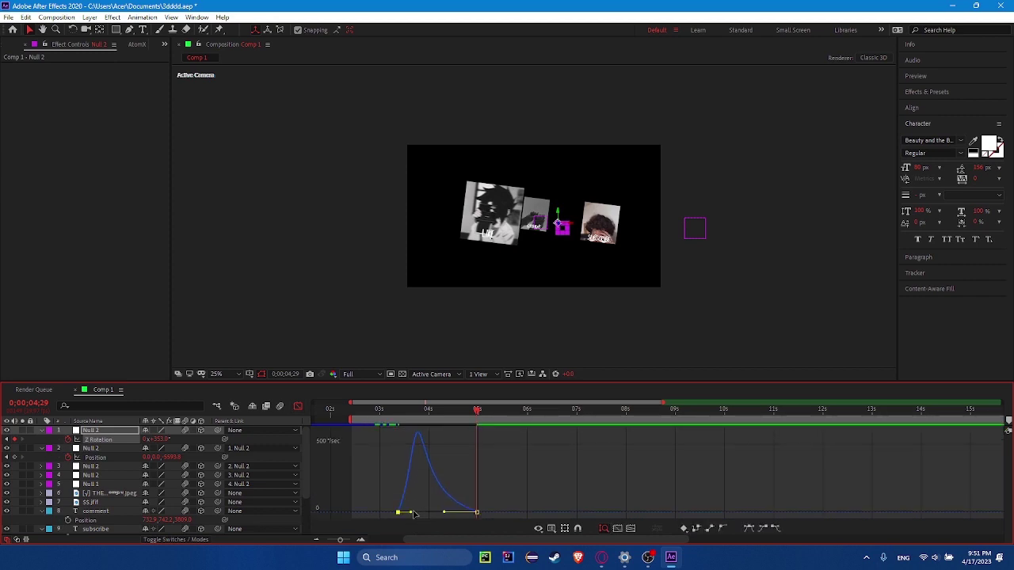
Reopen the Z Rotation speed graph and stretch the spin's slow tail.
key(space)
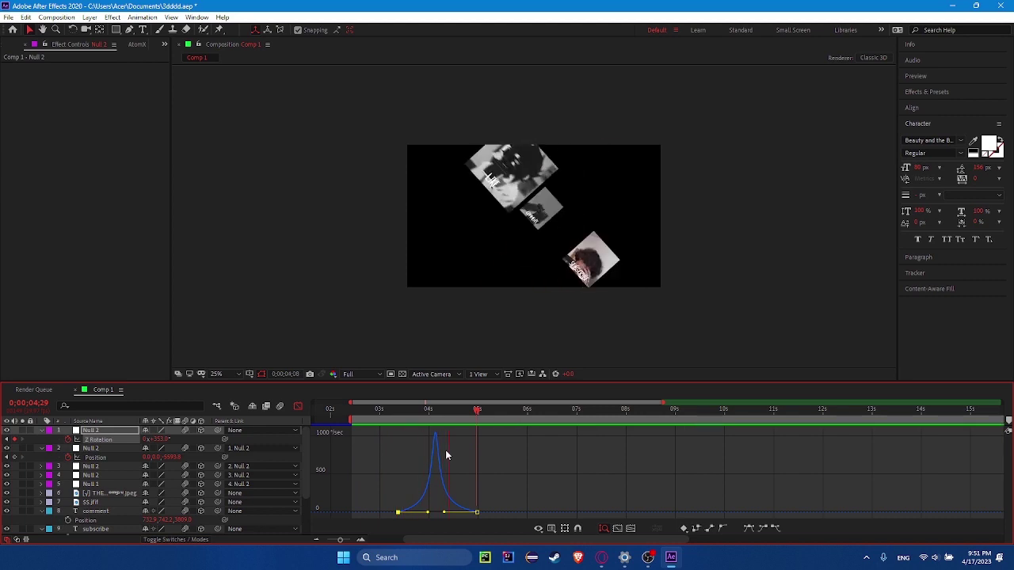
click(298, 406)
scroll(446, 452, up, 3)
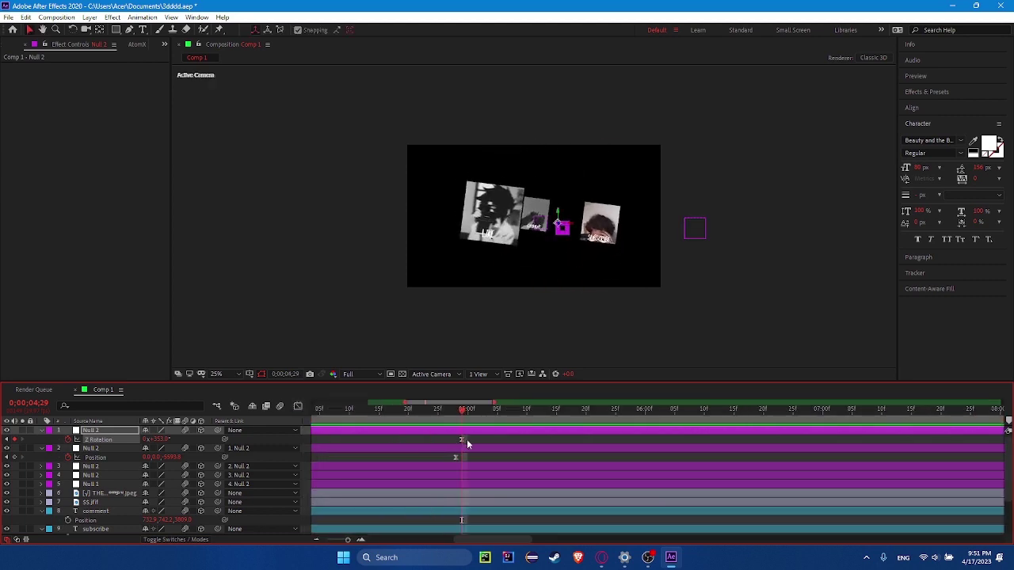
scroll(363, 458, down, 3)
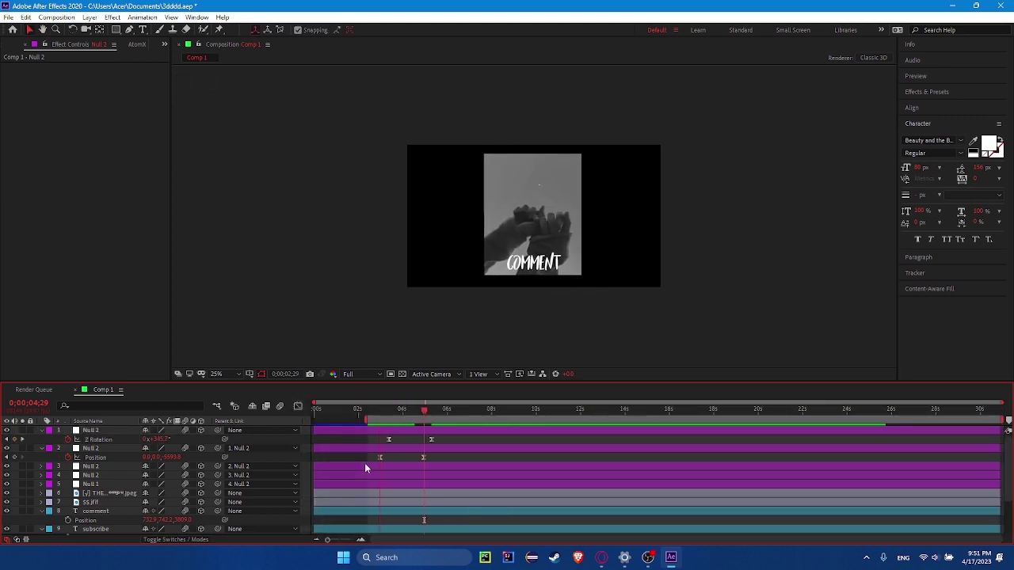
click(411, 440)
key(shift+F3)
scroll(371, 448, up, 3)
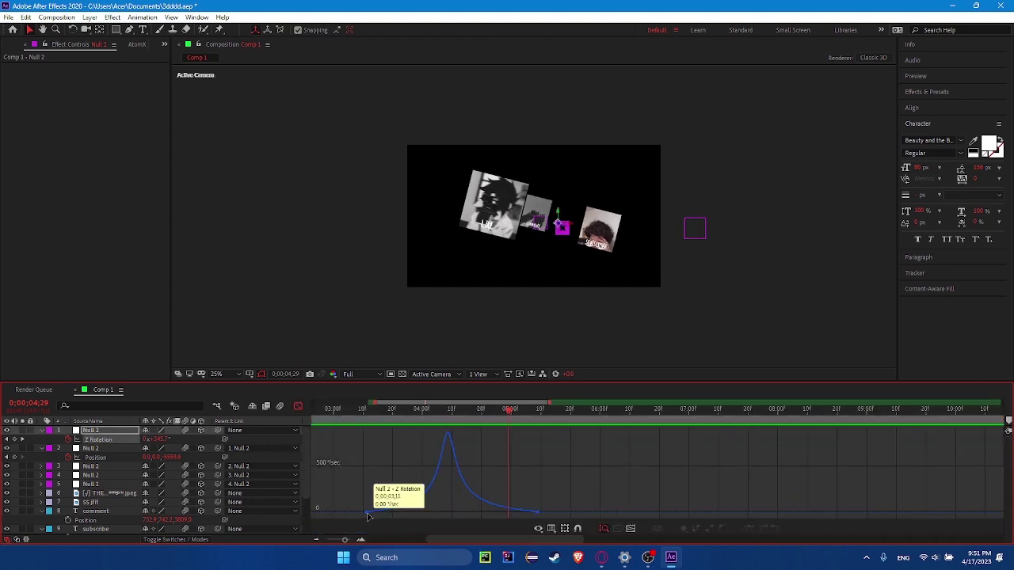
drag(466, 513, 434, 510)
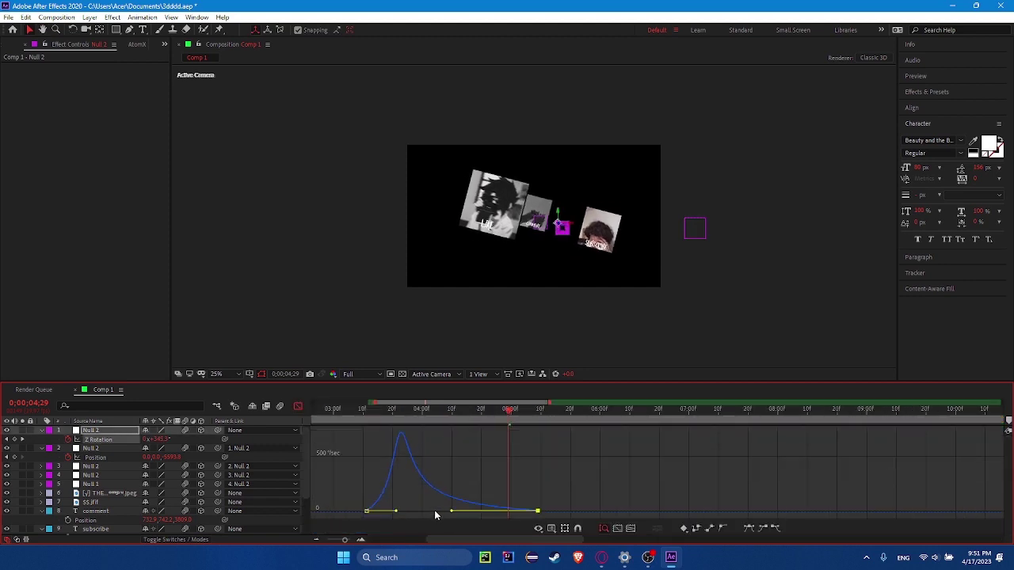
click(410, 513)
click(369, 511)
Raise the spin's peak speed and extend the ease influence on both keyframes.
drag(465, 511, 488, 519)
mouse_move(396, 511)
mouse_down()
mouse_move(481, 520)
mouse_move(502, 511)
mouse_up()
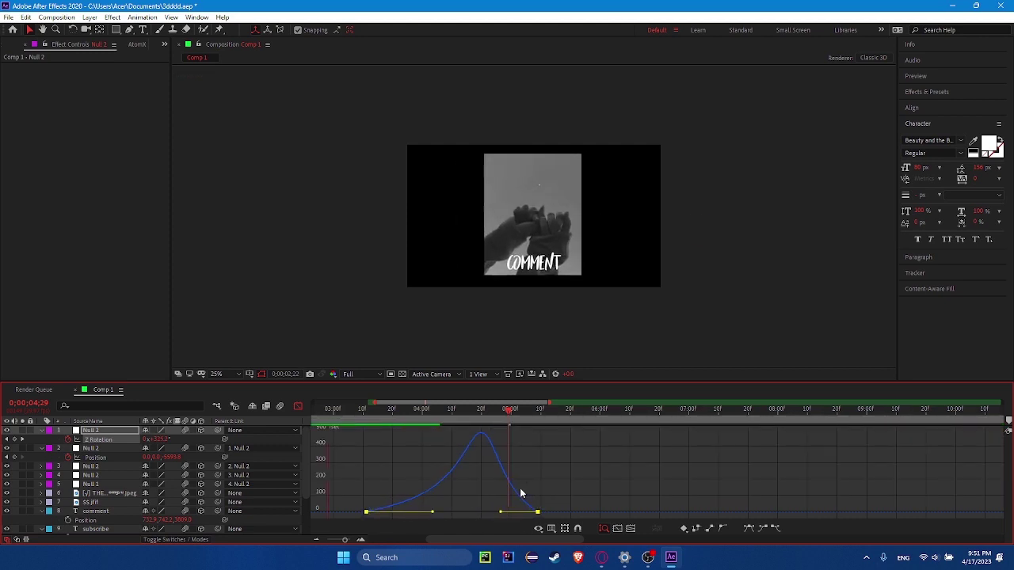
drag(501, 512, 469, 513)
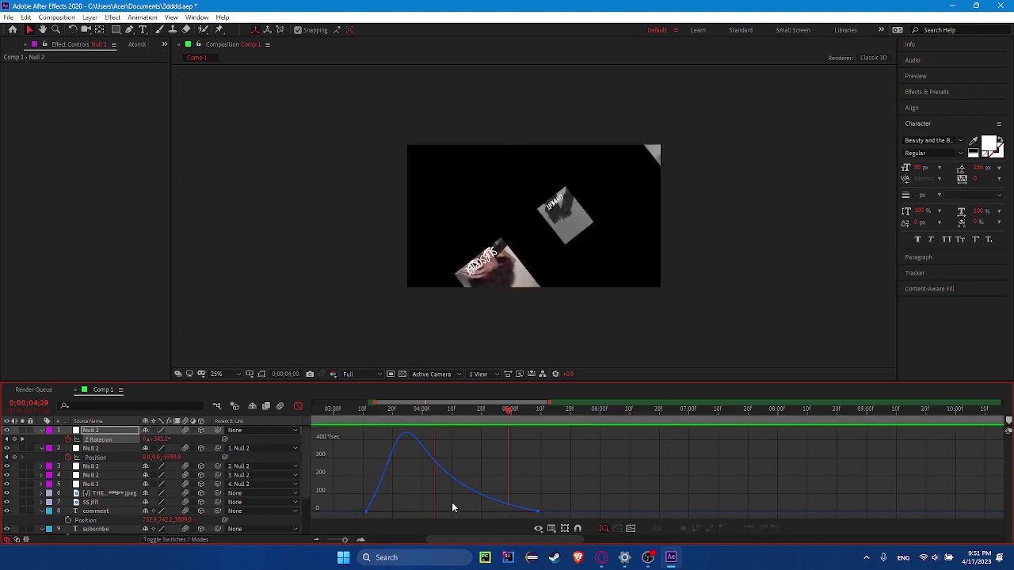
click(298, 406)
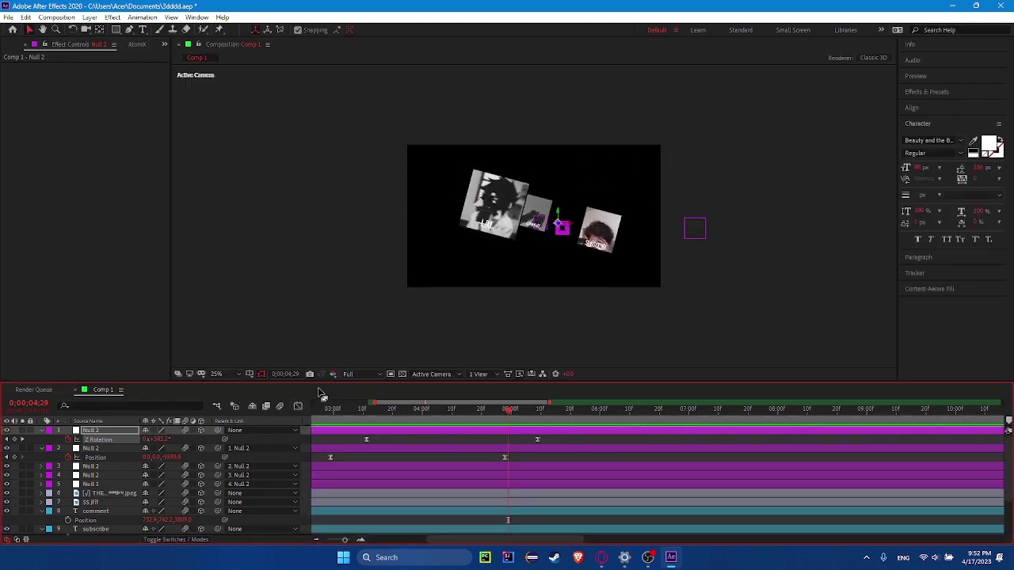
key(shift+F3)
drag(393, 514, 419, 513)
drag(509, 513, 487, 514)
key(space)
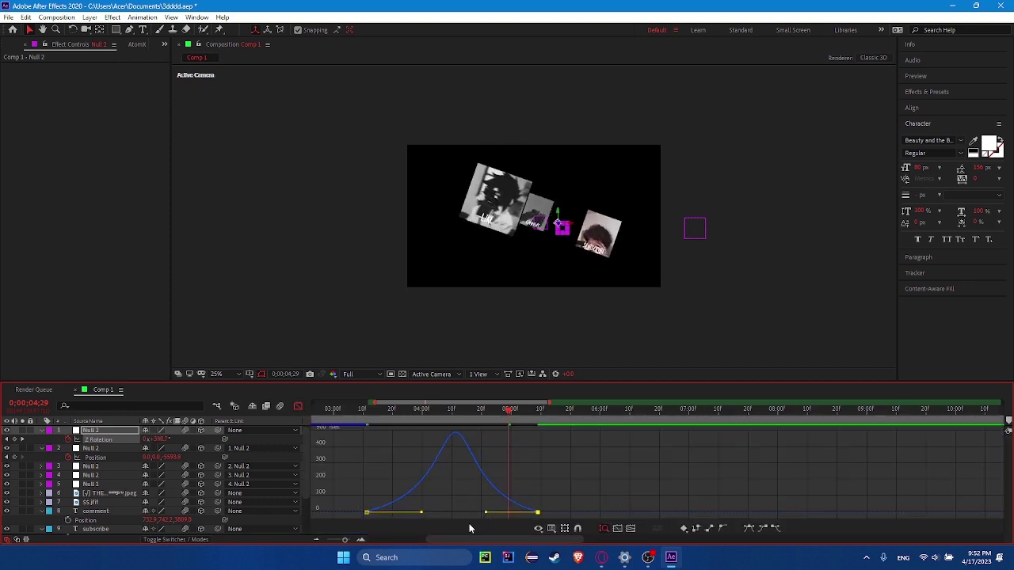
Fine-tune the influences so speed spikes near 500°/sec then tapers, previewing each change.
drag(485, 513, 494, 513)
drag(421, 513, 402, 513)
drag(494, 513, 473, 513)
key(space)
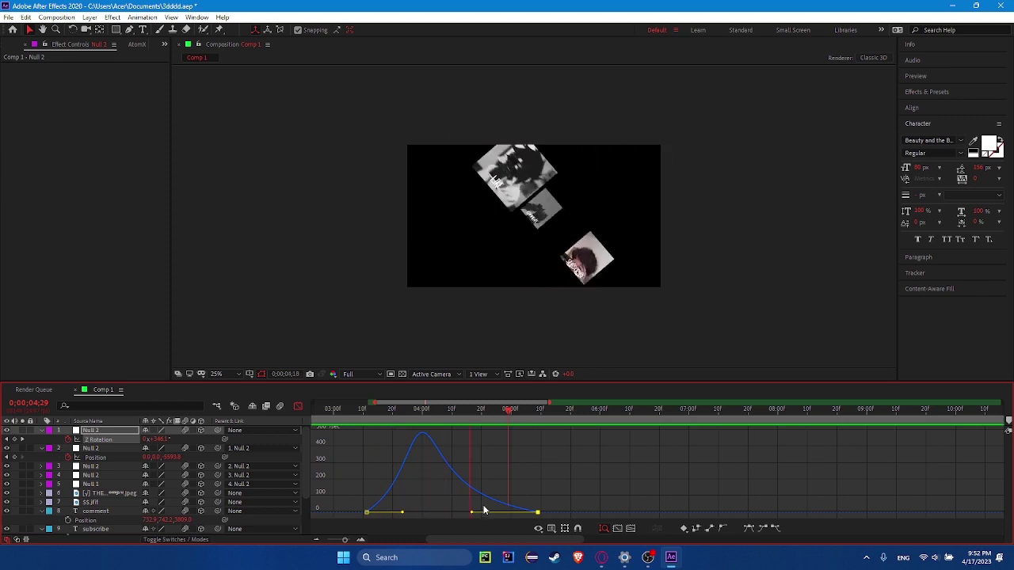
drag(401, 513, 392, 513)
drag(472, 513, 466, 513)
key(space)
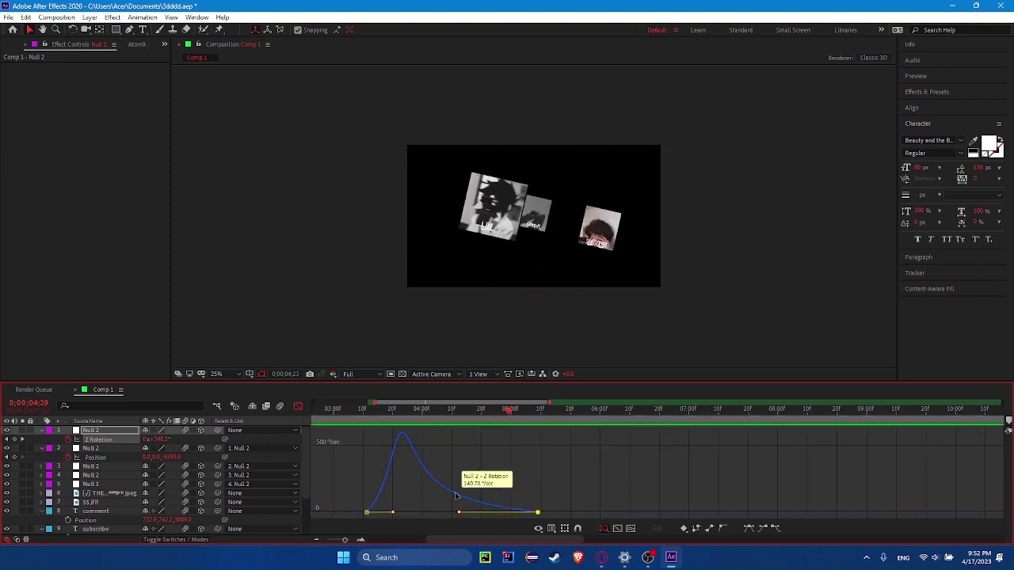
drag(394, 513, 402, 513)
right_click(348, 474)
click(380, 461)
right_click(412, 476)
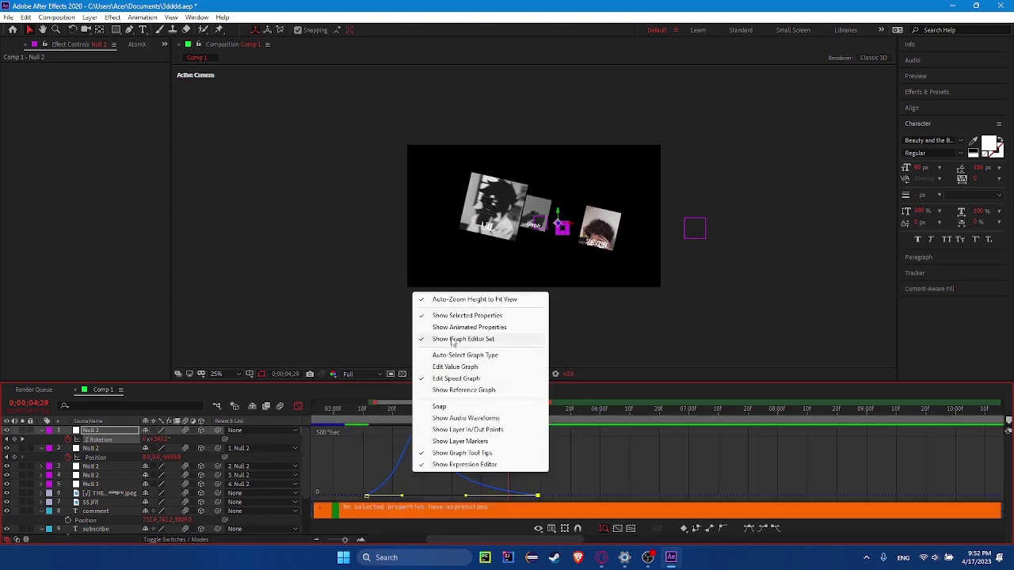
Drag the Z Rotation value-graph bezier handles into an S-curve from 0 to about 300°.
click(456, 367)
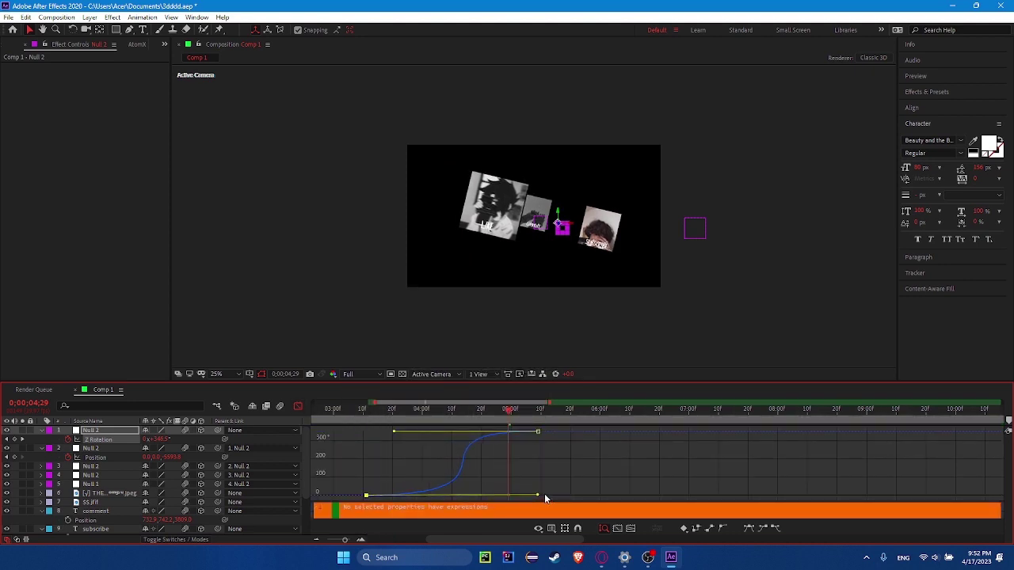
drag(394, 431, 366, 432)
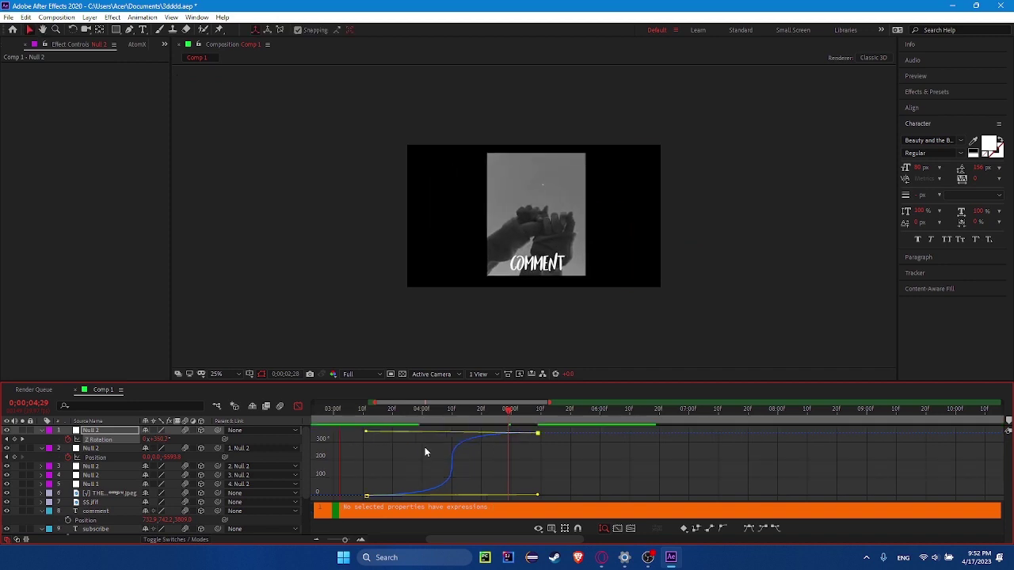
drag(366, 431, 447, 435)
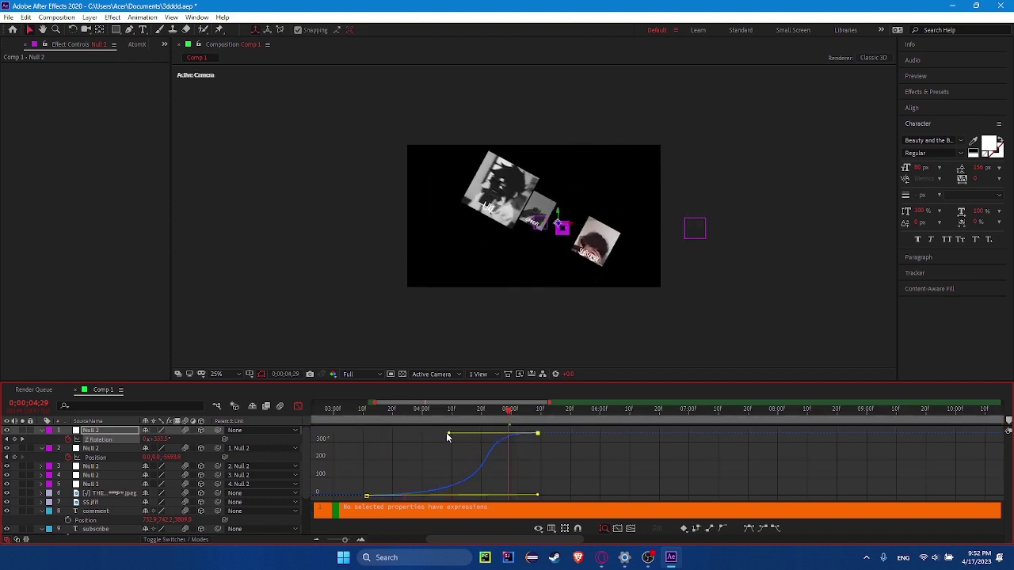
drag(537, 495, 459, 495)
key(space)
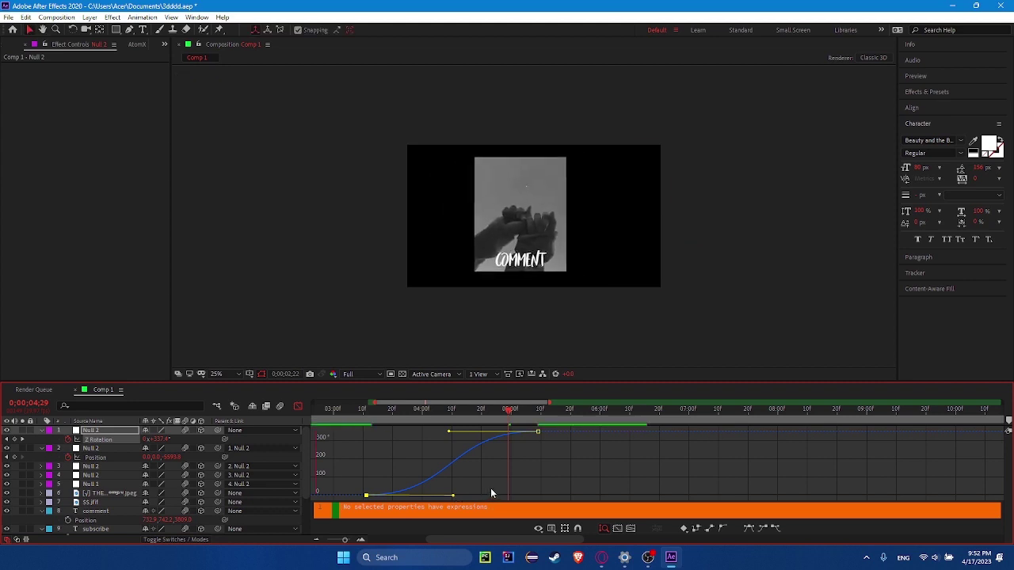
drag(451, 433, 546, 469)
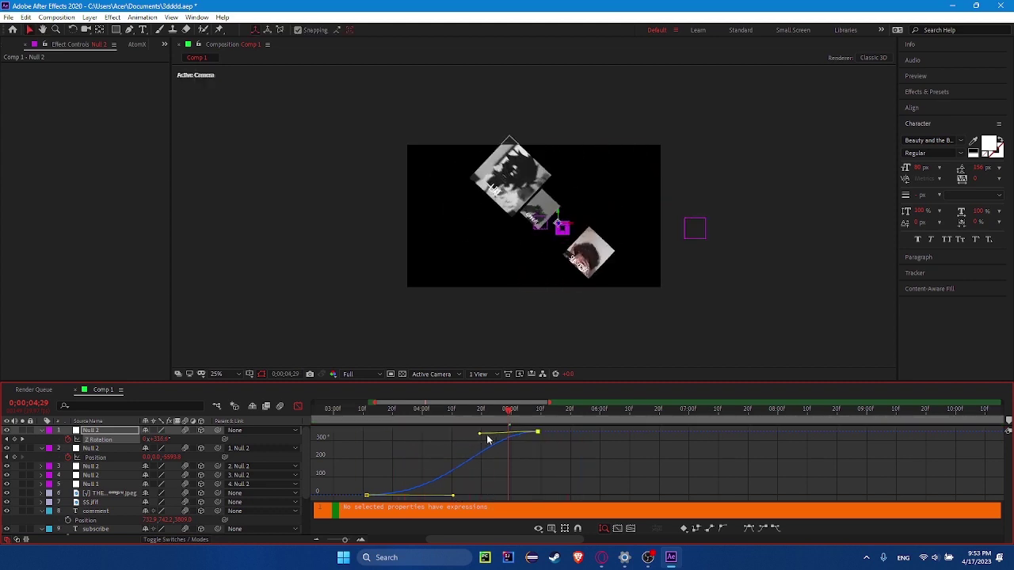
key(ctrl+z)
key(ctrl+z)
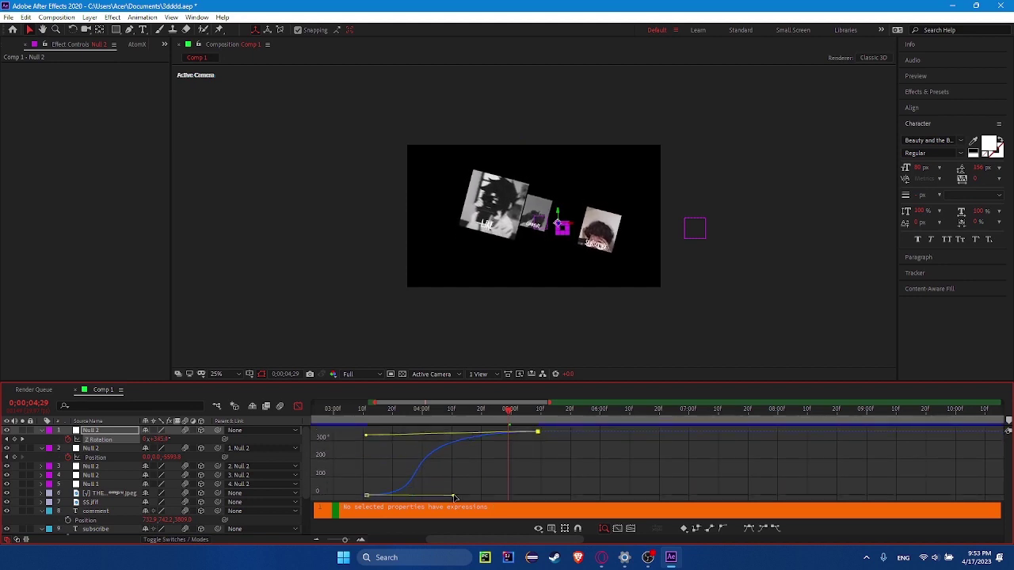
drag(366, 482, 452, 494)
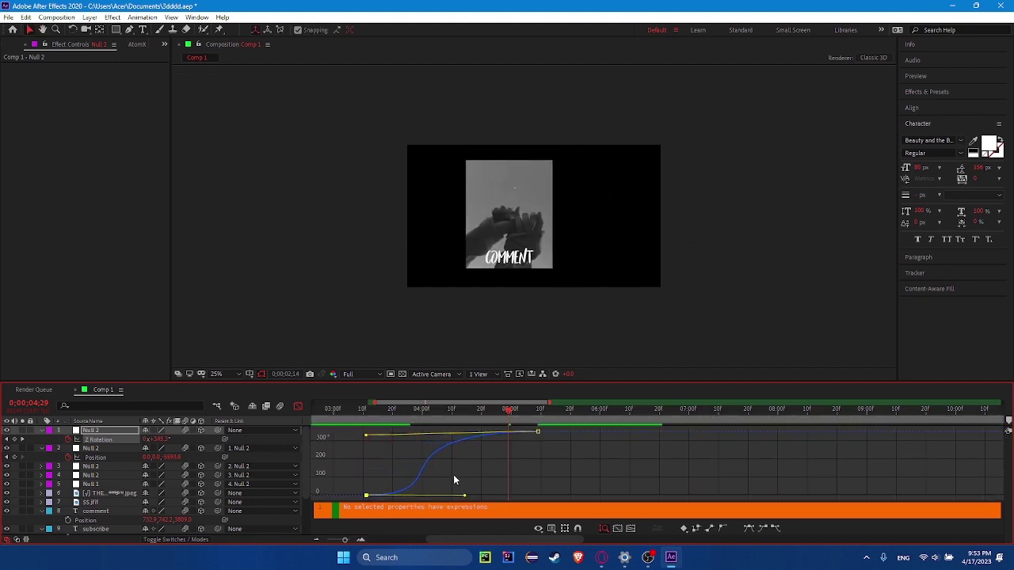
click(298, 406)
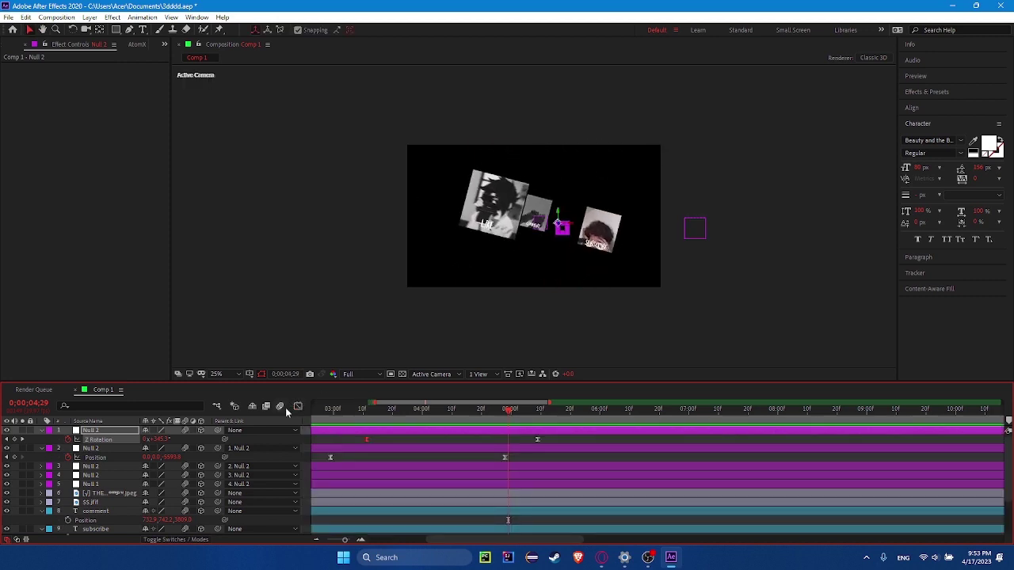
key(space)
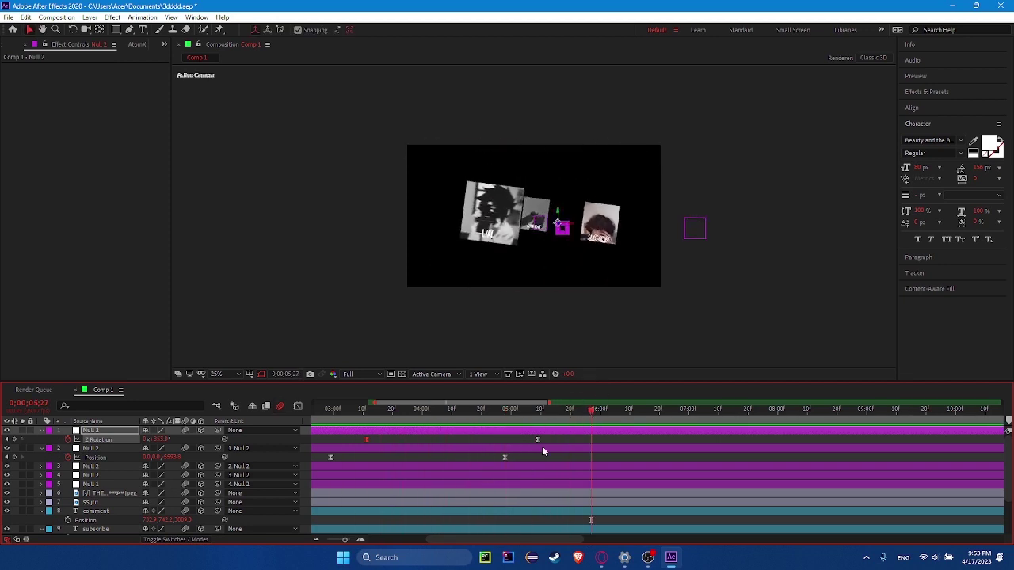
key(space)
key(semicolon)
key(ctrl+alt+shift+y)
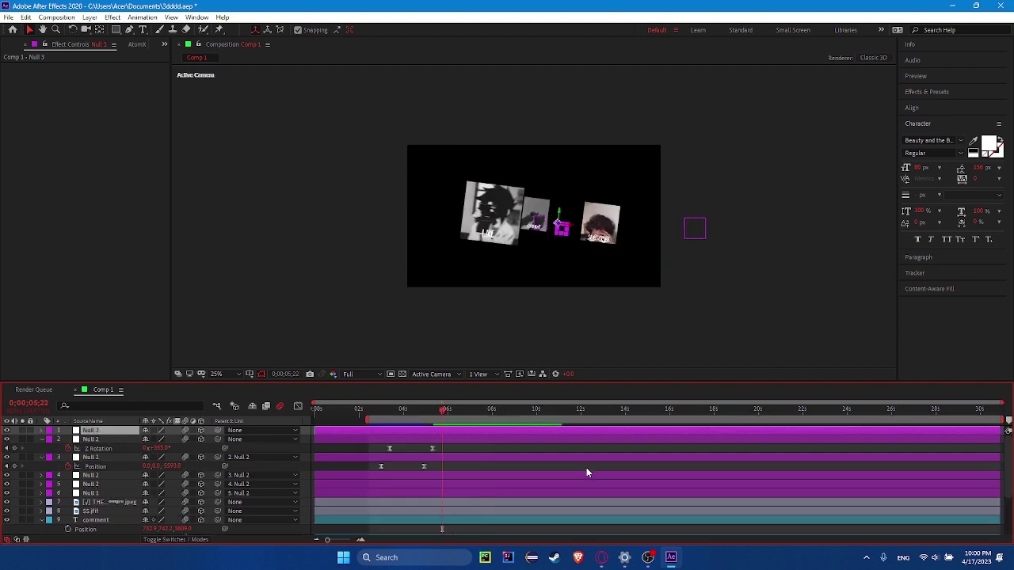
key(Delete)
key(Home)
key(space)
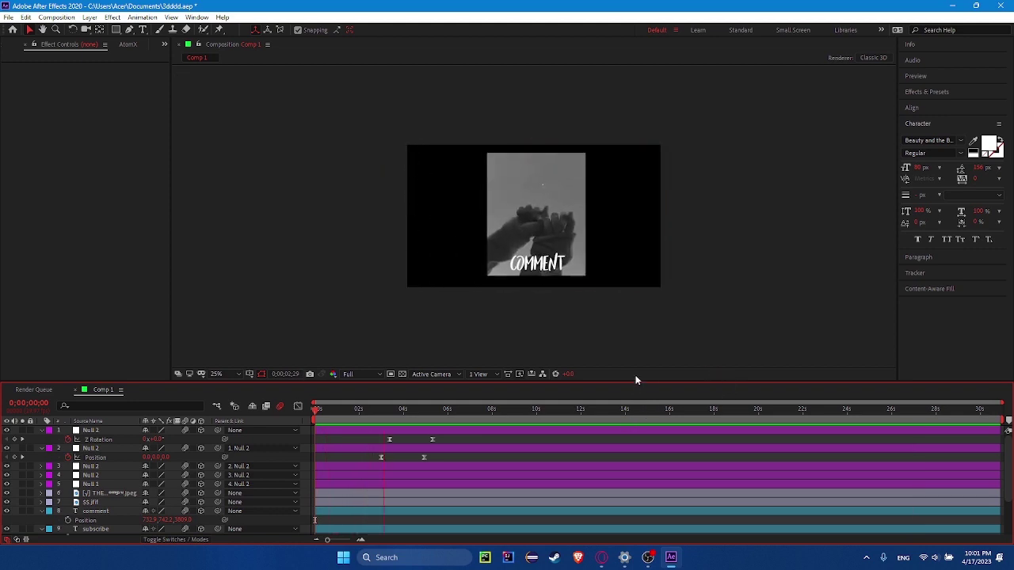
Stop playback and collapse the comment, subscribe, like and both Null 2 property rows.
click(465, 467)
scroll(238, 499, down, 2)
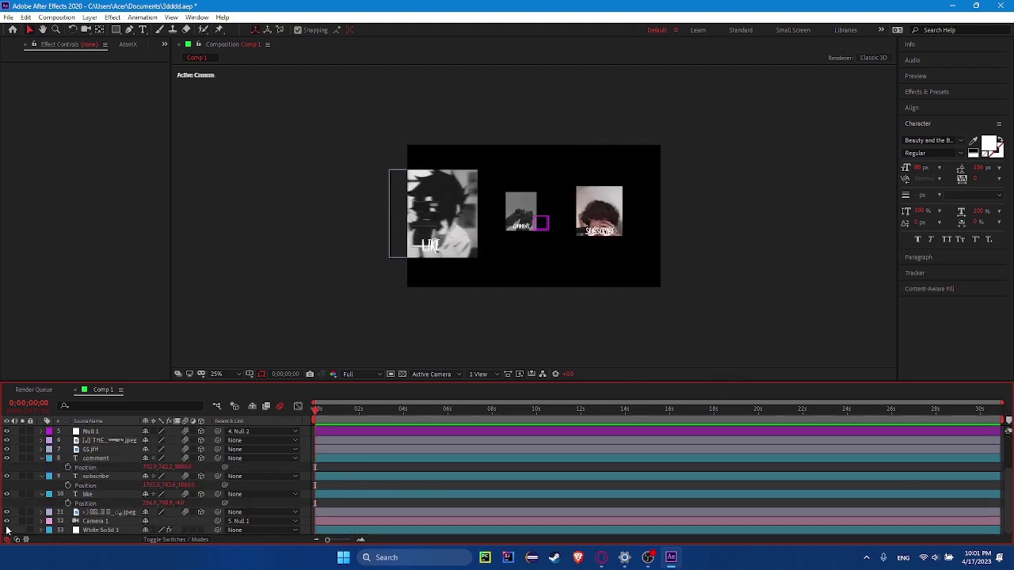
click(41, 459)
click(41, 476)
click(41, 494)
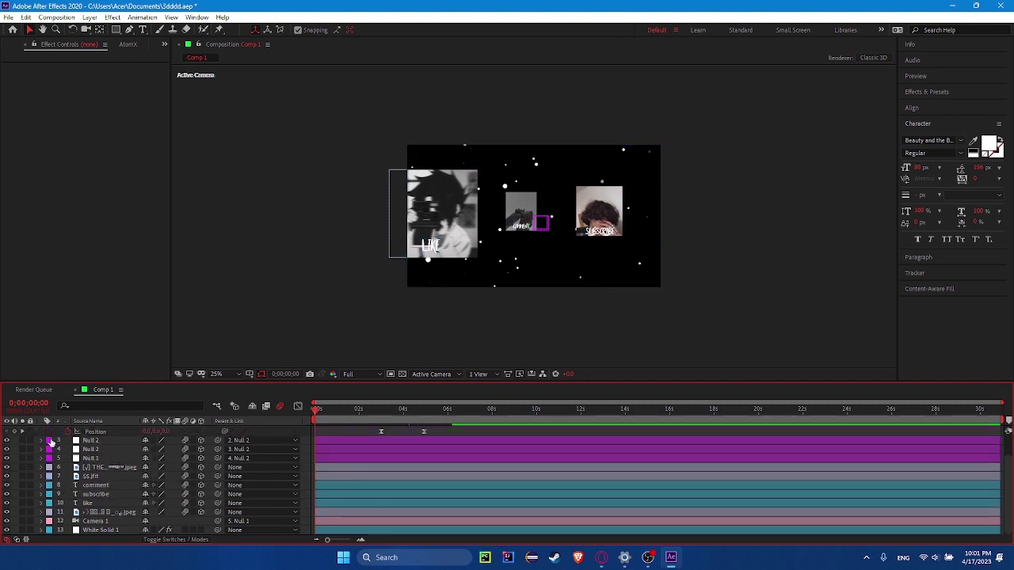
scroll(133, 460, up, 1)
click(41, 431)
click(42, 439)
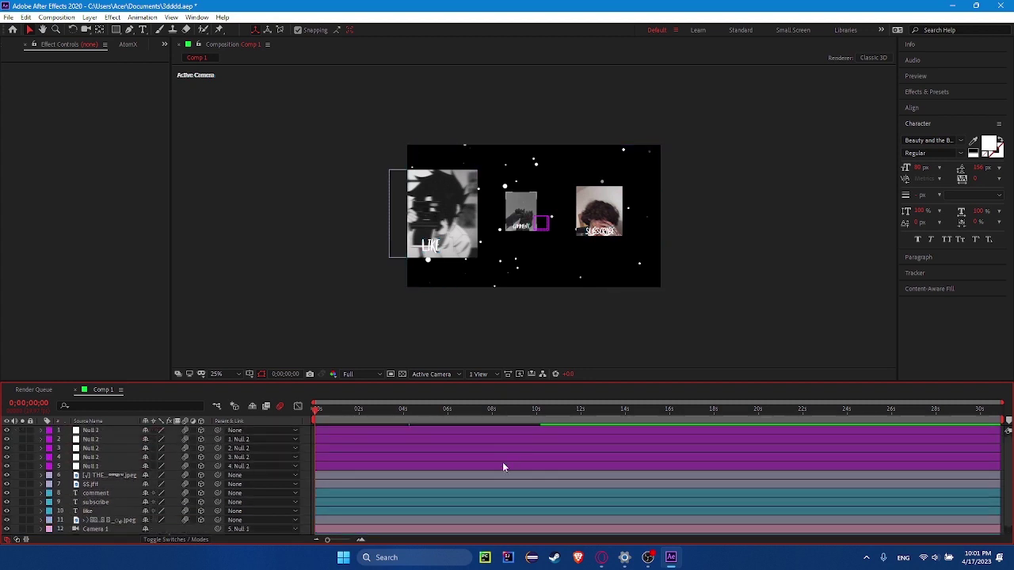
Add a new adjustment layer from the Layer > New menu.
click(83, 17)
mouse_move(107, 29)
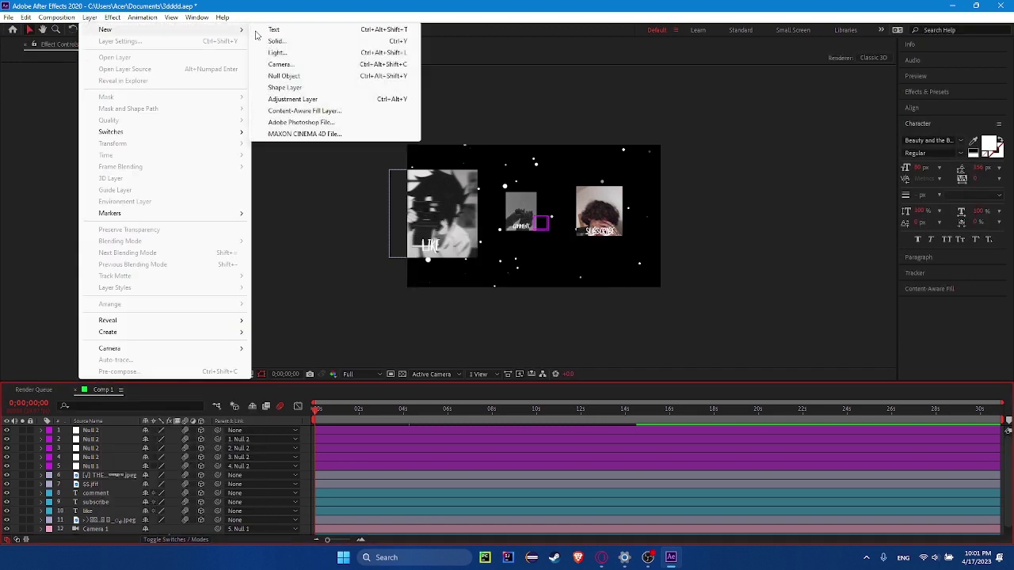
click(293, 98)
Apply the Quality 1 animation preset to Adjustment Layer 1, dismissing the missing-effects warning.
click(923, 91)
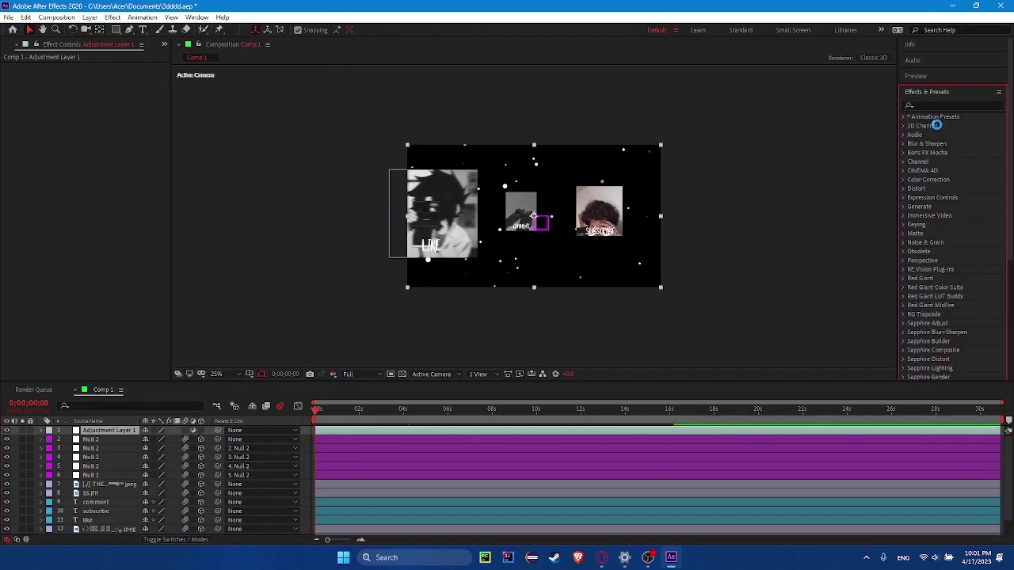
click(904, 117)
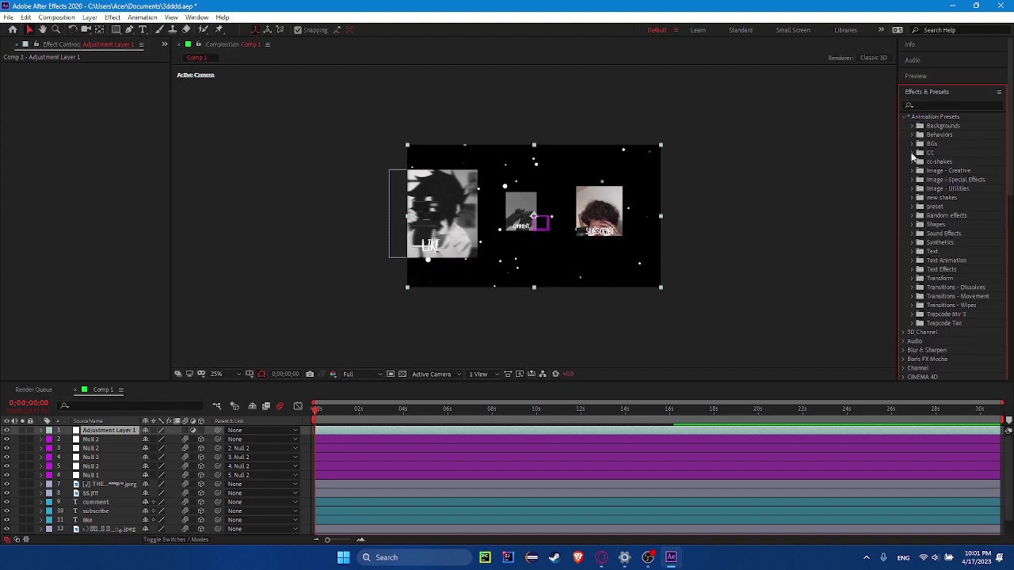
click(912, 153)
double_click(940, 171)
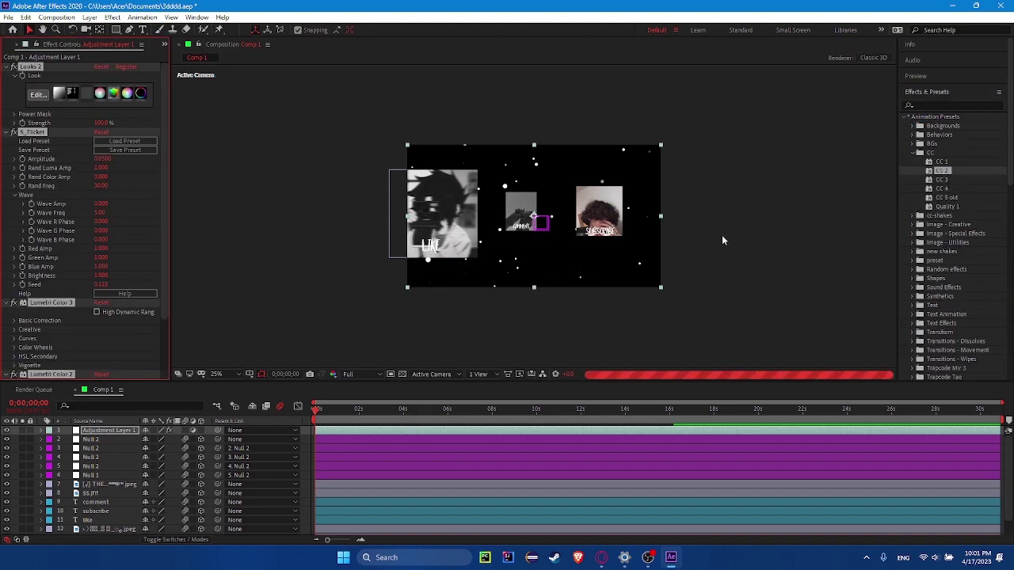
double_click(940, 163)
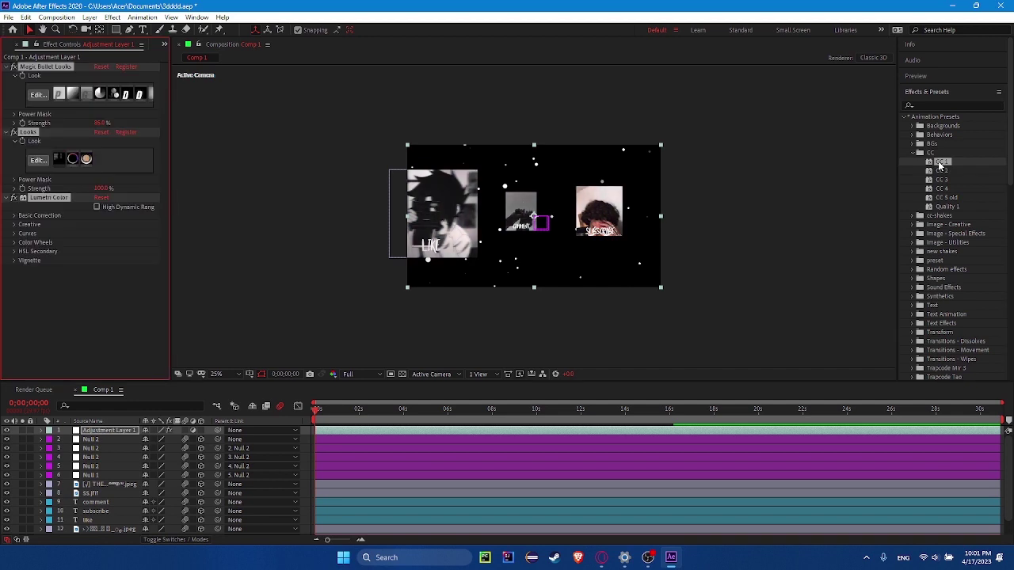
double_click(947, 206)
click(657, 316)
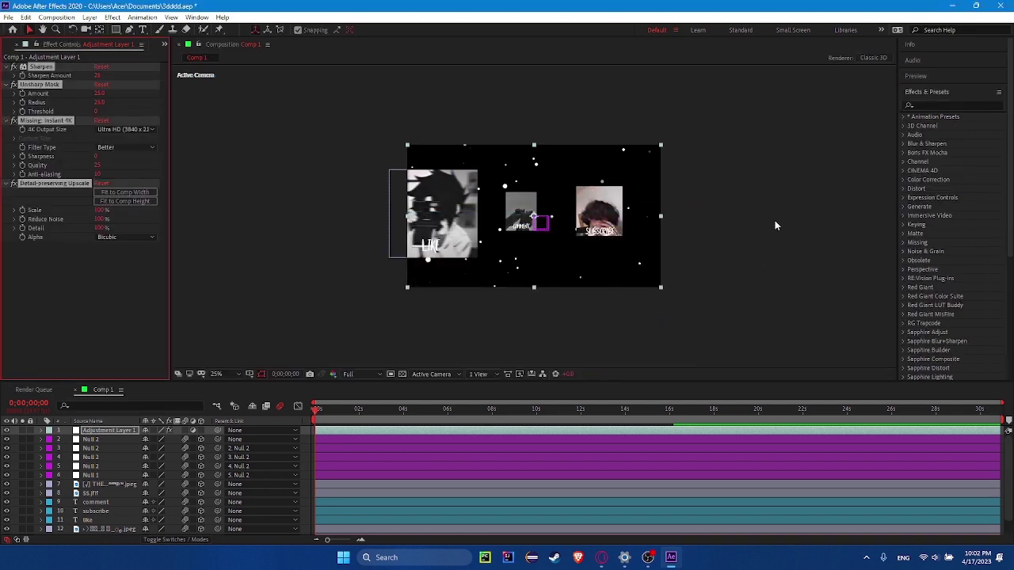
click(18, 252)
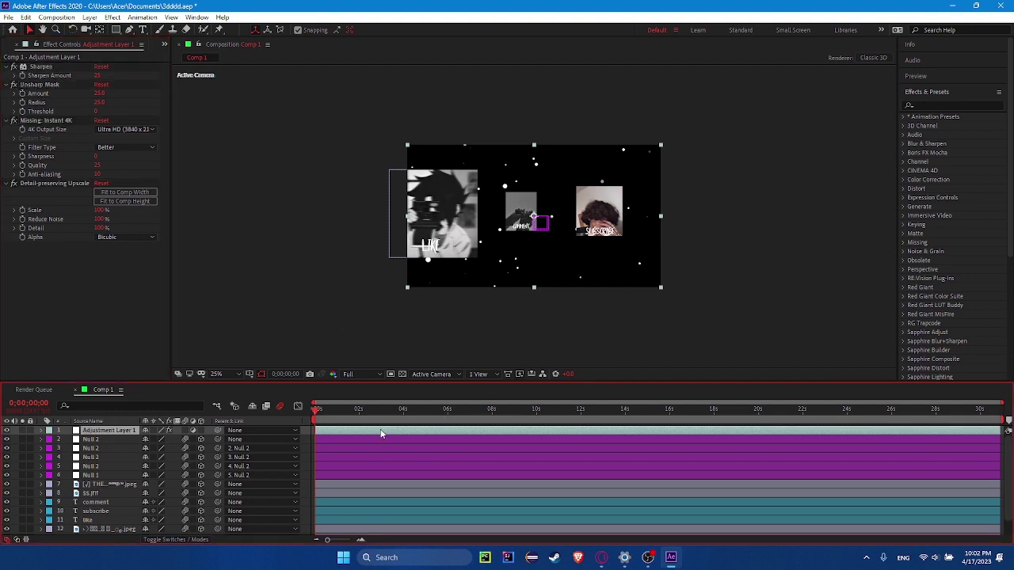
Duplicate the adjustment layer and strip all its effects.
key(ctrl+d)
key(ctrl+a)
key(Delete)
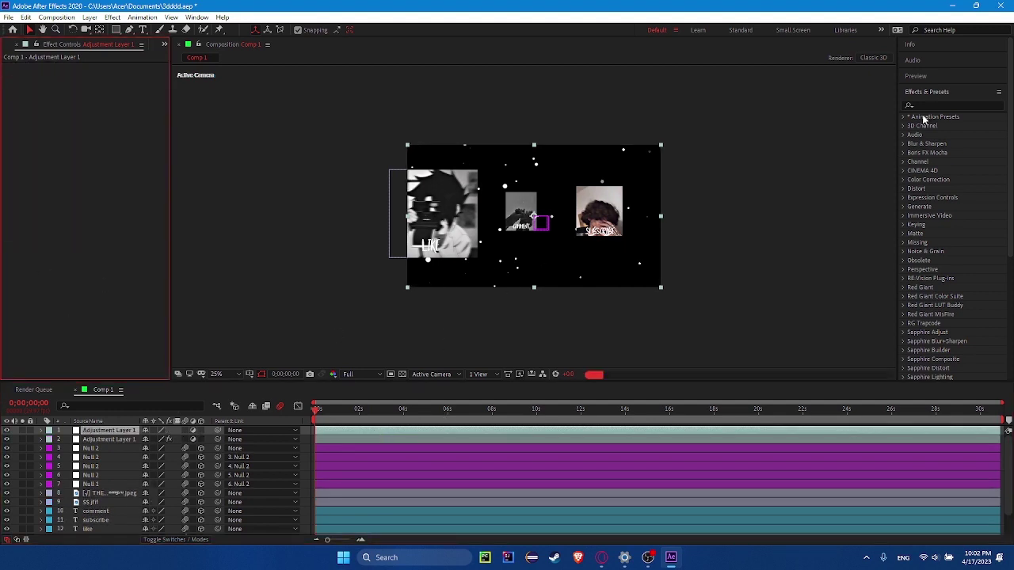
Try CC presets 2, 3 and 5 old on the copy, then expand Image - Special Effects.
click(903, 117)
click(912, 152)
double_click(942, 189)
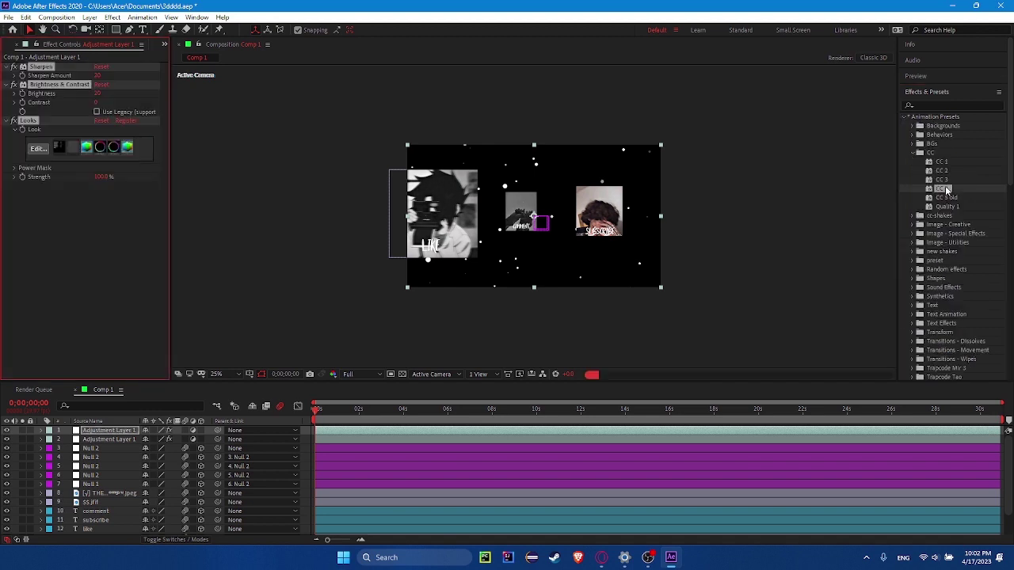
double_click(943, 189)
double_click(942, 181)
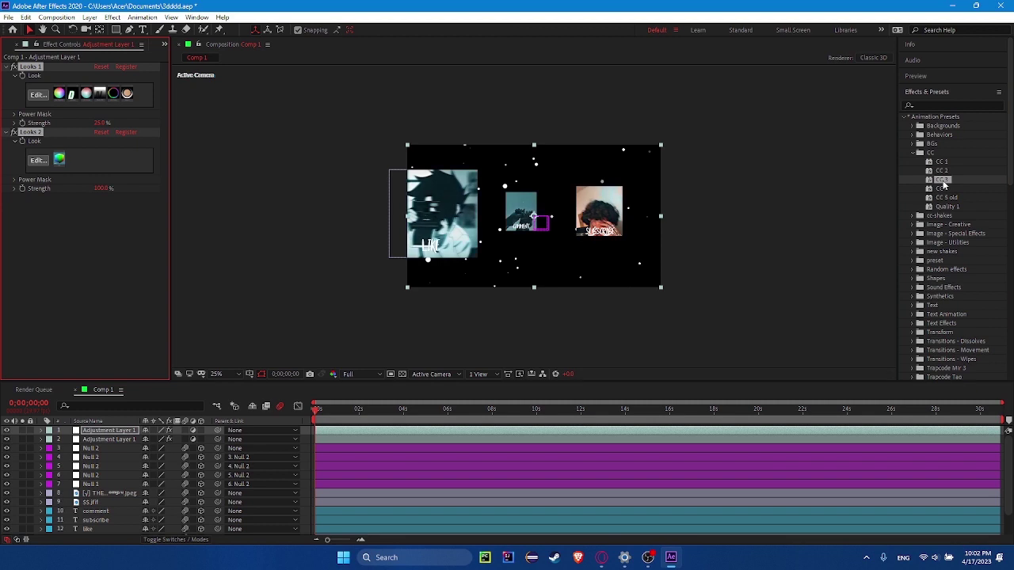
double_click(942, 171)
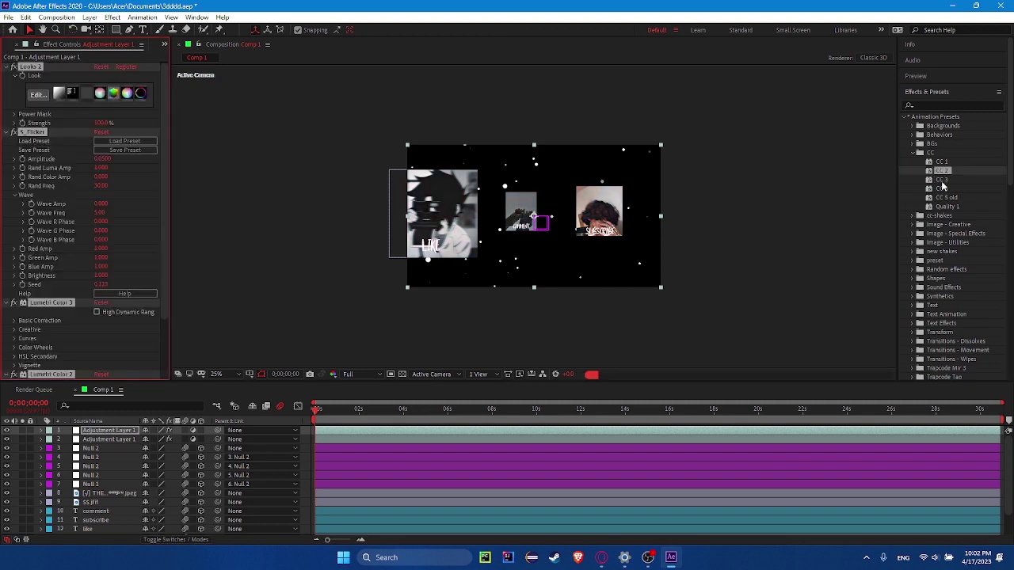
double_click(946, 198)
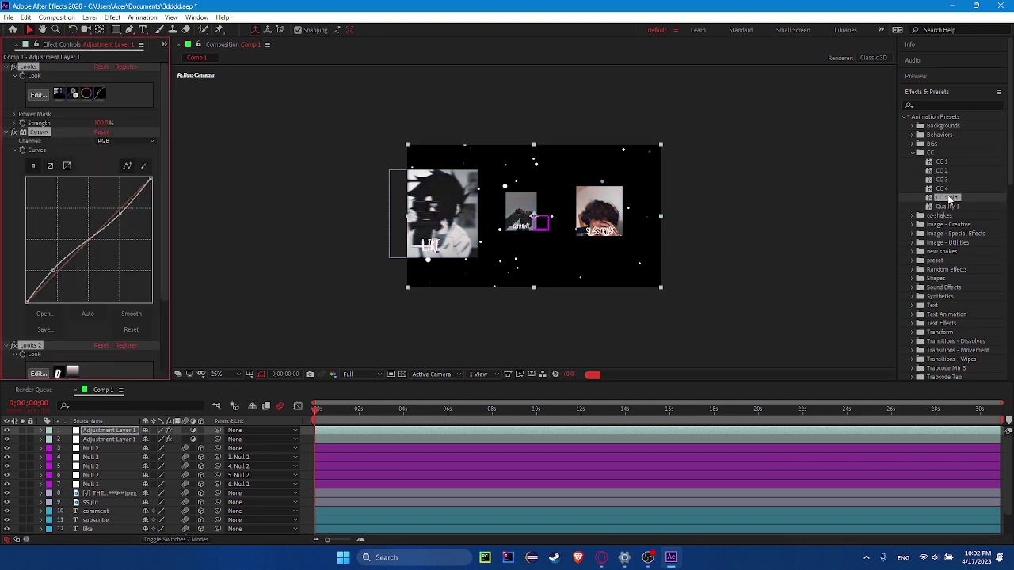
click(556, 312)
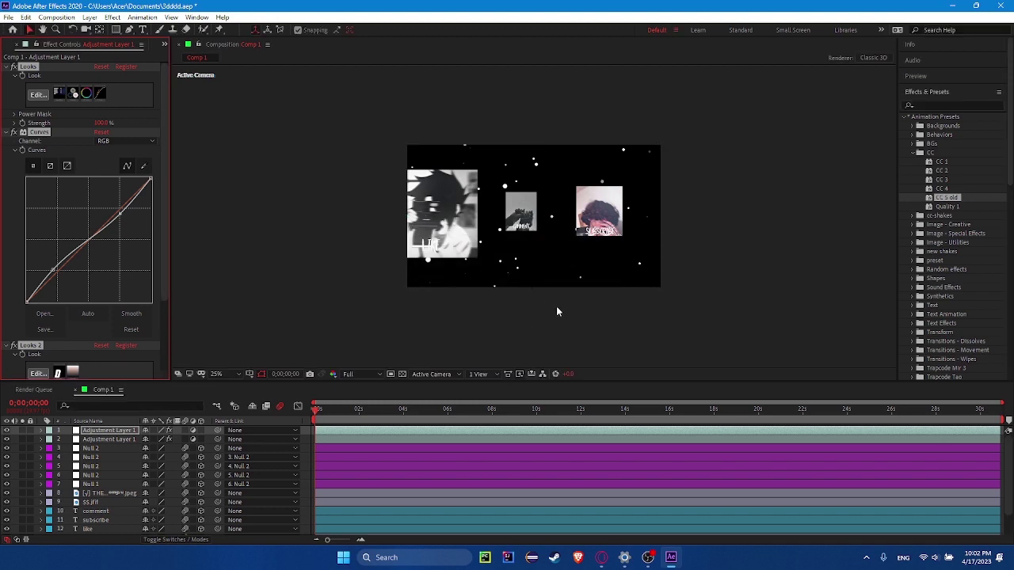
click(911, 153)
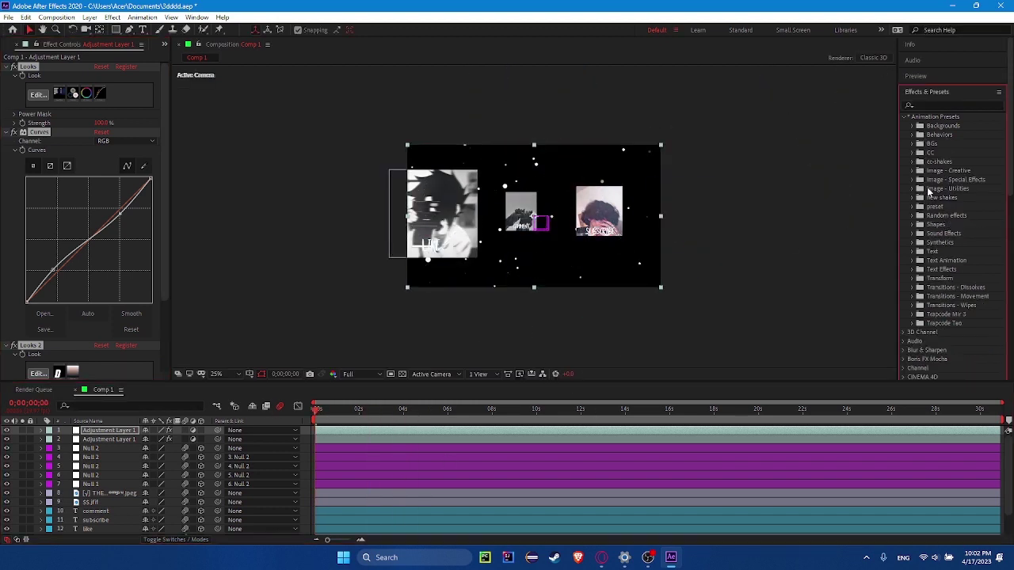
click(914, 181)
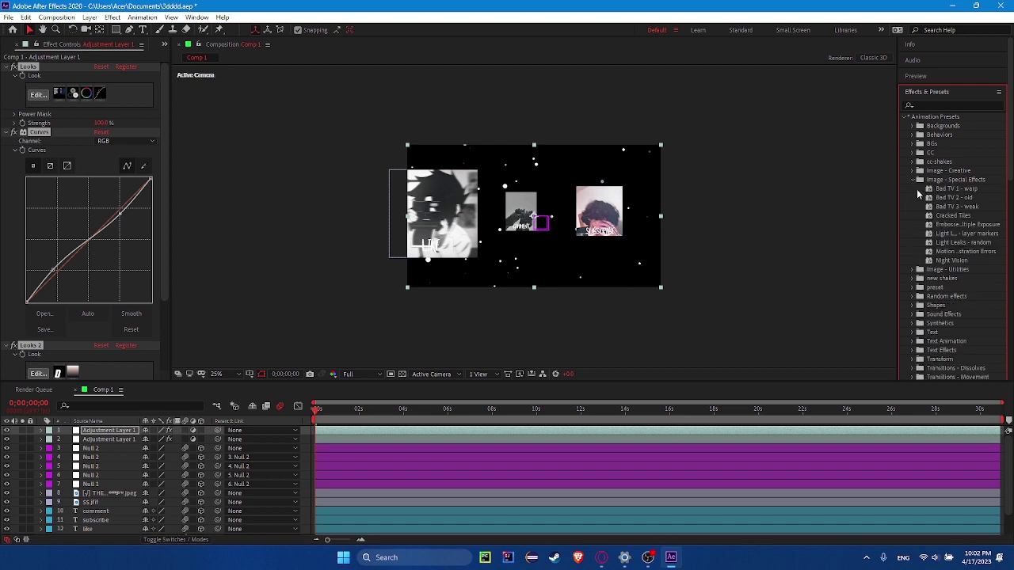
Apply the Light - layer markers preset to the adjustment layer and the LIKE photo.
double_click(965, 235)
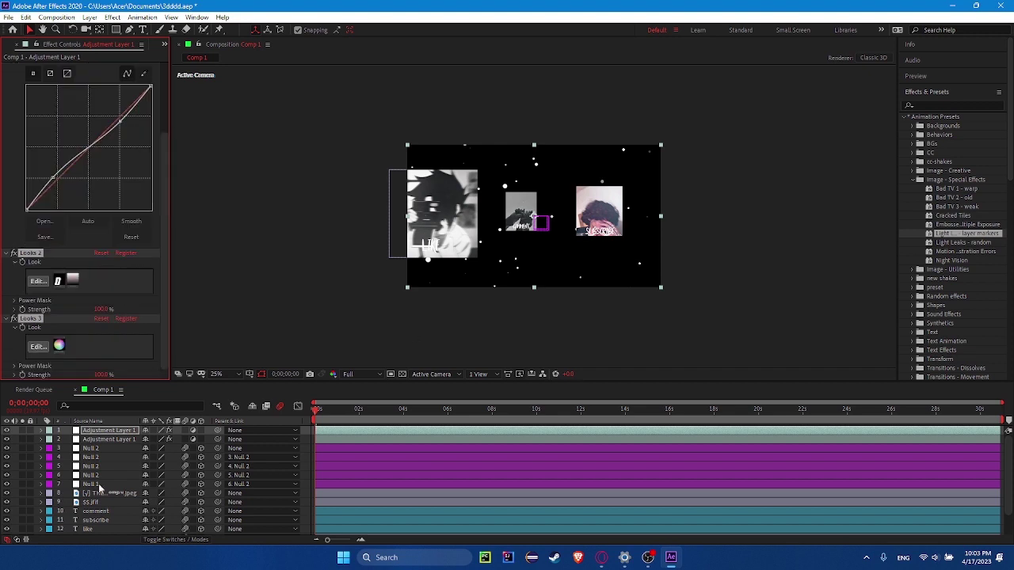
scroll(106, 485, down, 2)
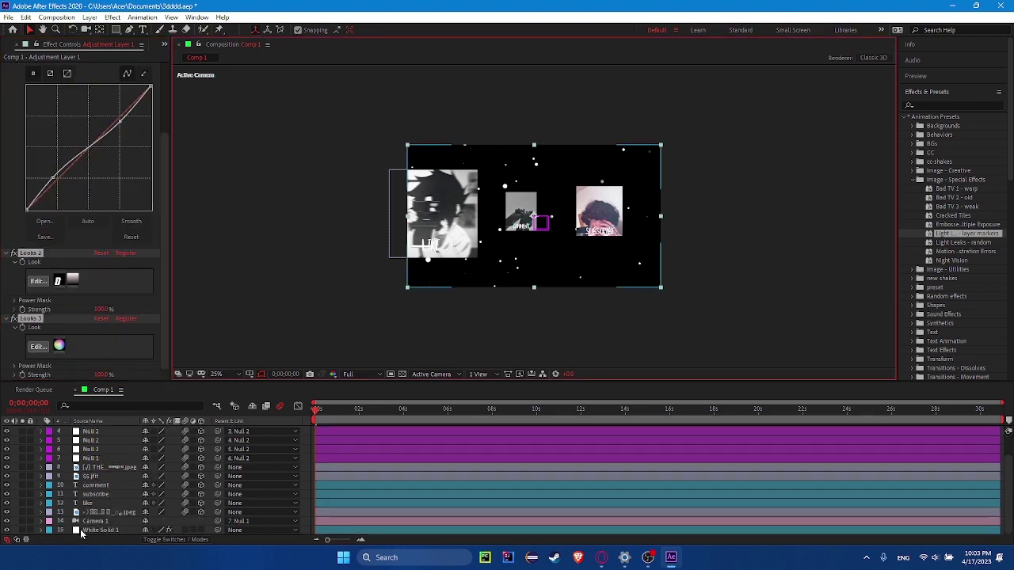
scroll(103, 505, up, 2)
click(440, 218)
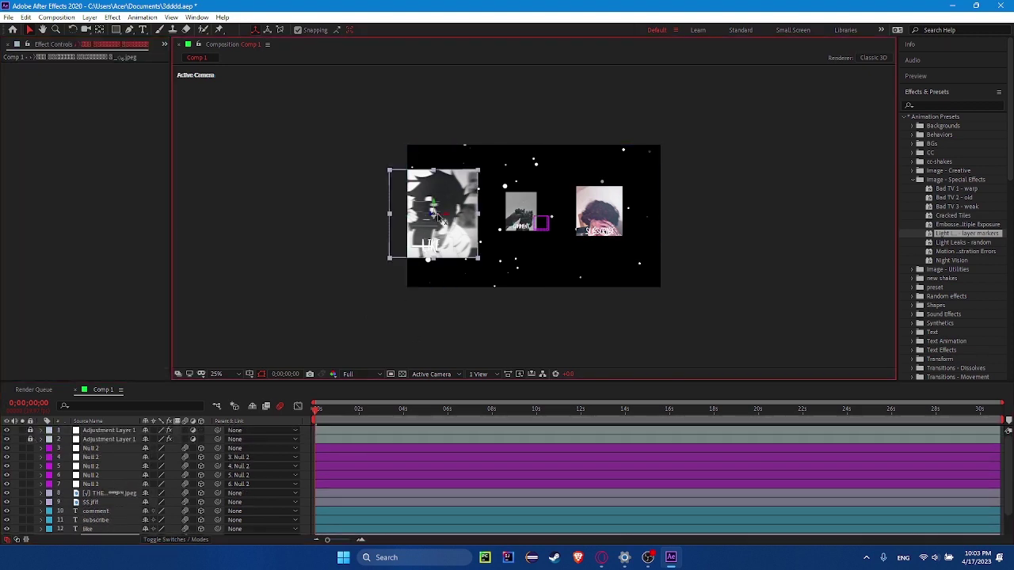
double_click(973, 234)
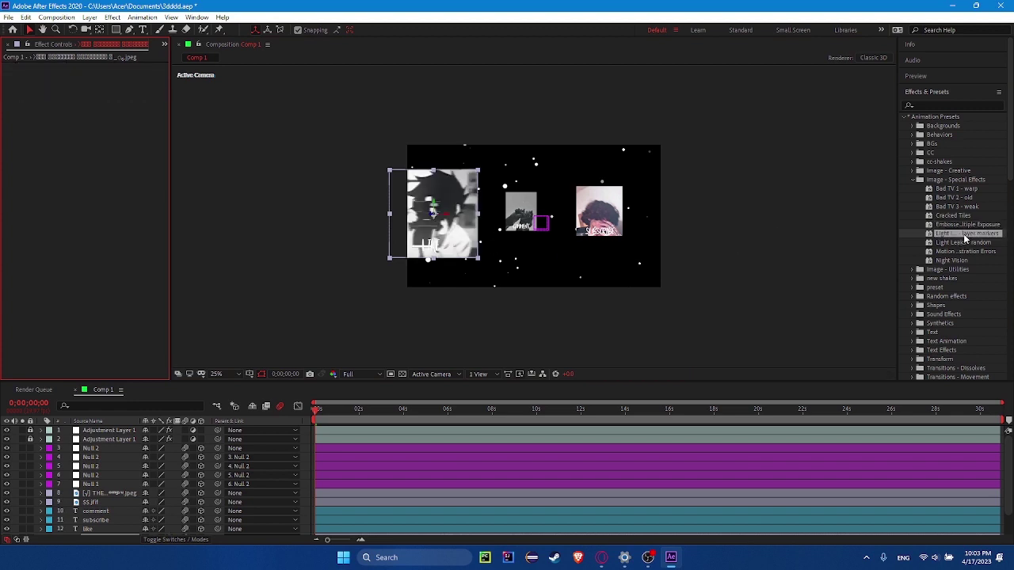
Hide the particle layer and preview the camera animation from about five seconds.
scroll(449, 222, up, 1)
drag(358, 409, 378, 409)
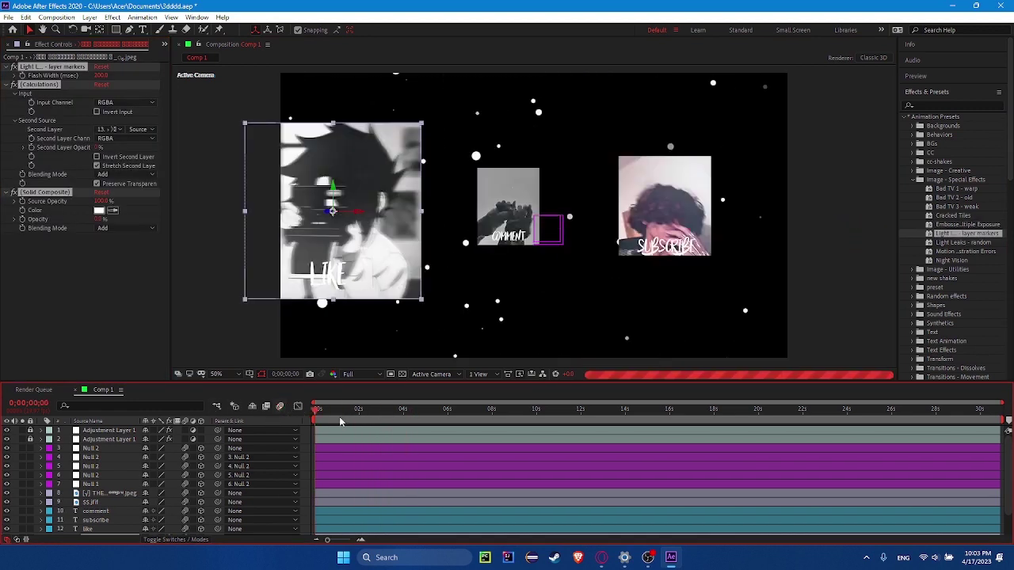
click(6, 530)
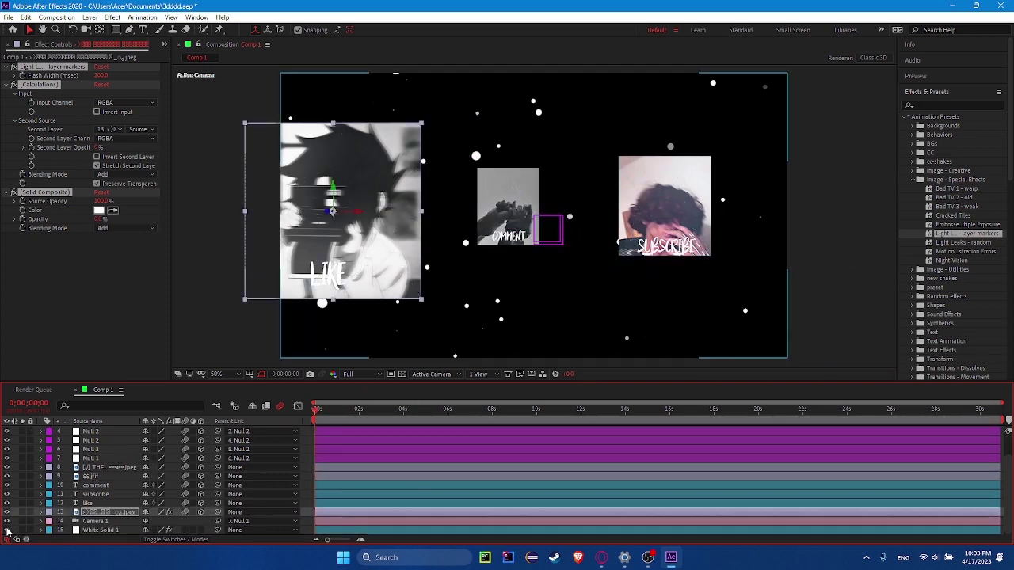
click(440, 415)
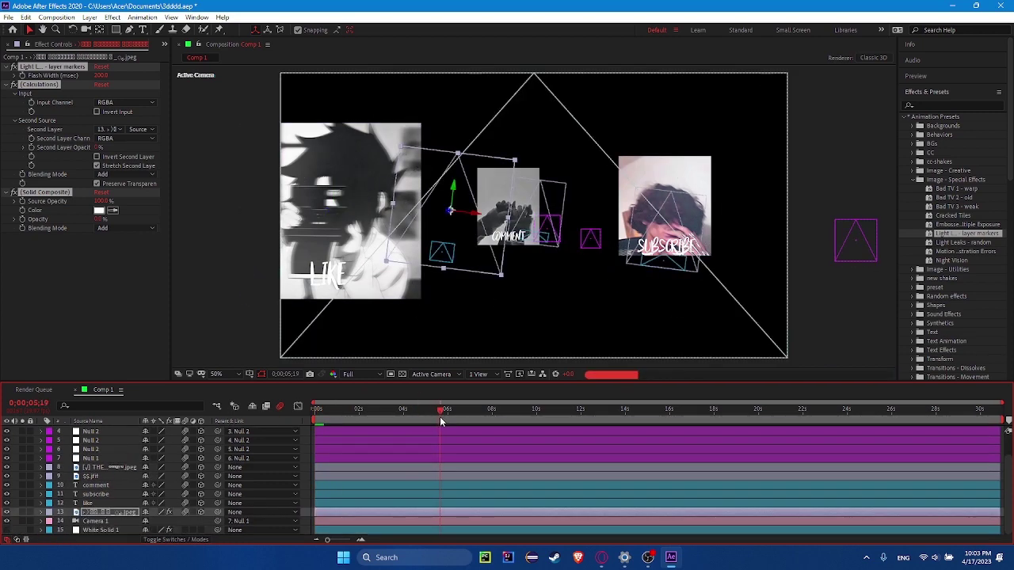
key(Home)
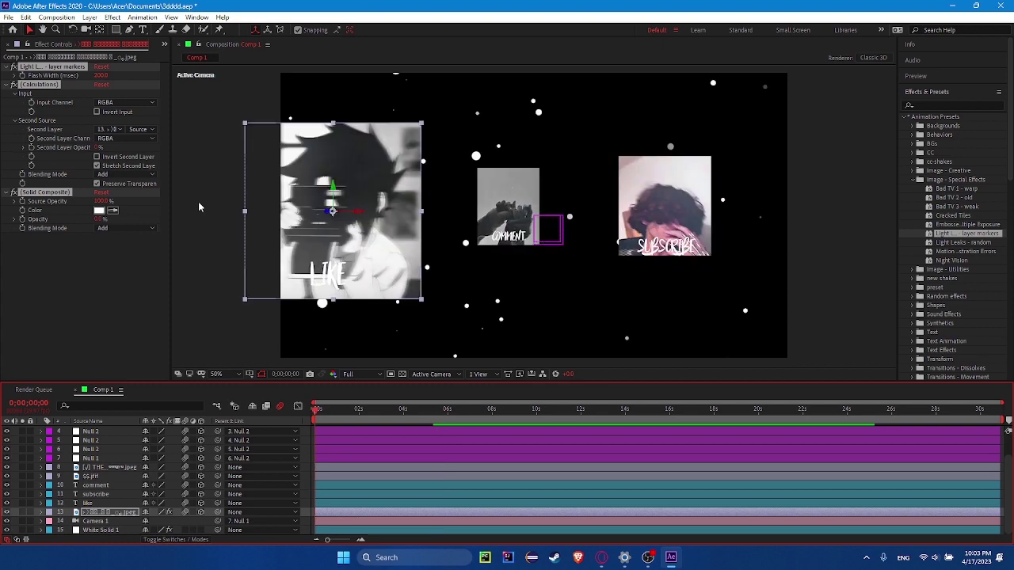
click(910, 170)
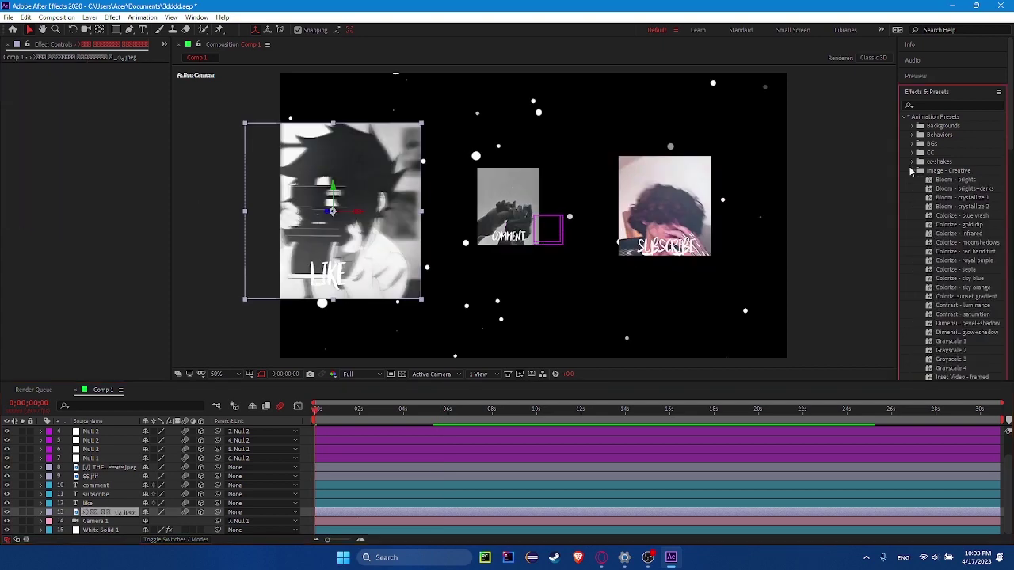
scroll(970, 263, down, 5)
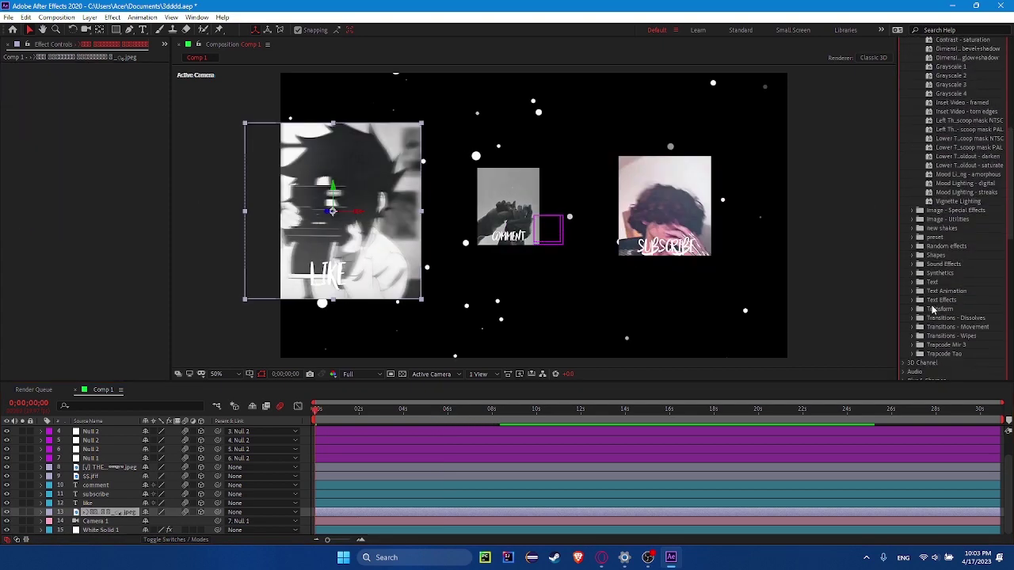
click(918, 246)
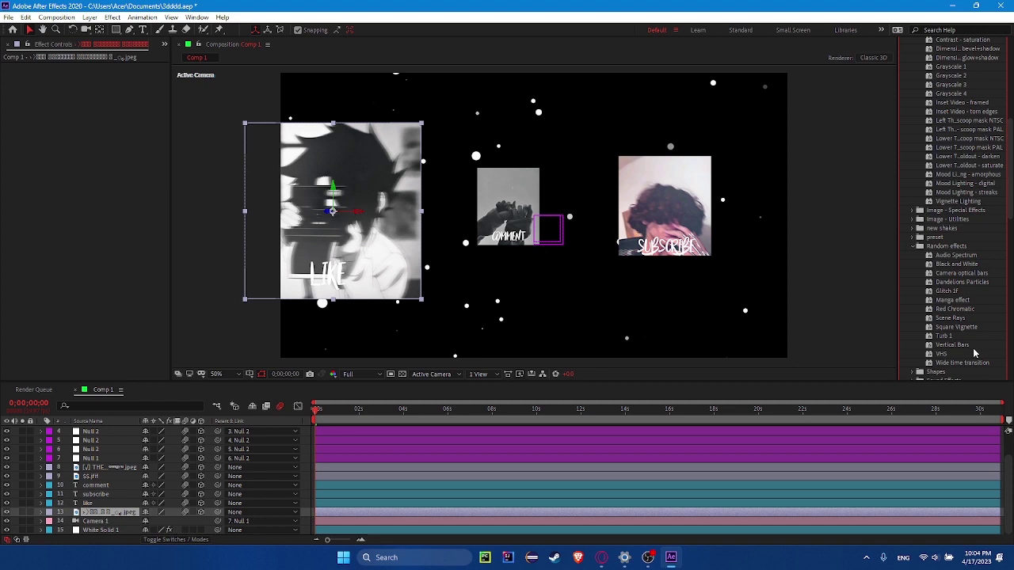
double_click(953, 299)
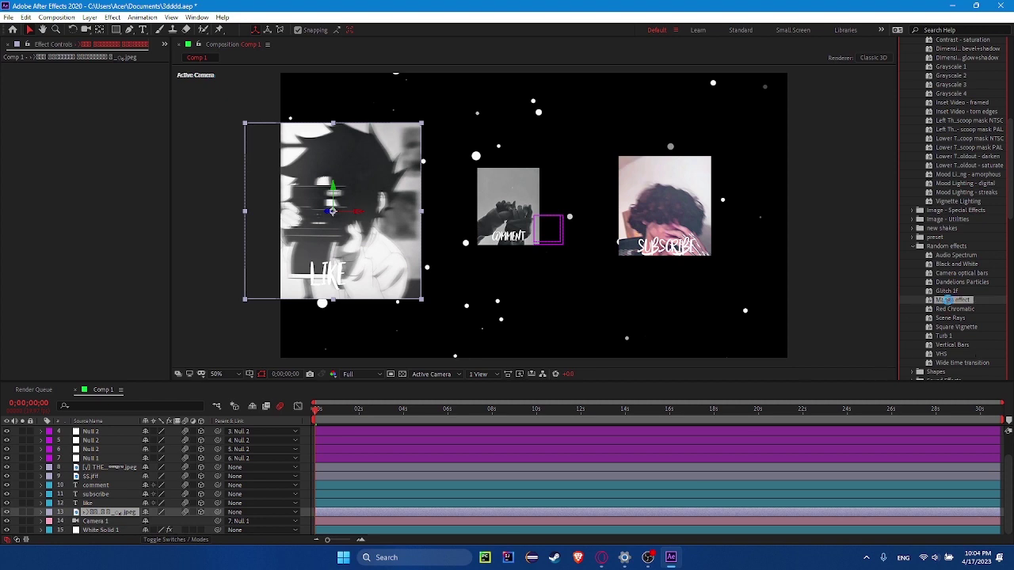
key(ctrl+z)
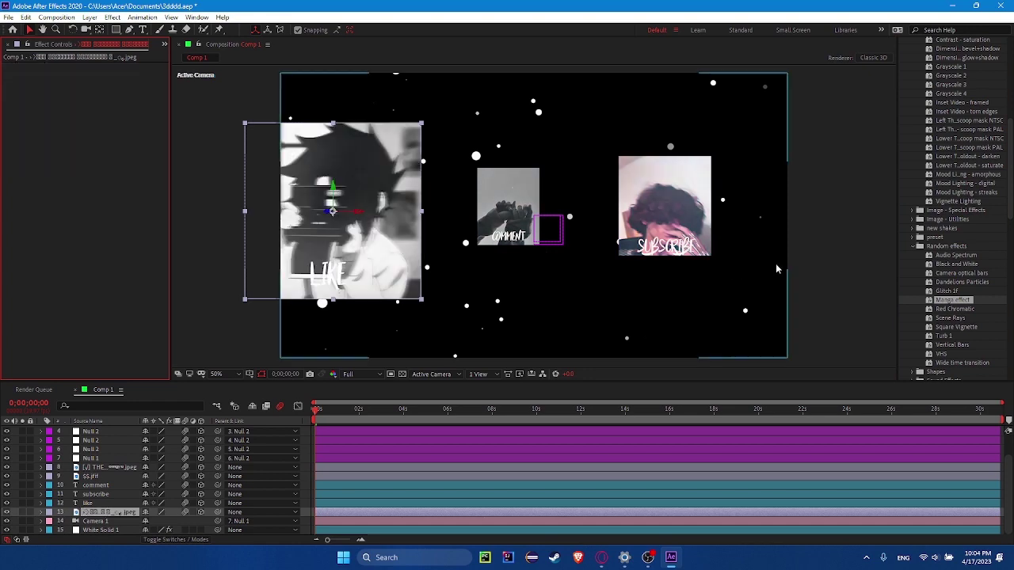
double_click(941, 353)
click(656, 334)
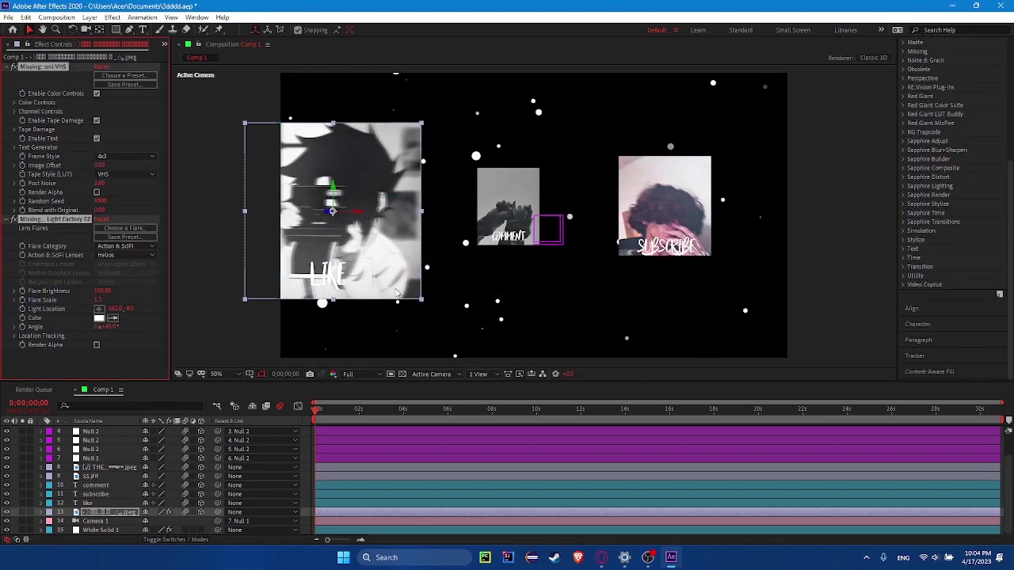
key(comma)
key(comma)
key(ctrl+z)
scroll(943, 198, up, 10)
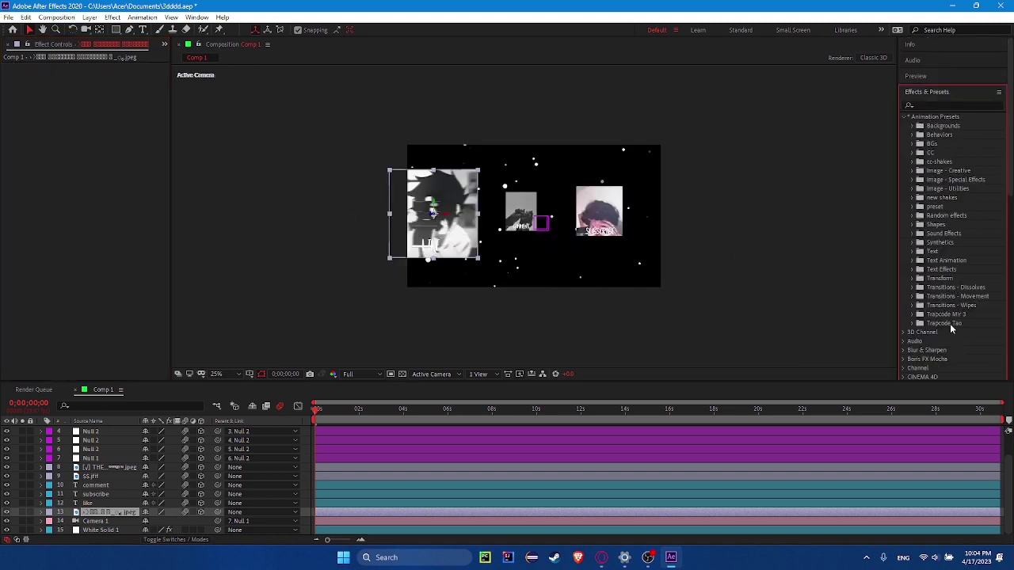
Try the Edge Glow 1 preset on the photo and dismiss the missing-effects warning.
click(911, 207)
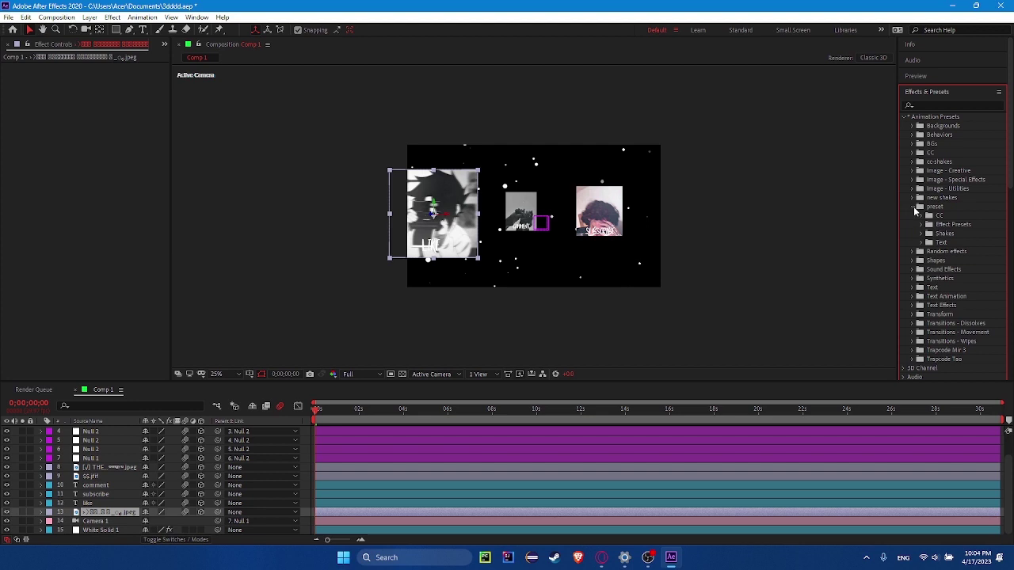
click(923, 225)
scroll(980, 262, down, 1)
double_click(959, 288)
click(658, 317)
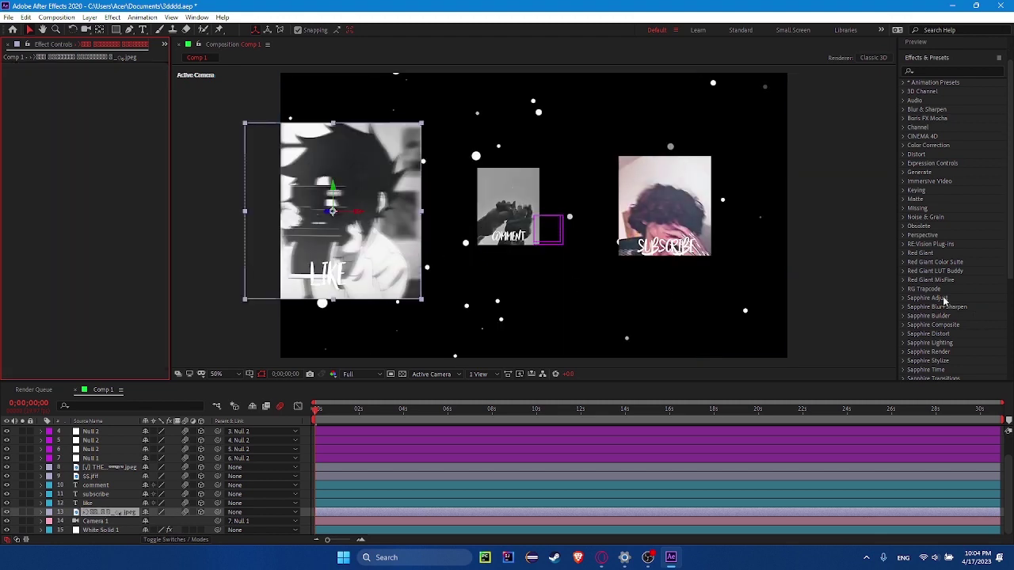
Apply the 'glow' search's glow-and-shadow preset to LIKE, then paste it onto COMMENT and SUBSCRIBE.
click(928, 71)
text(glow)
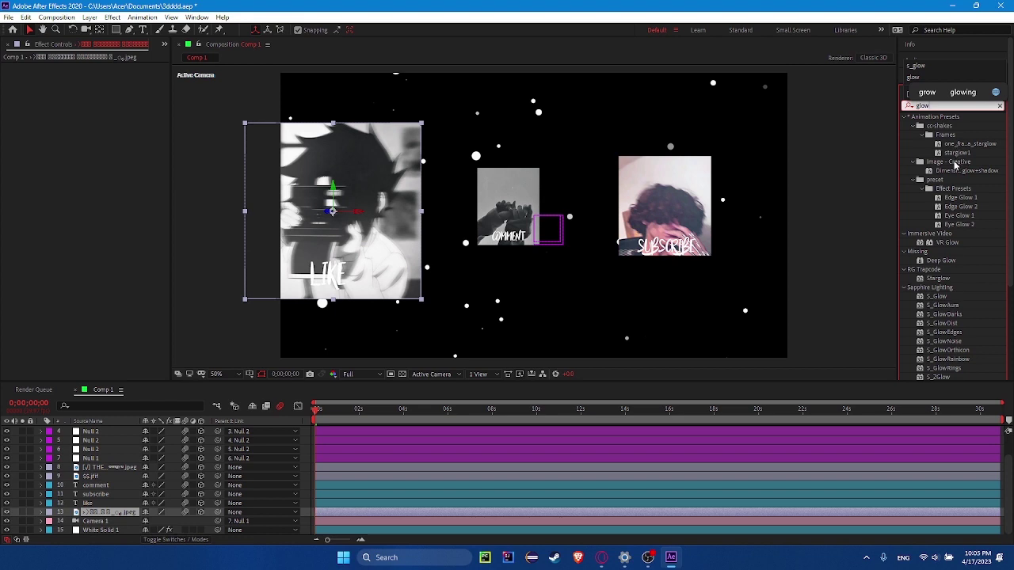
double_click(959, 172)
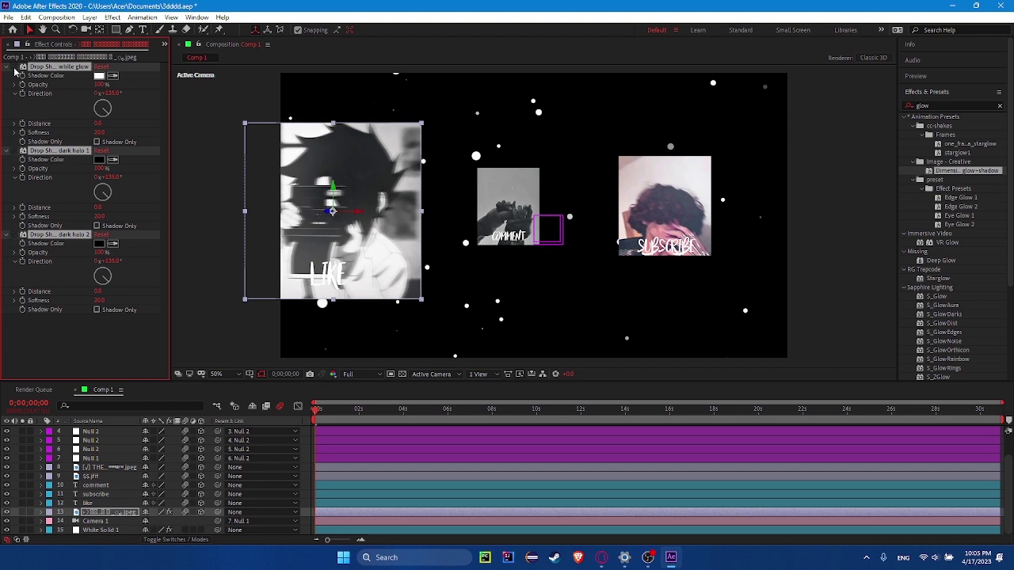
click(519, 204)
key(ctrl+v)
click(702, 207)
key(ctrl+v)
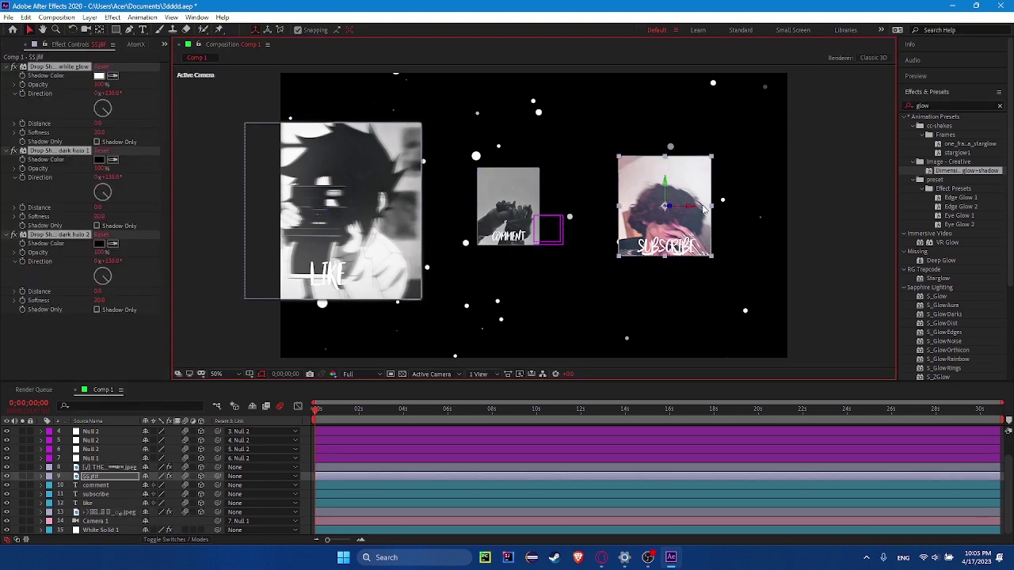
Enable Shadow Only on the white glow shadow, then select the particle layer.
click(108, 84)
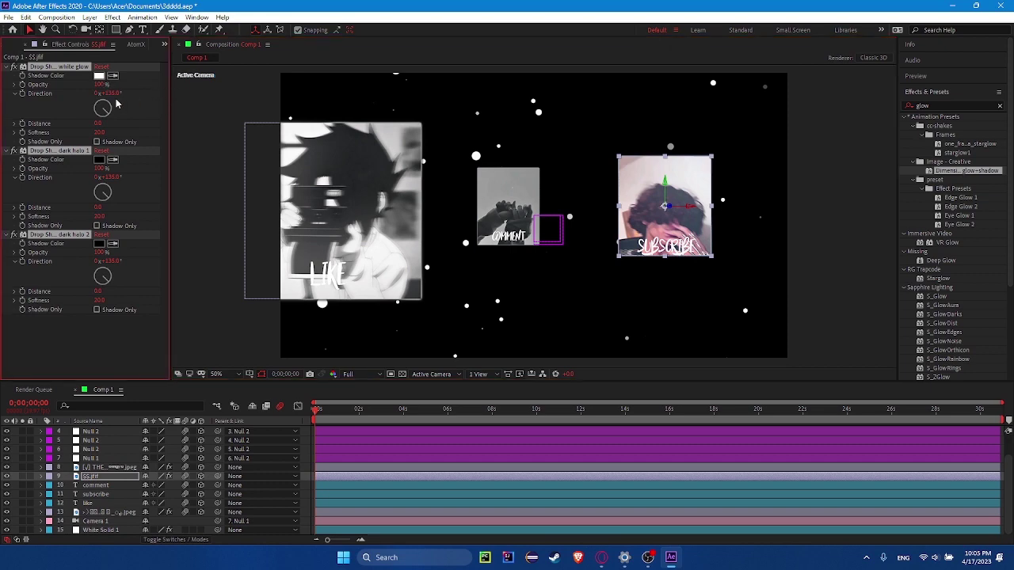
click(96, 142)
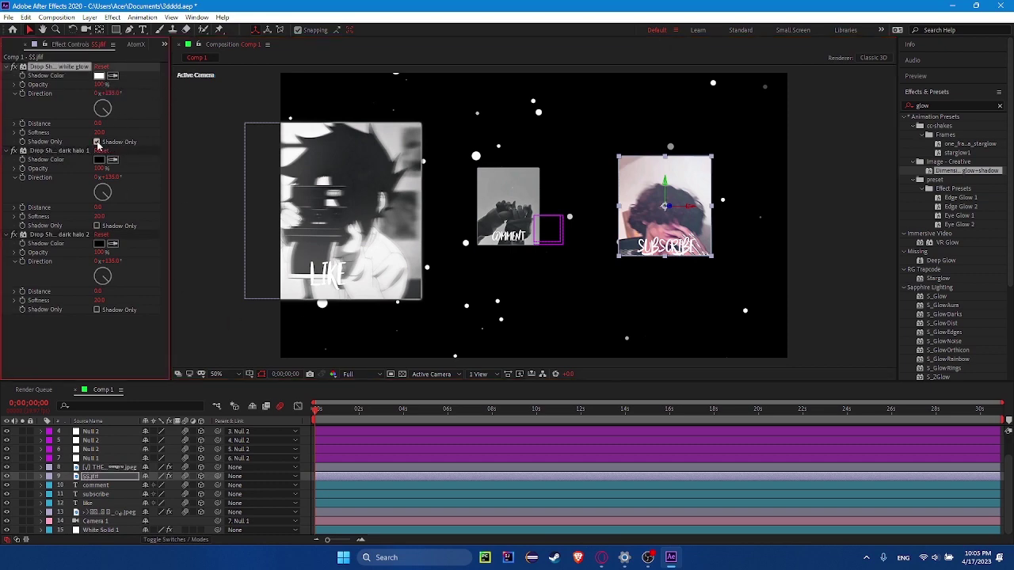
click(714, 304)
scroll(395, 234, up, 2)
scroll(395, 234, down, 4)
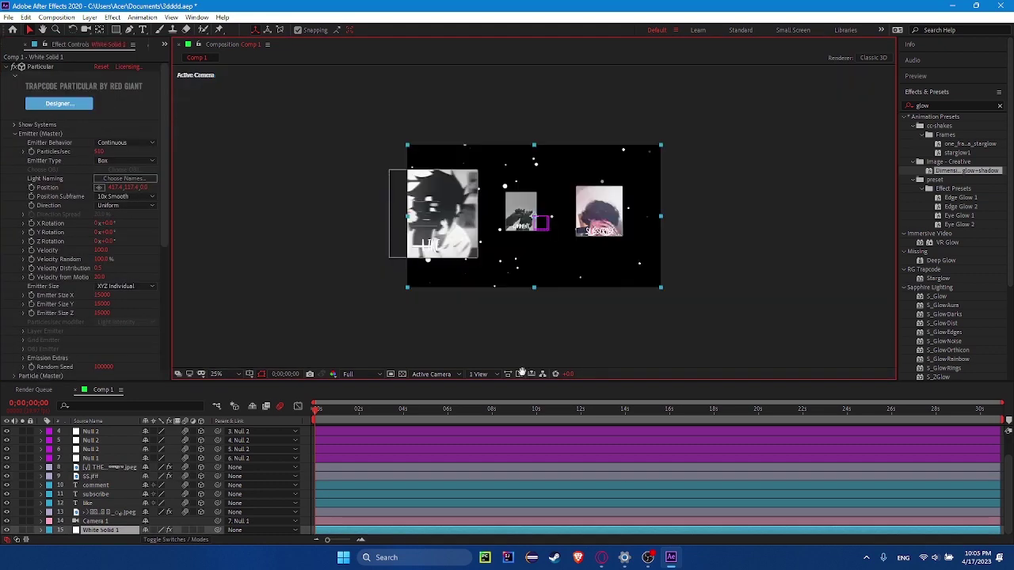
click(266, 407)
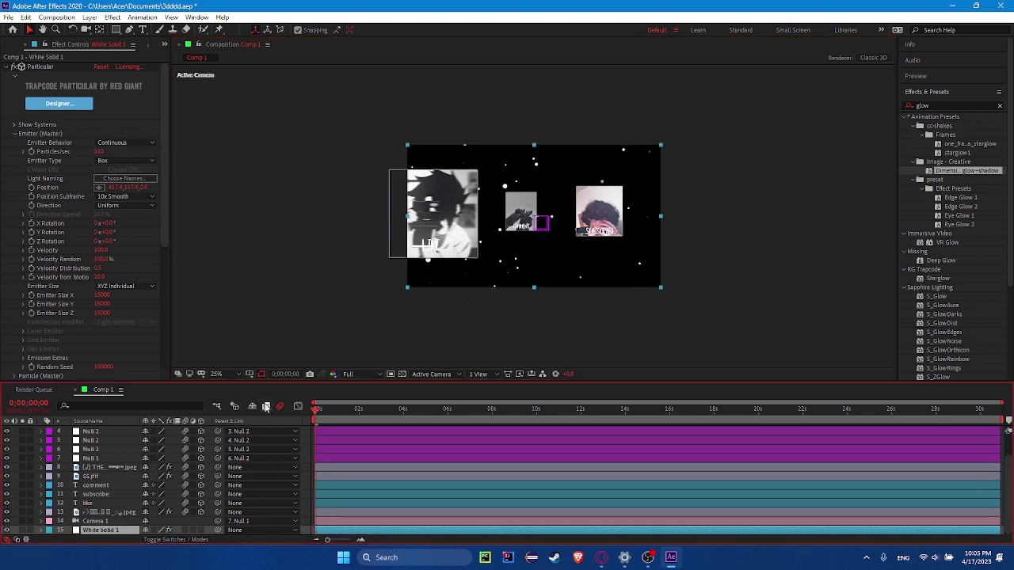
scroll(188, 507, up, 2)
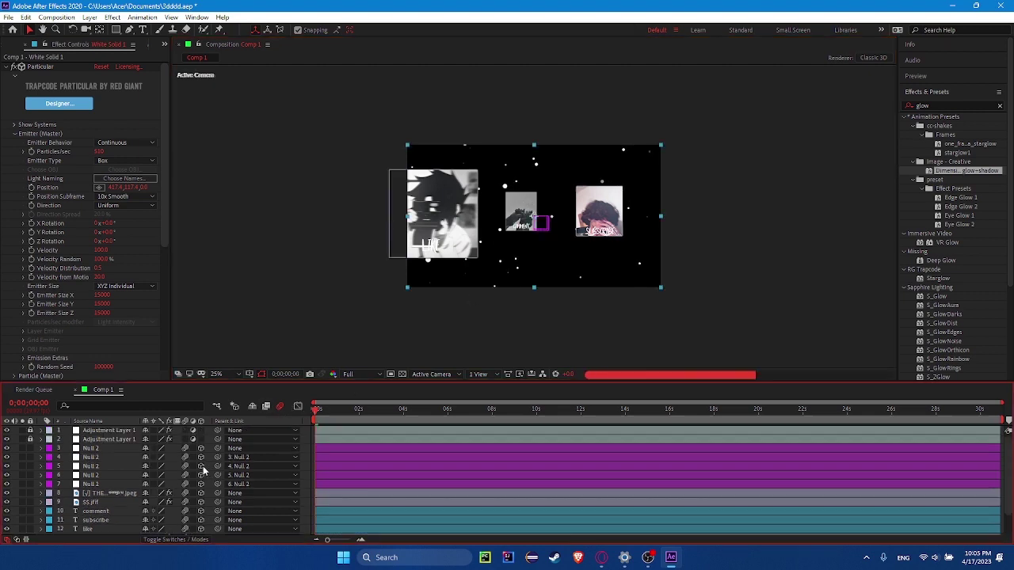